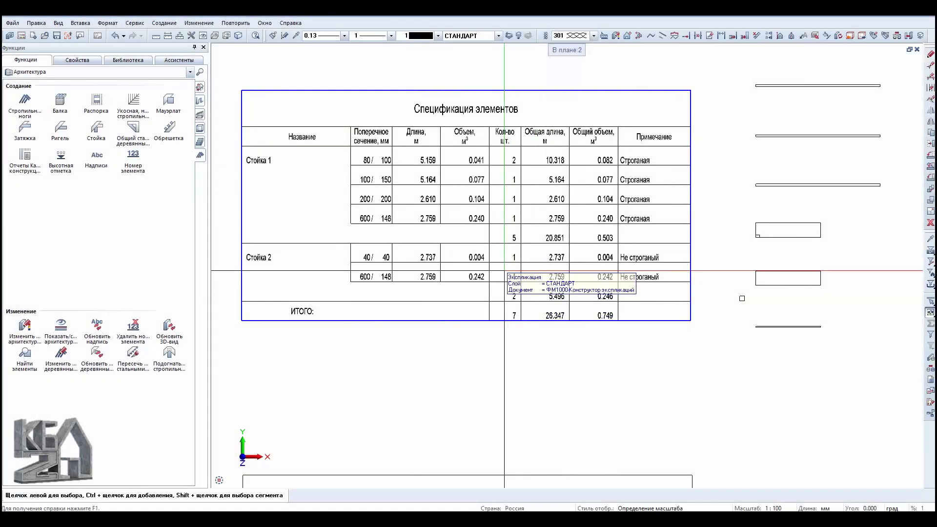
- Copy the lower panel element and place the copy to its right
scroll(504, 271, down, 2)
mouse_move(504, 271)
middle_down()
mouse_move(503, 193)
mouse_move(293, 122)
middle_up()
scroll(502, 320, down, 2)
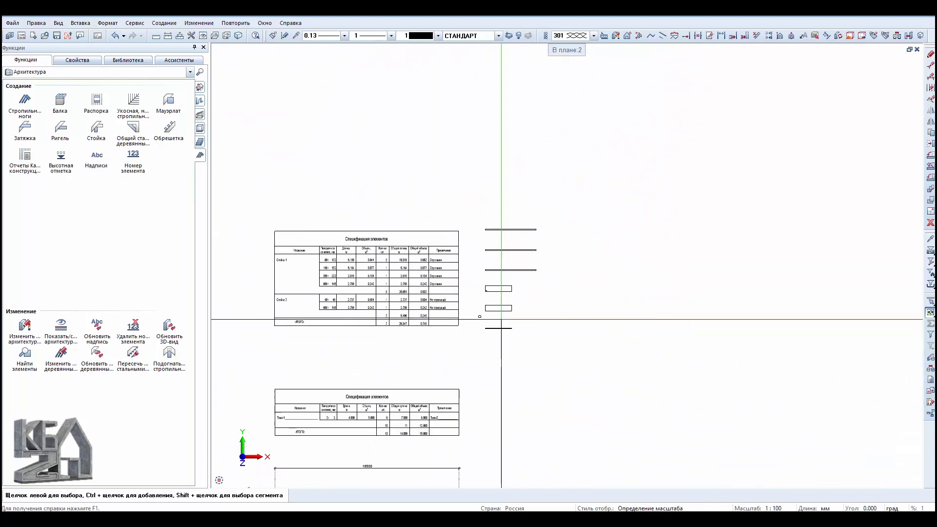
scroll(501, 319, up, 3)
click(496, 267)
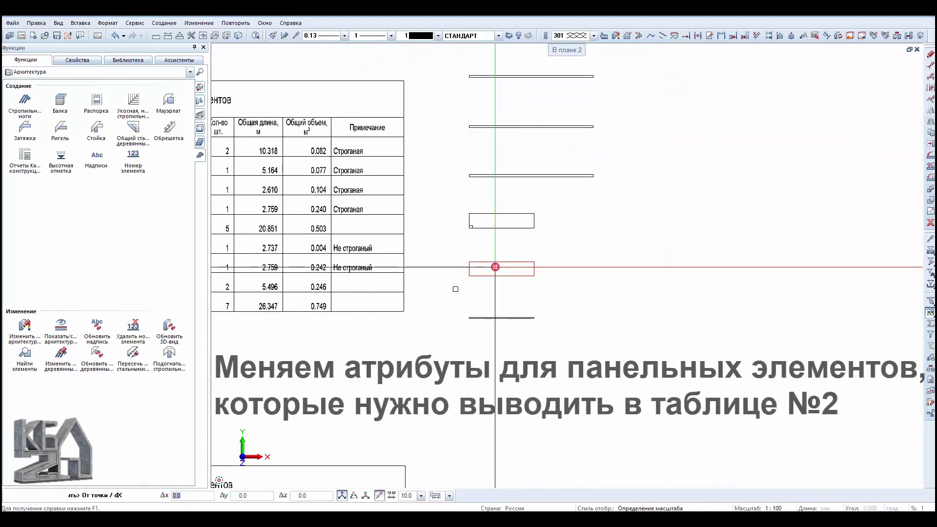
click(659, 271)
- Set the copied panel's attributes Текст1 to 'Панель' and Текст2 to 'ДСП'
right_click(651, 269)
click(679, 421)
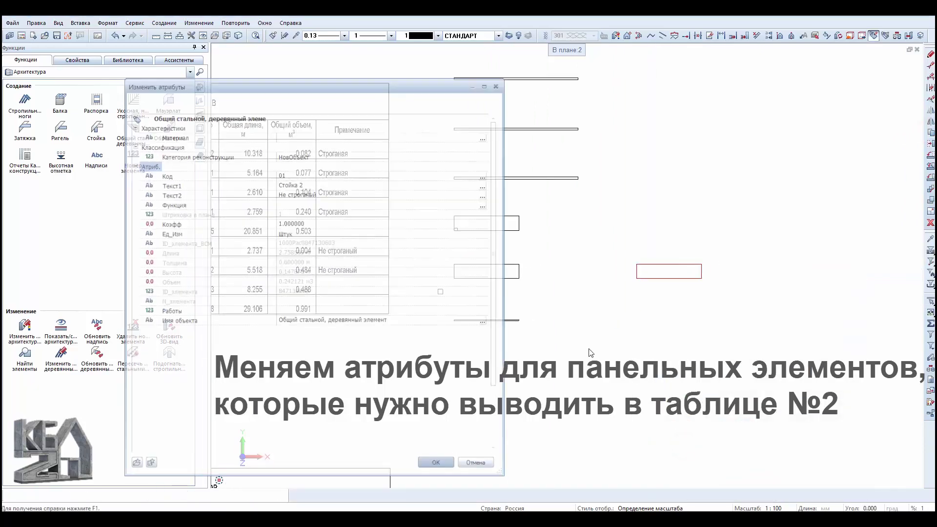
click(298, 175)
text(02)
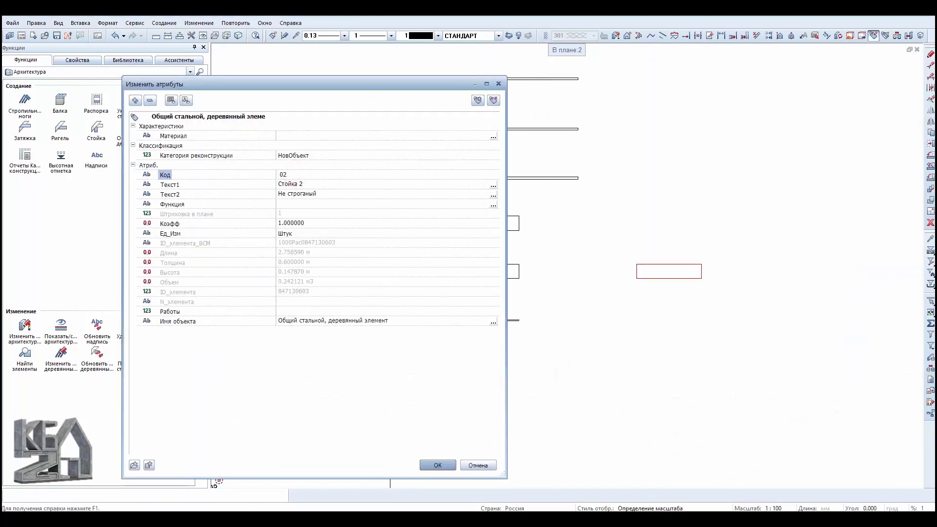
click(309, 184)
text(Панель)
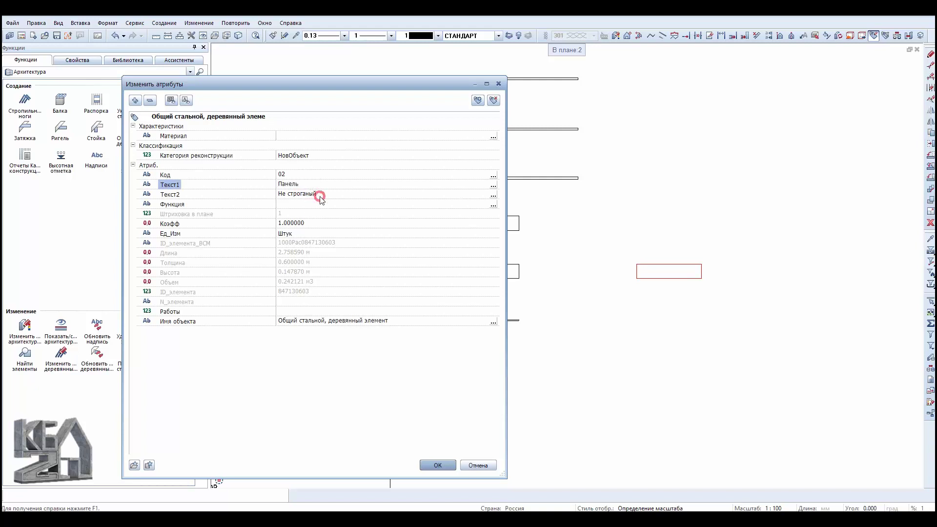
click(321, 195)
text(ДСП)
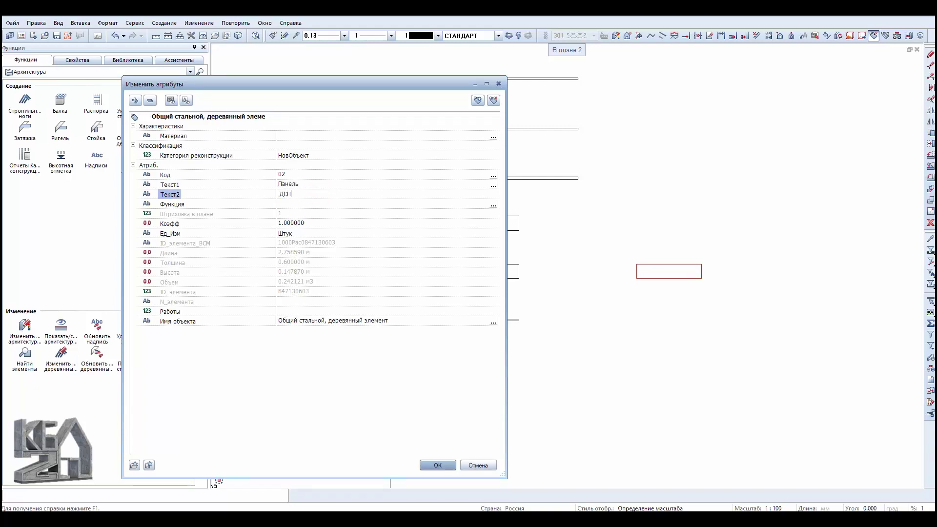
click(437, 465)
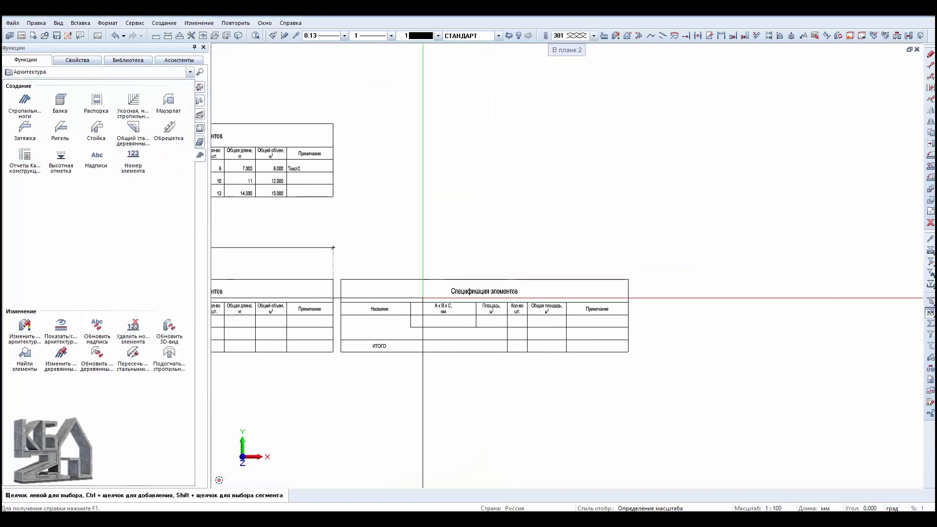
- Duplicate the area specification table with a dY offset of 10000
drag(308, 269, 556, 378)
key(ctrl+c)
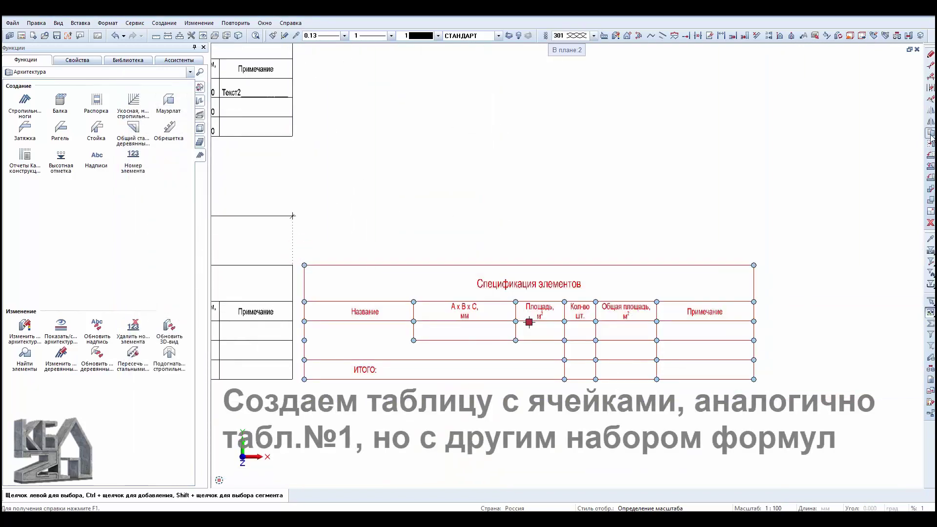
click(314, 397)
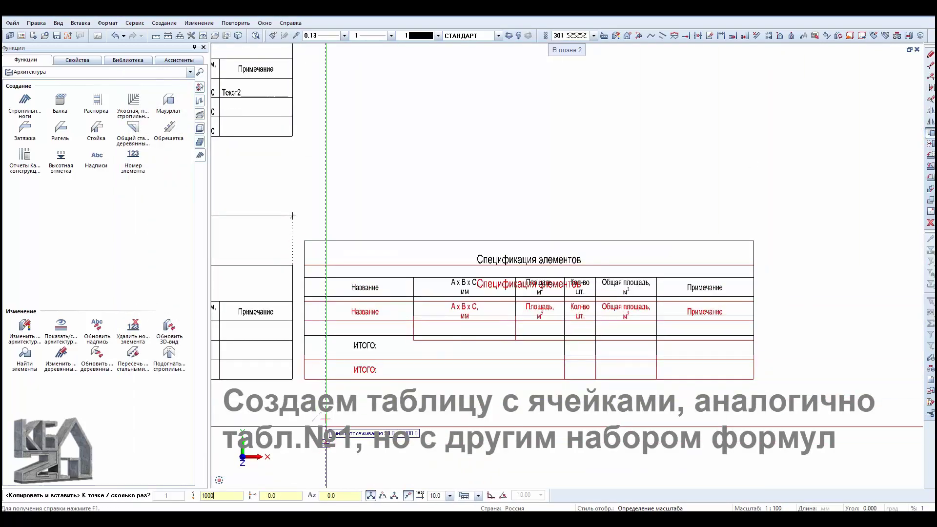
text(10000)
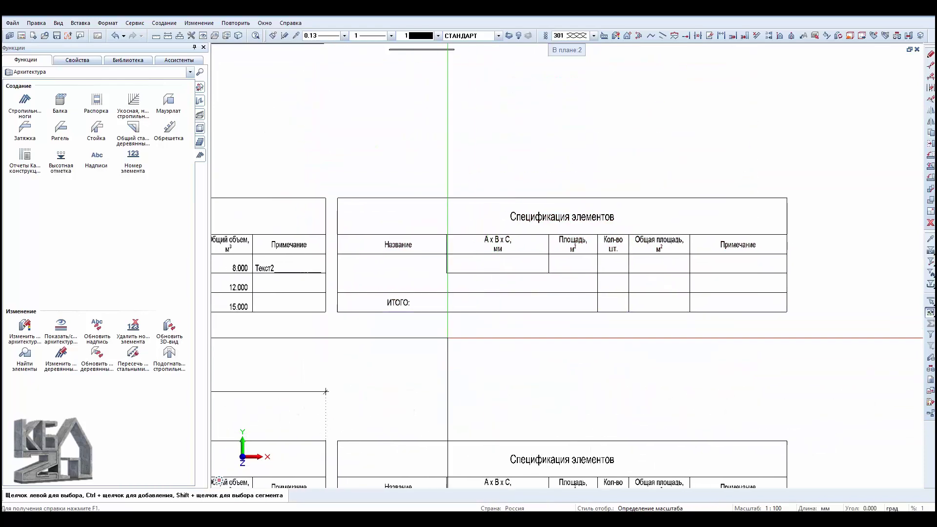
- Copy the Текст1 placeholder from the first table into the new table's Название cell
middle_drag(723, 330, 799, 315)
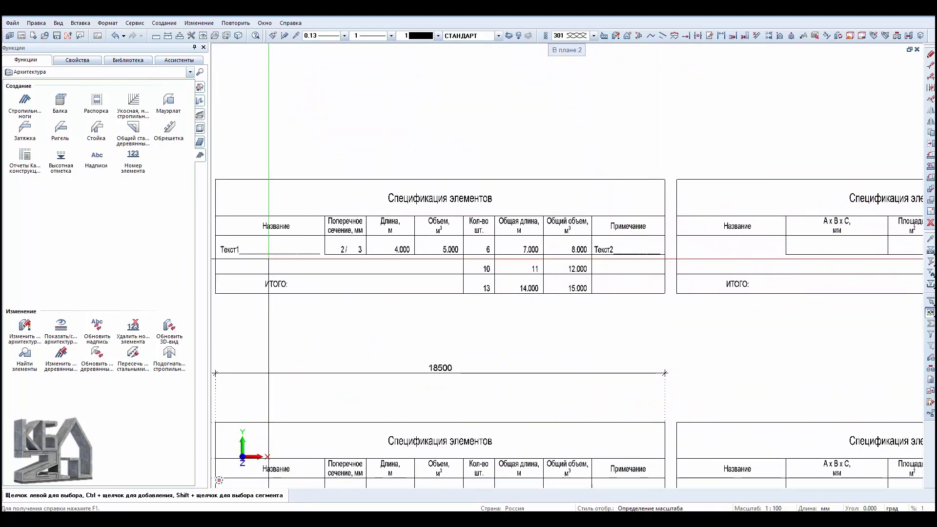
click(248, 250)
click(215, 236)
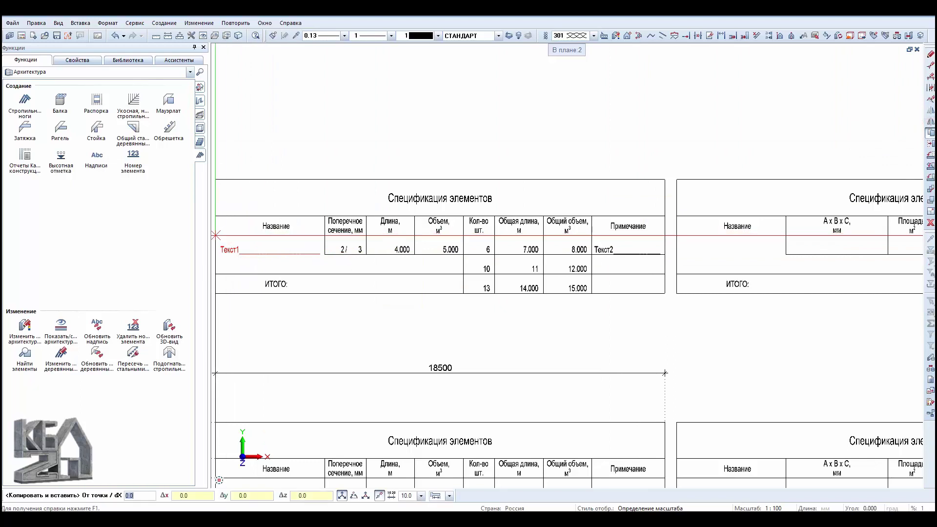
click(690, 239)
scroll(708, 246, up, 1)
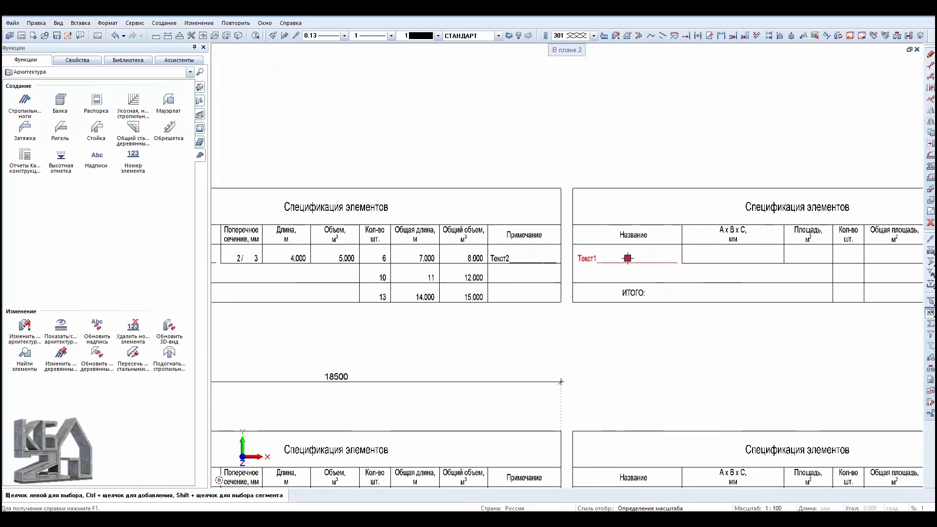
scroll(739, 255, up, 1)
middle_drag(740, 252, 609, 267)
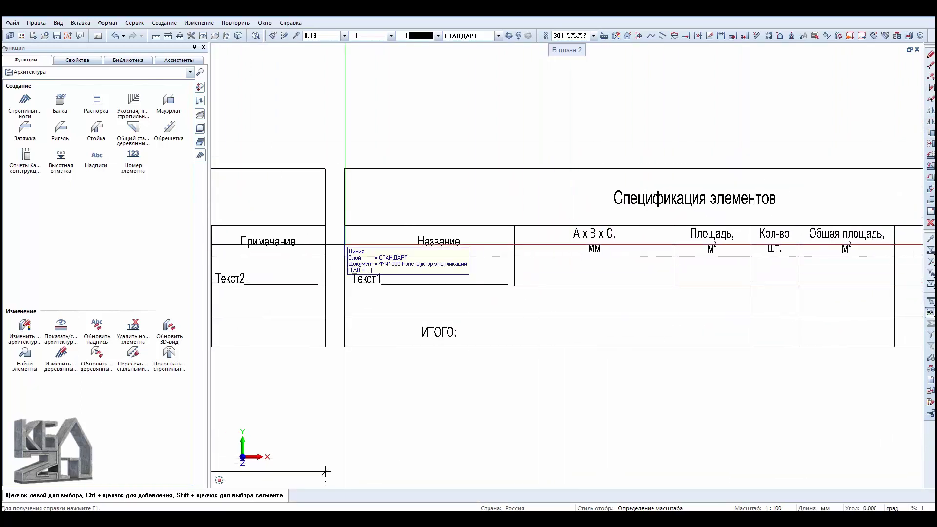
- Add the text 'ИТОГО:' to the new table
right_click(478, 282)
right_click(478, 282)
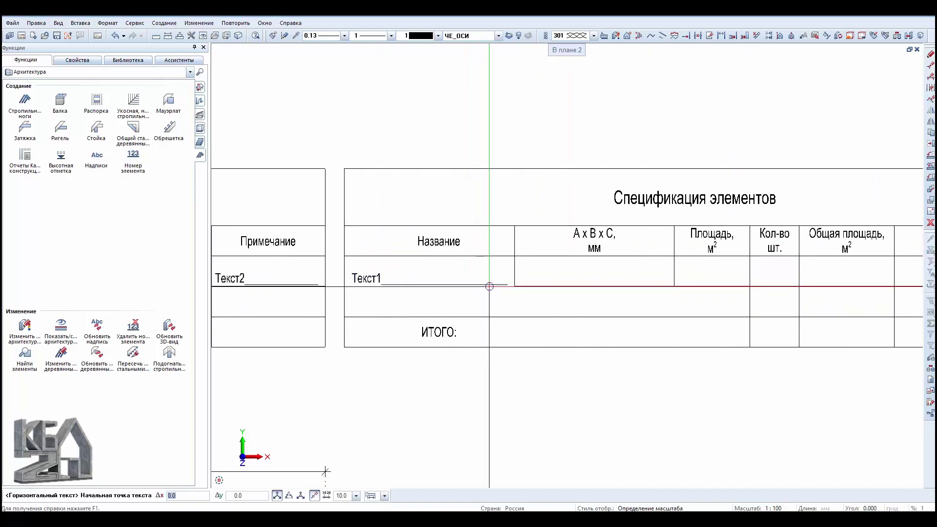
scroll(515, 289, up, 1)
scroll(515, 290, down, 1)
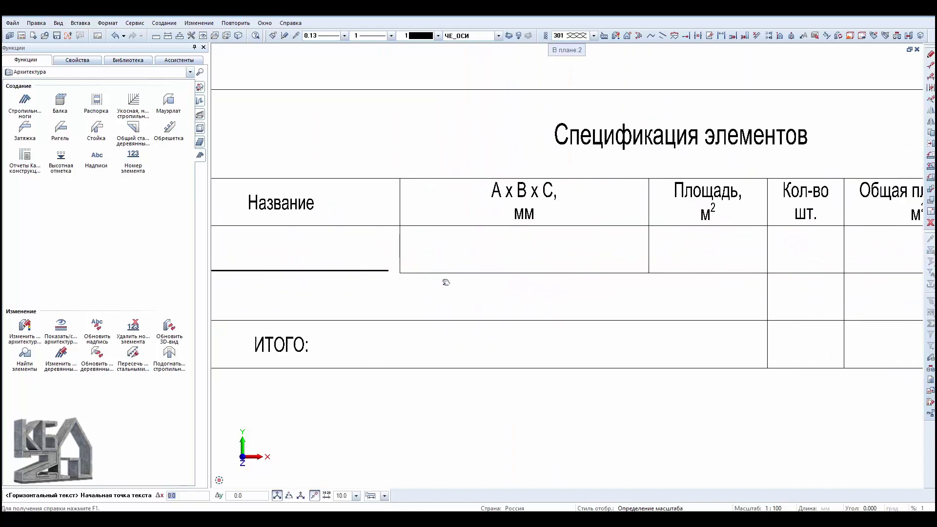
click(394, 268)
text(ИТОГО:)
click(551, 338)
key(Escape)
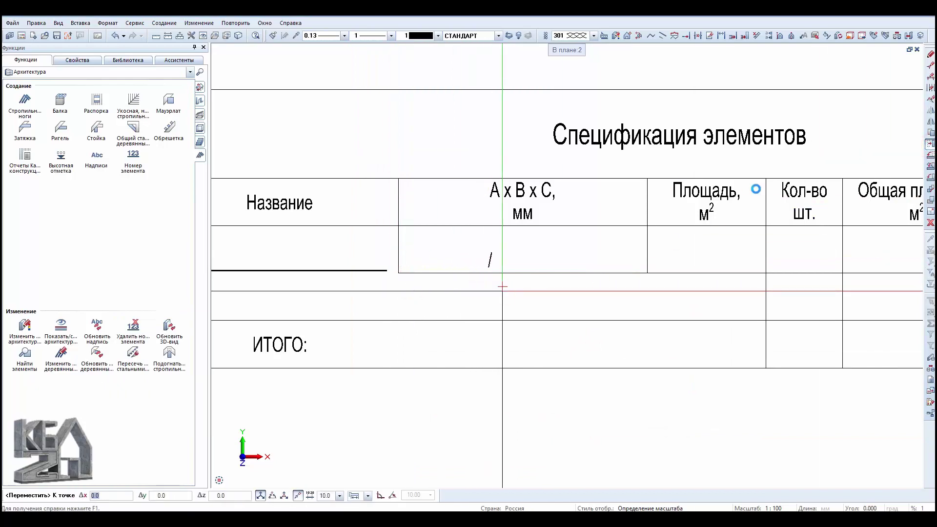
- Copy the slash mark into the A x B x C cell, placing two slashes
click(930, 136)
click(485, 282)
click(575, 283)
key(Escape)
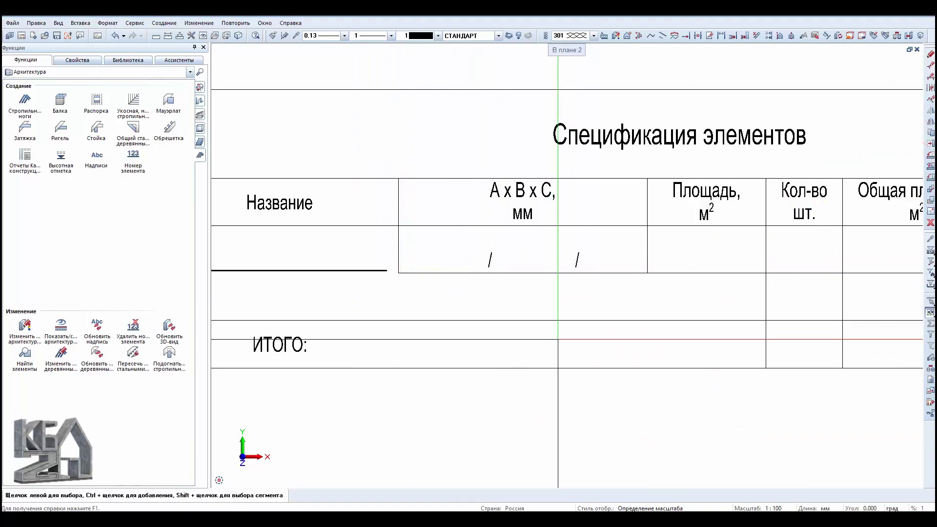
scroll(651, 347, down, 1)
scroll(651, 346, down, 1)
scroll(341, 266, up, 2)
- Copy the '2 / 3' dimension text from the section cell into the A x B x C cell
click(339, 266)
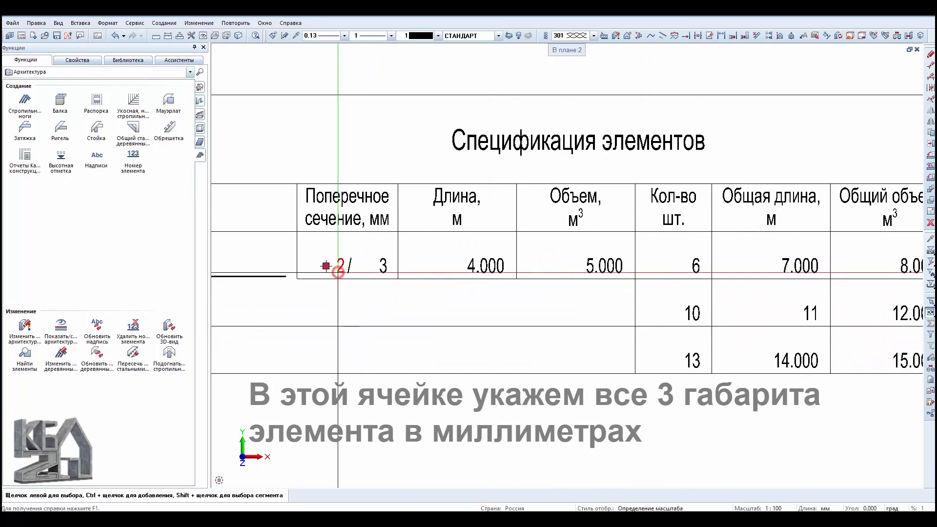
key(Return)
click(344, 270)
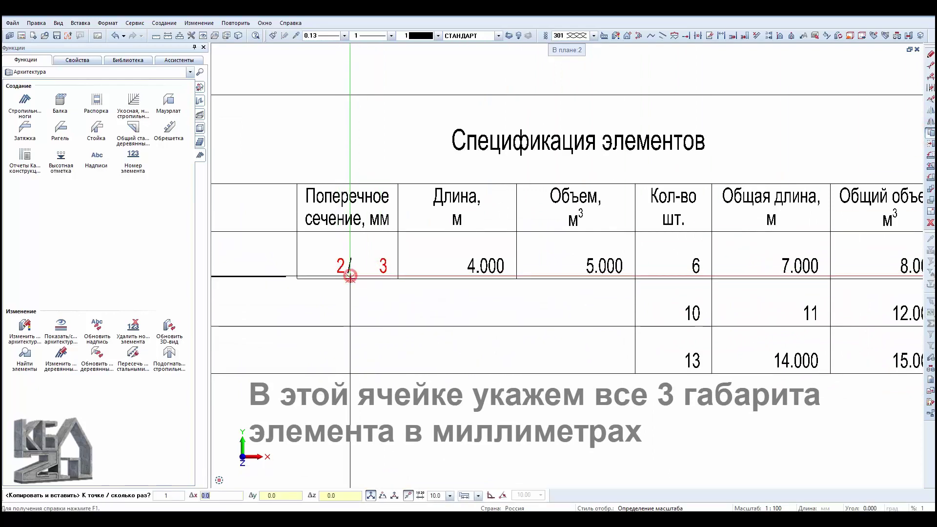
scroll(347, 273, down, 2)
scroll(450, 293, up, 3)
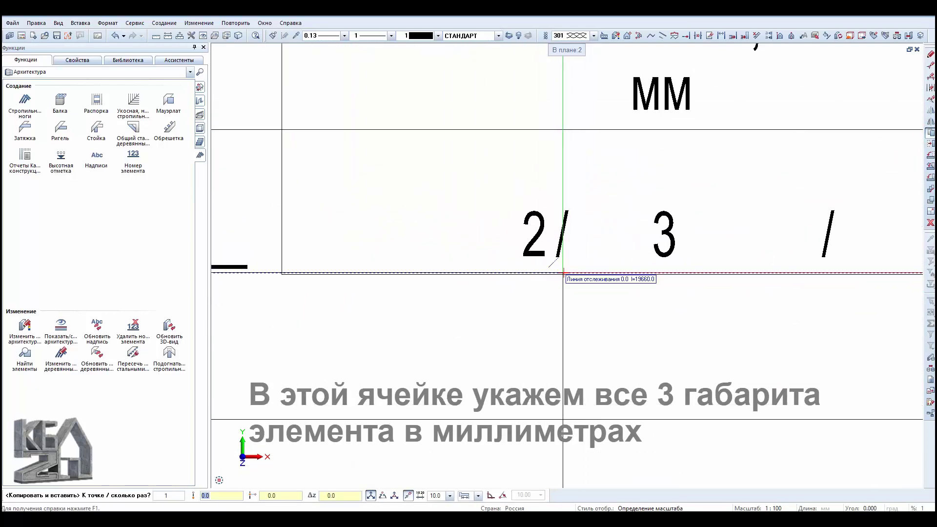
click(564, 272)
key(Escape)
middle_drag(555, 235, 430, 229)
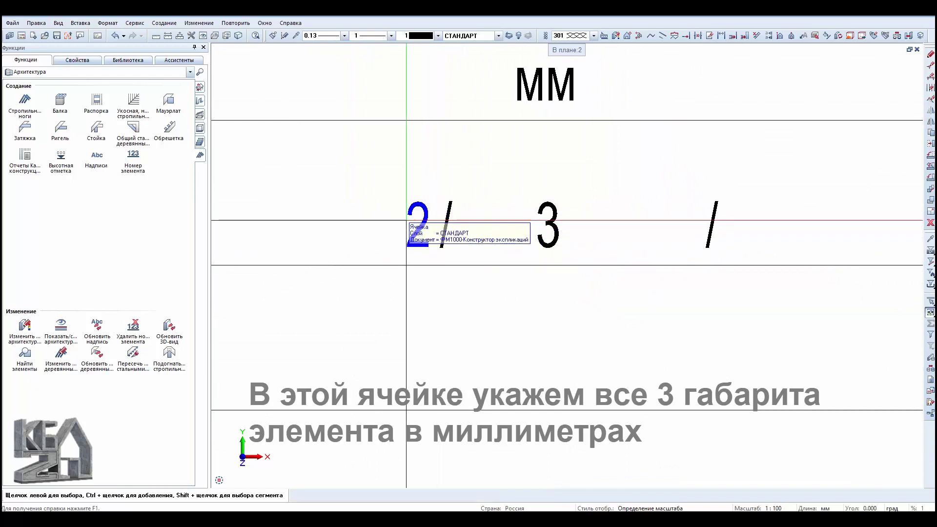
scroll(398, 314, down, 1)
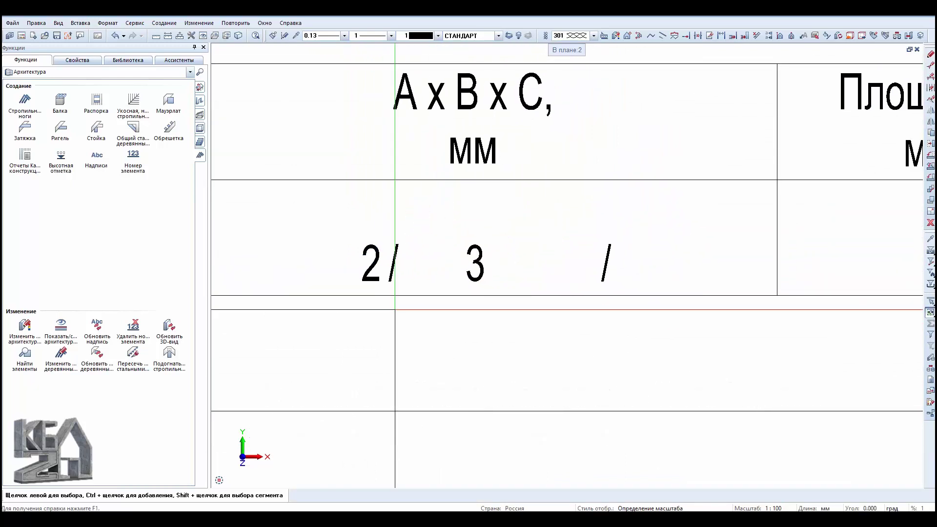
scroll(395, 309, down, 2)
click(190, 71)
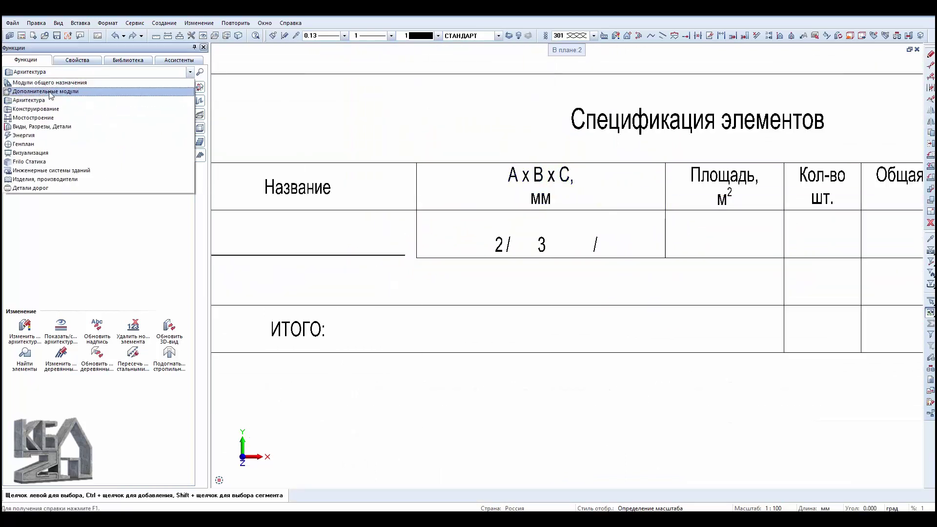
- Switch to the additional-module functions and set the cell number to 4
click(50, 93)
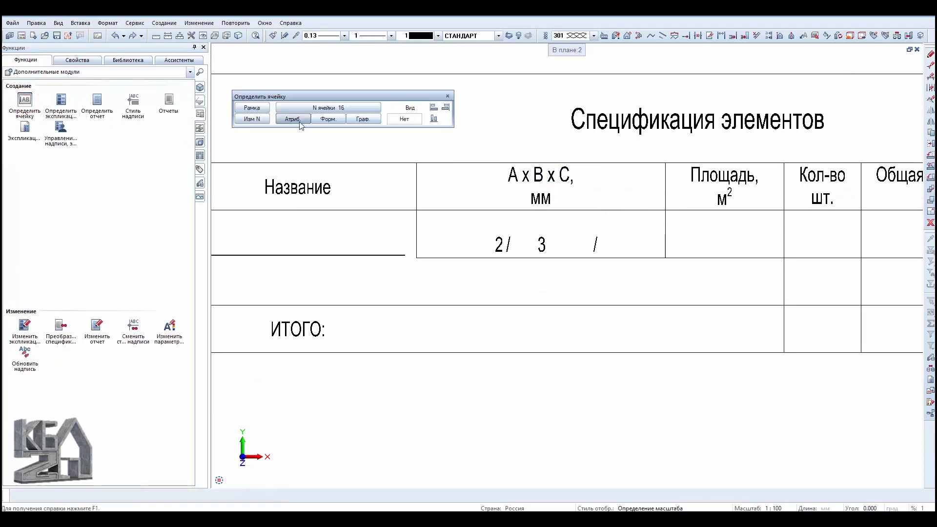
click(332, 108)
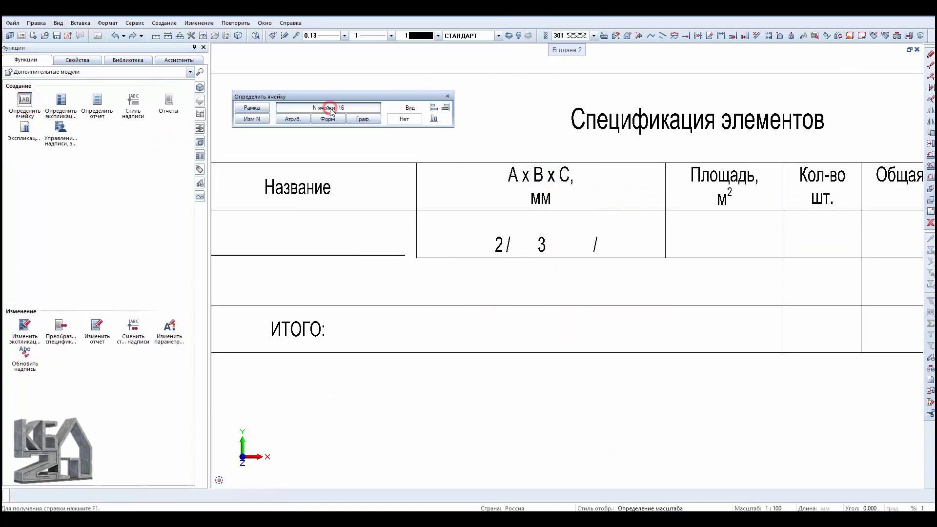
text(4)
key(Return)
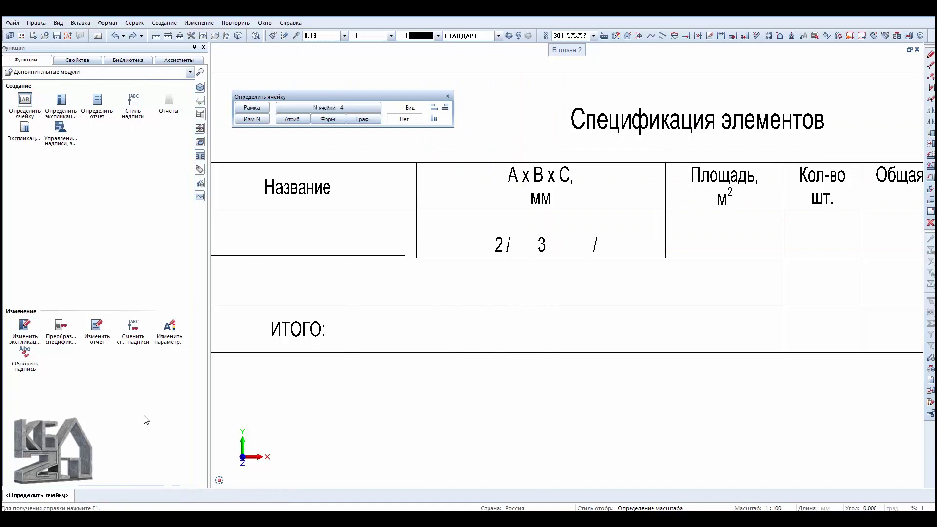
- Build cell 4's formula as the Длина attribute multiplied by 1000
click(495, 231)
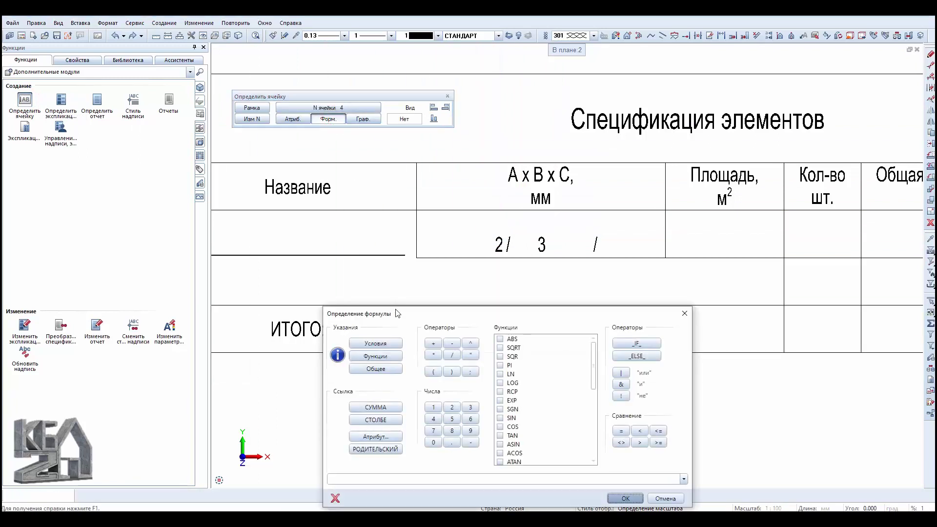
click(328, 383)
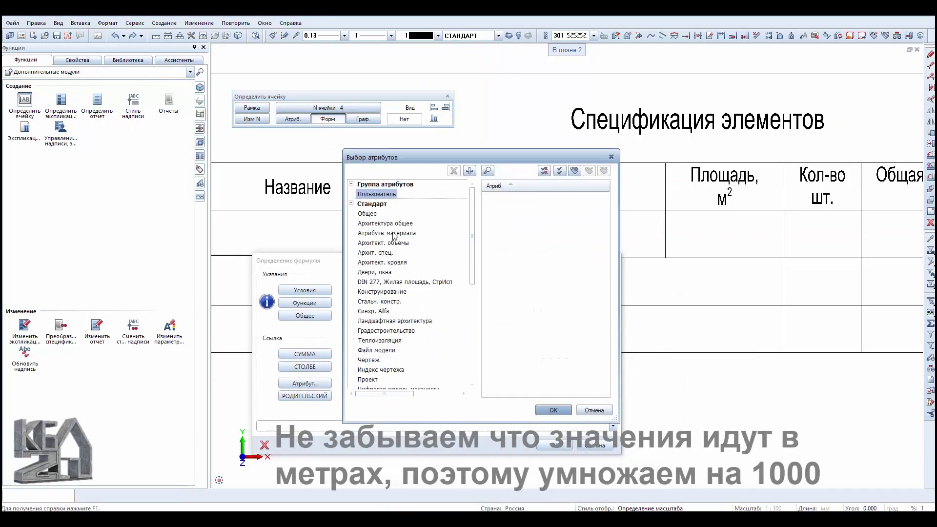
click(393, 242)
click(553, 410)
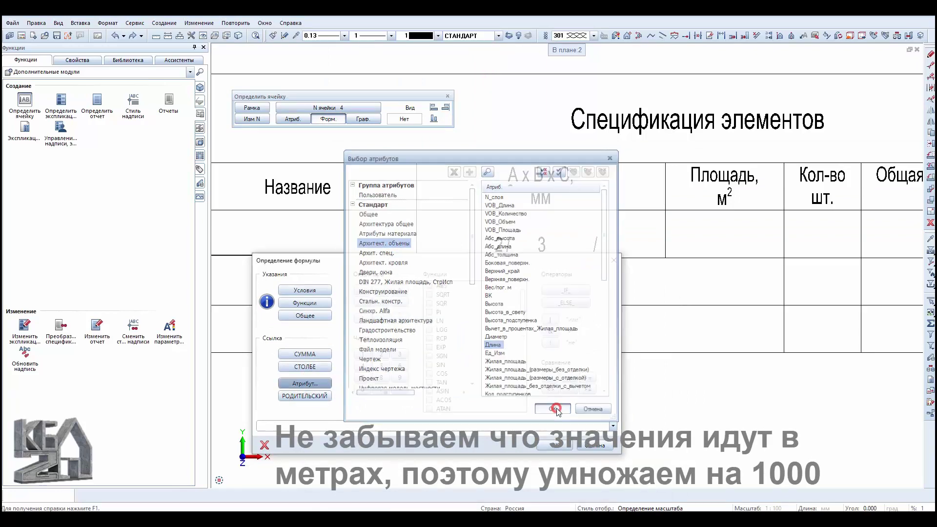
click(362, 303)
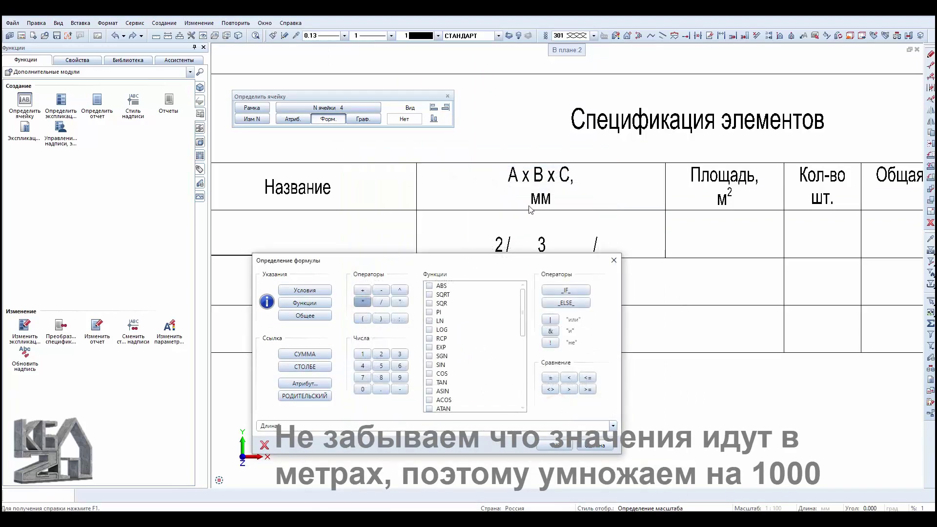
click(362, 354)
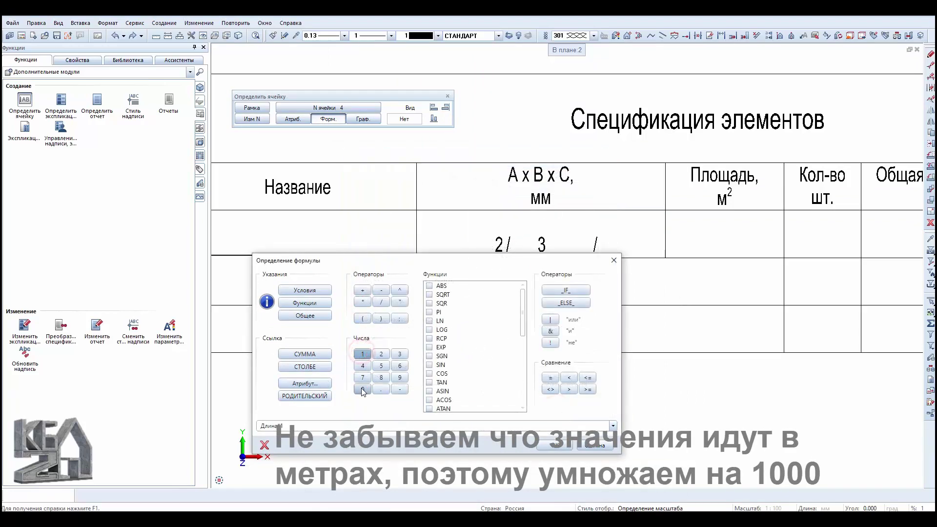
- Accept the formula and set the length cell's format to F8.0
click(545, 442)
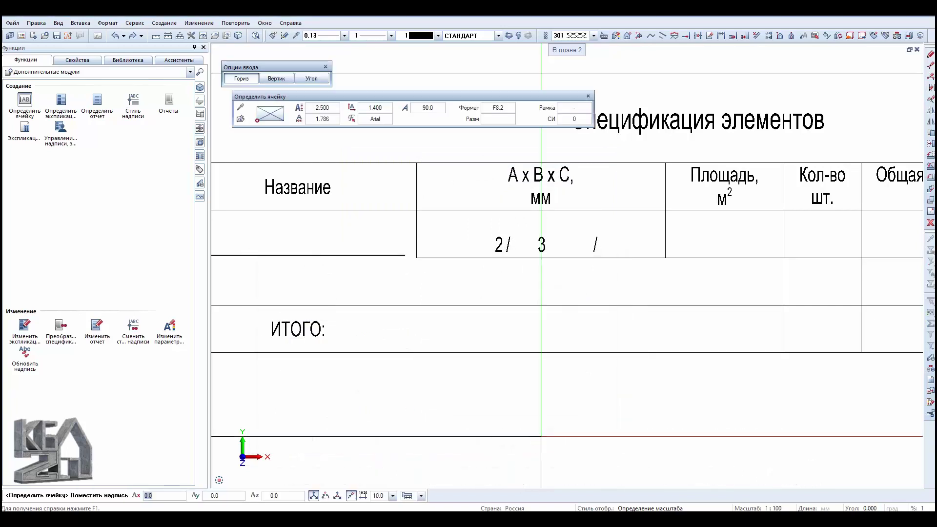
middle_drag(521, 253, 430, 292)
click(499, 108)
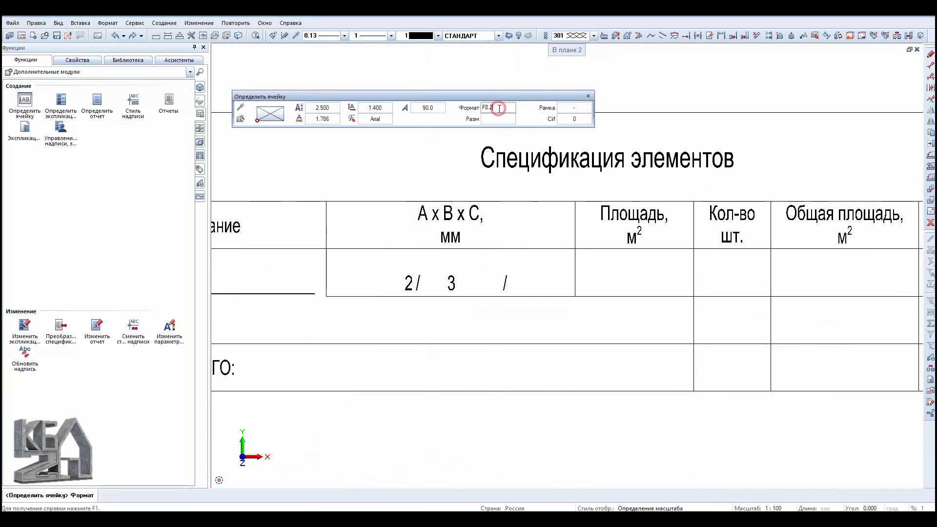
text(0)
key(Return)
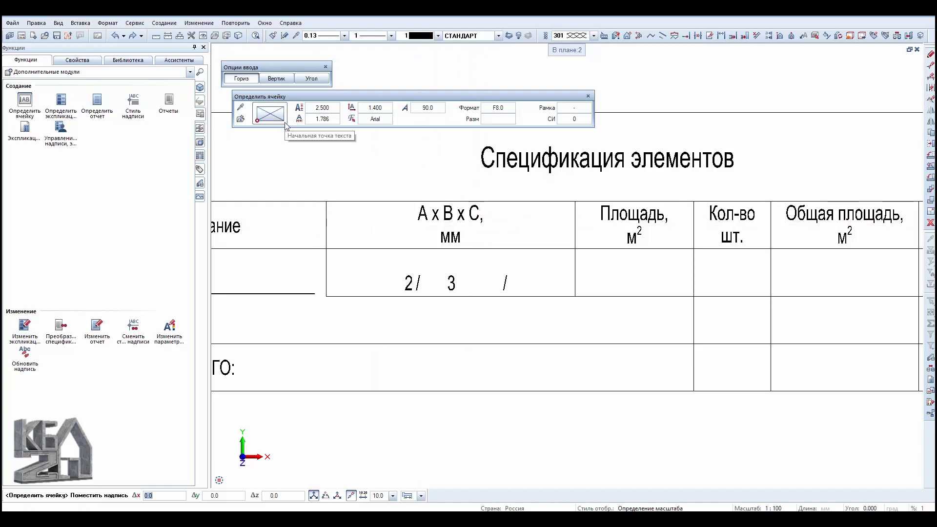
- Place the length cell 4 after the last slash in the A x B x C row
scroll(529, 247, up, 2)
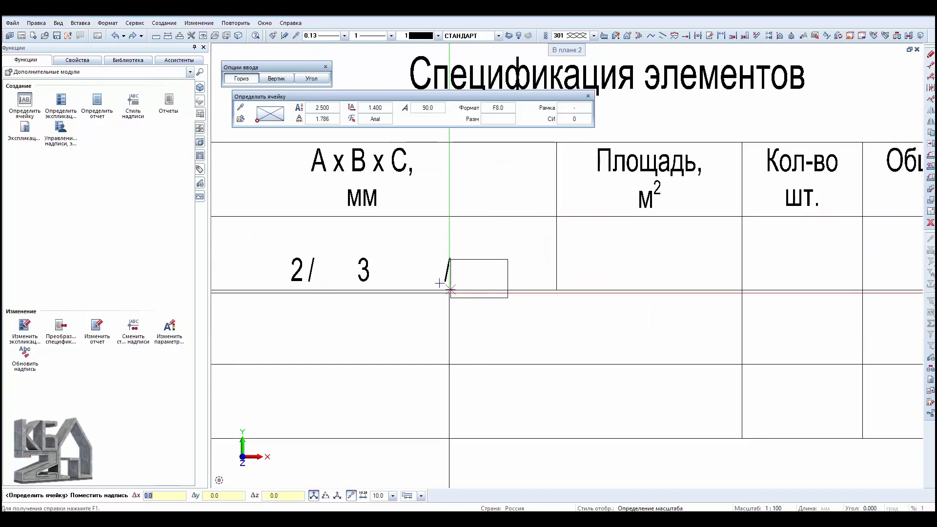
scroll(449, 290, up, 3)
scroll(449, 283, up, 3)
scroll(450, 281, up, 1)
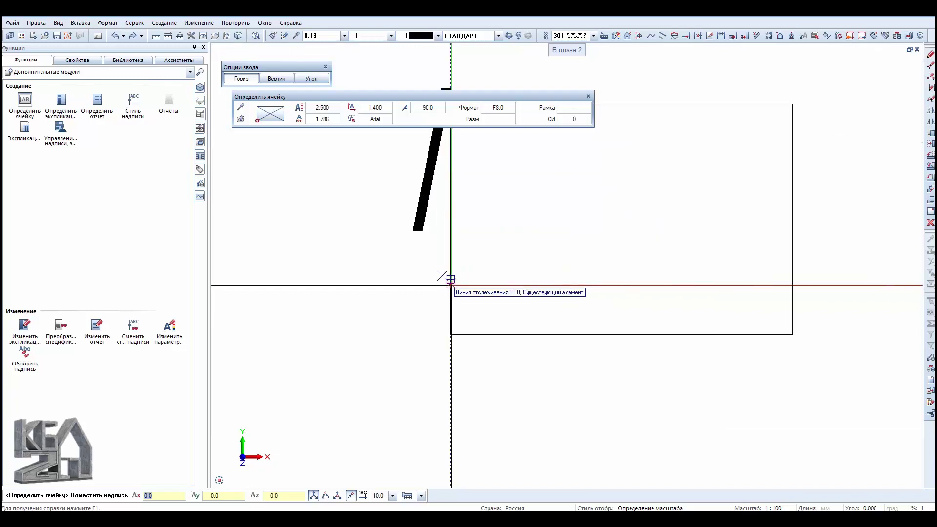
scroll(449, 282, up, 2)
scroll(451, 284, up, 2)
scroll(453, 286, up, 1)
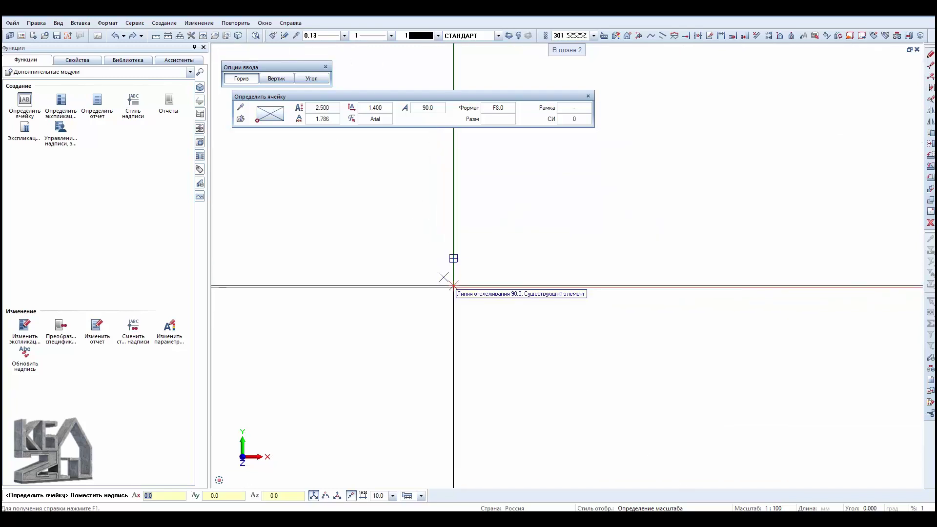
click(454, 286)
scroll(452, 287, down, 2)
scroll(425, 310, down, 2)
scroll(486, 297, down, 1)
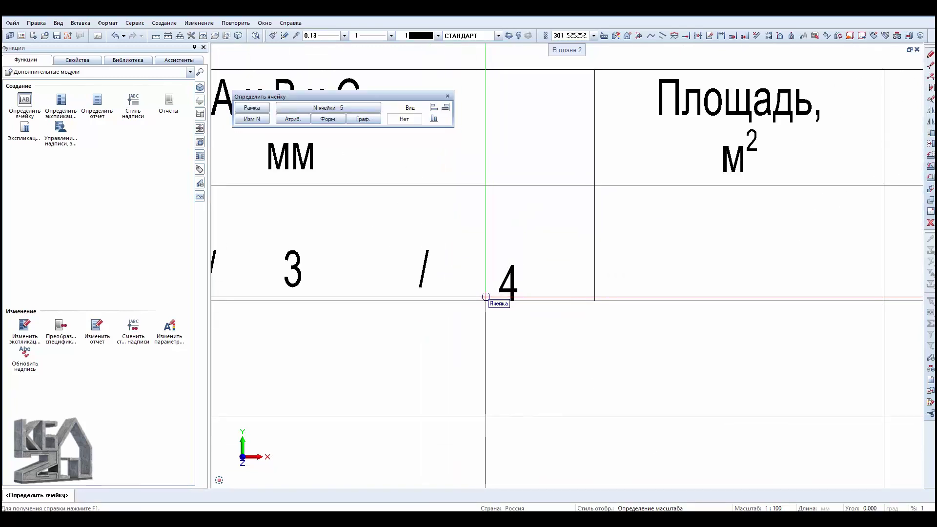
- Move the placed 4 so it lines up with the 2 / 3 dimensions
key(Escape)
click(507, 283)
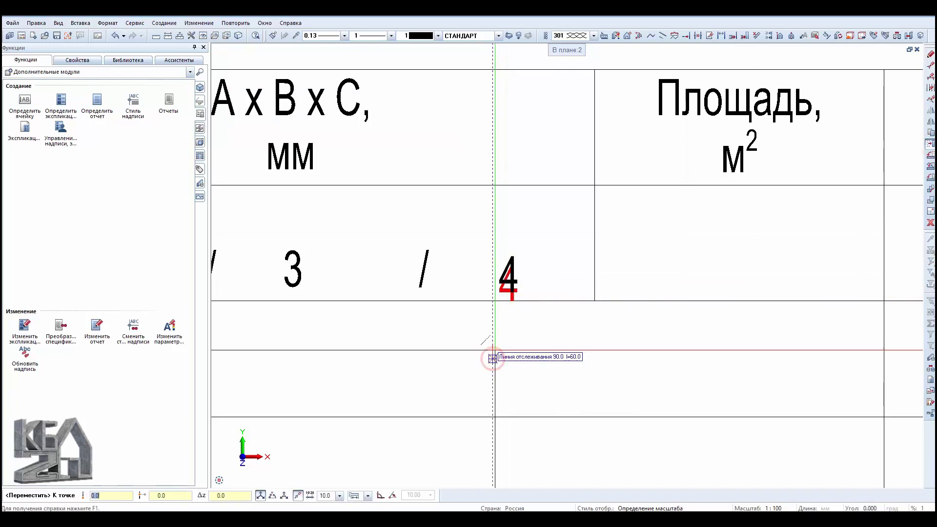
click(494, 349)
key(Escape)
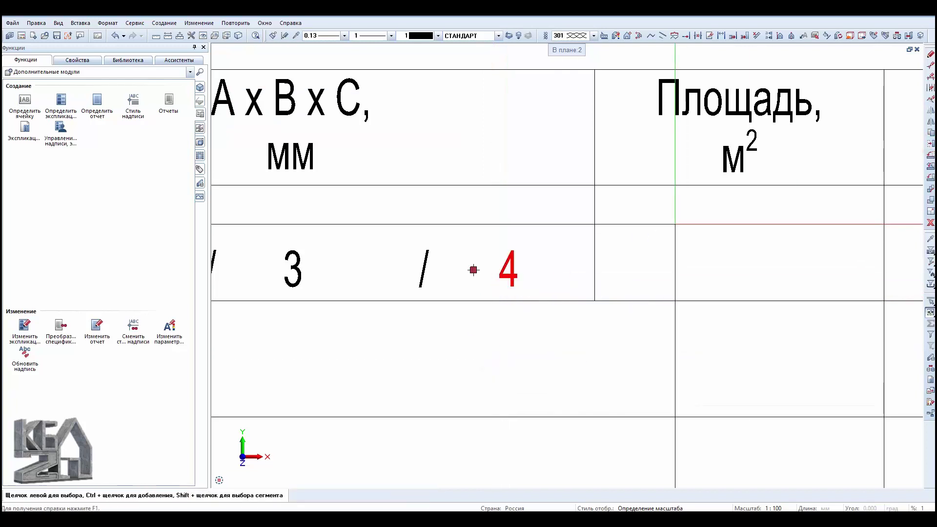
click(931, 143)
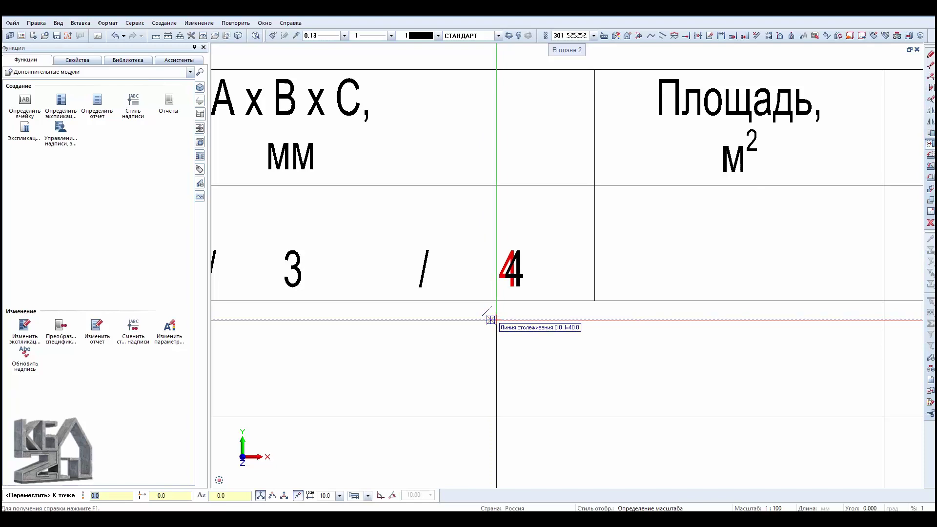
key(Return)
scroll(557, 317, down, 2)
key(Escape)
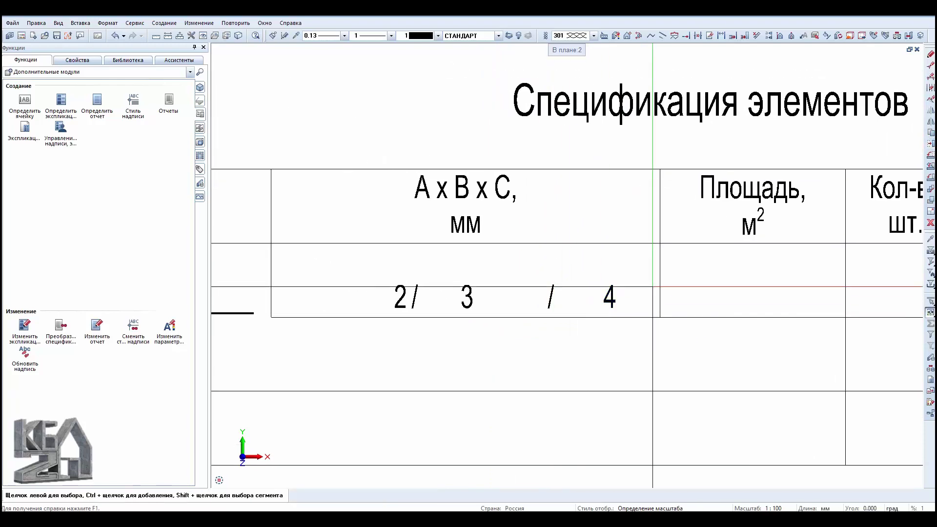
mouse_move(666, 259)
middle_down()
mouse_move(493, 262)
mouse_move(578, 260)
mouse_move(639, 237)
middle_up()
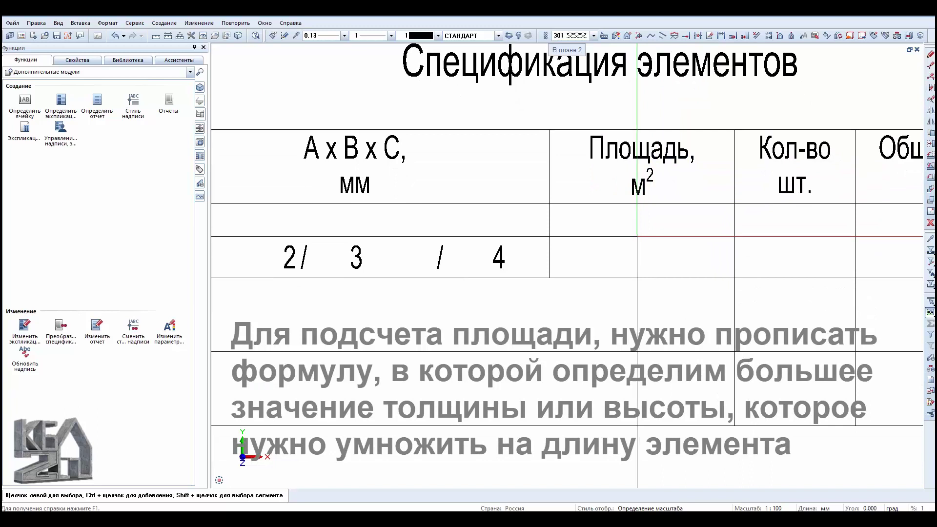
click(24, 100)
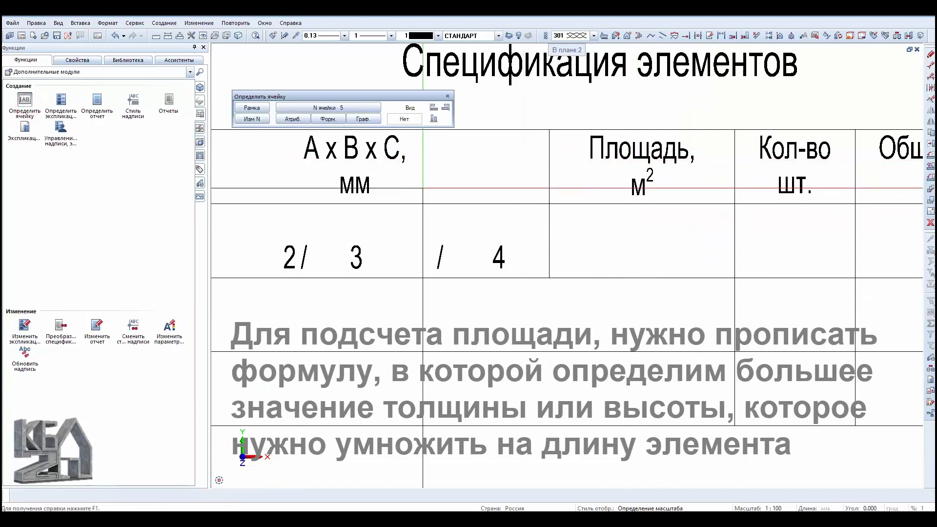
middle_drag(410, 196, 441, 191)
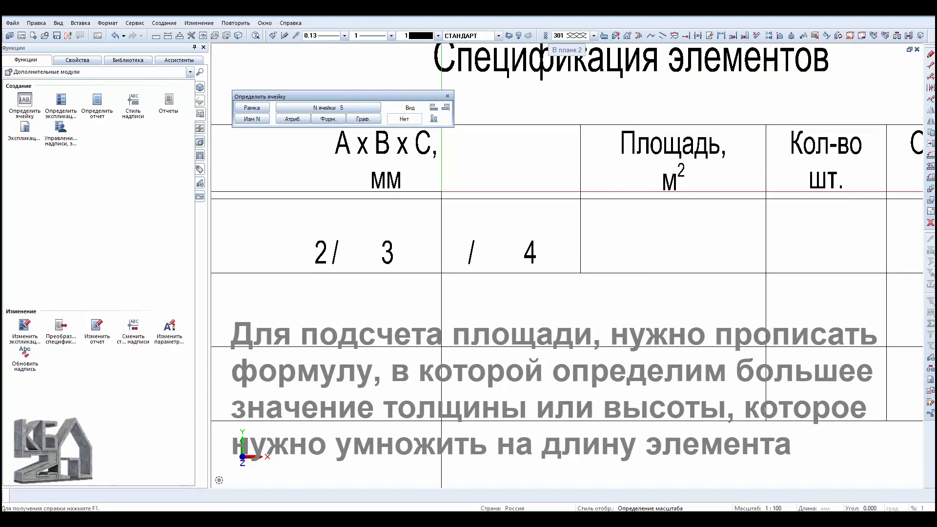
- Start cell 5's formula with the condition _IF_(СТОЛБЕ2>СТОЛБЕ3)
click(347, 125)
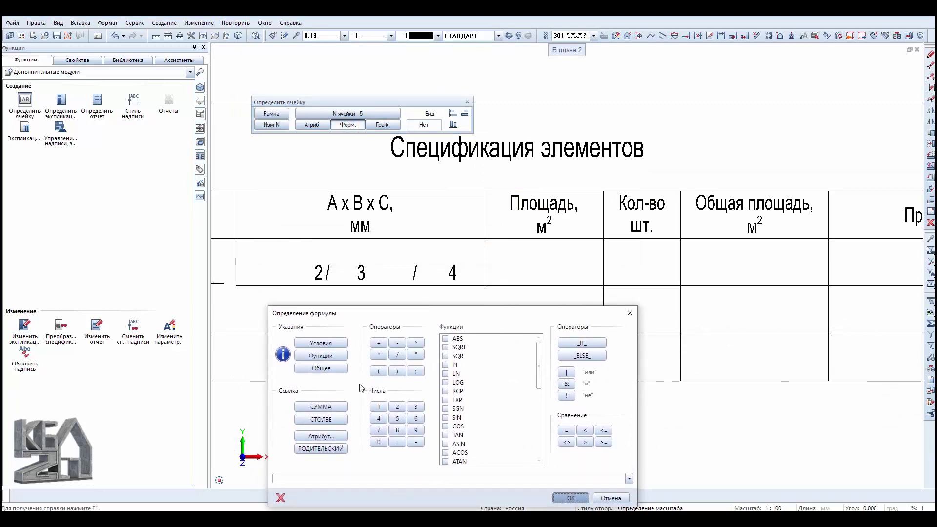
click(582, 347)
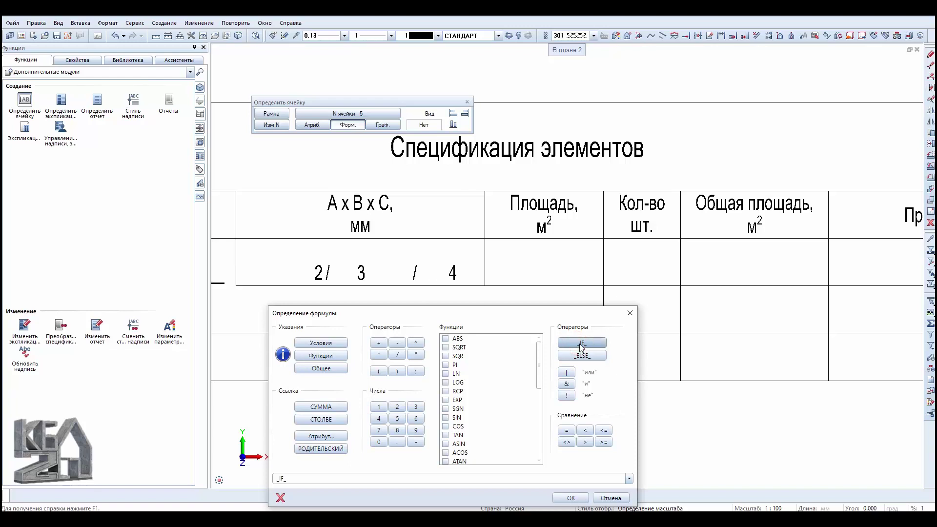
click(381, 373)
click(324, 419)
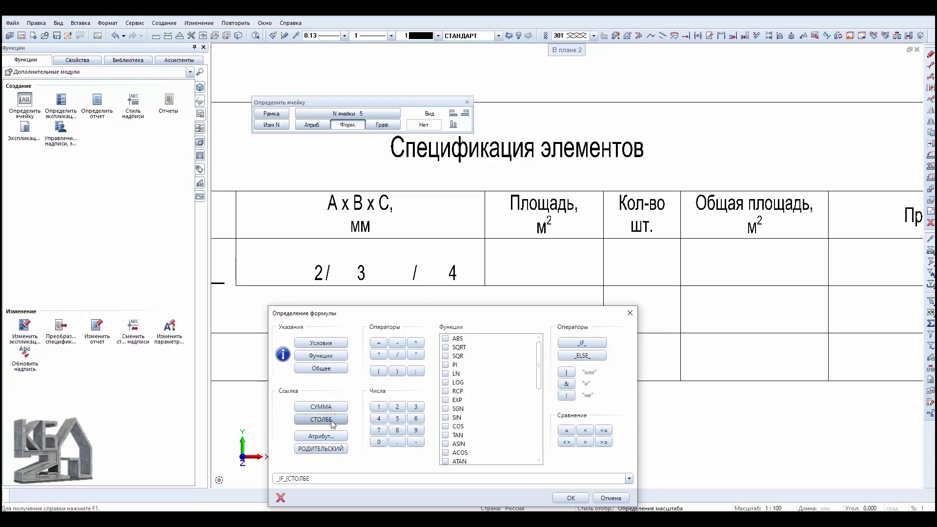
click(396, 407)
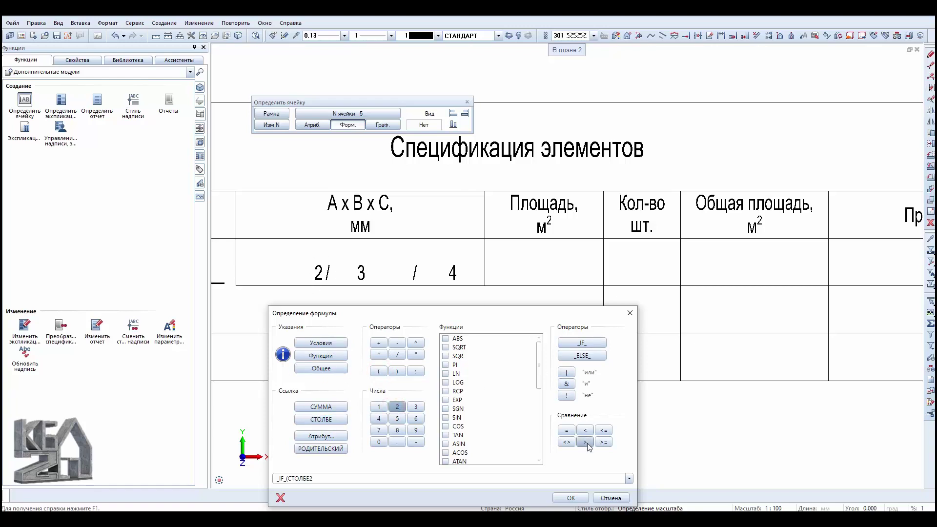
click(322, 420)
click(416, 407)
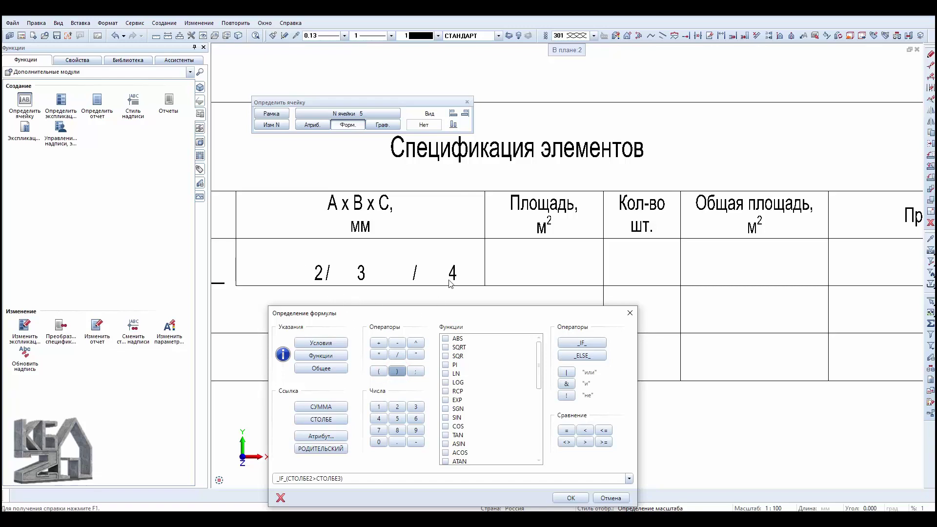
- Add the true-branch factor (СТОЛБЕ4/1000) to the formula
click(379, 371)
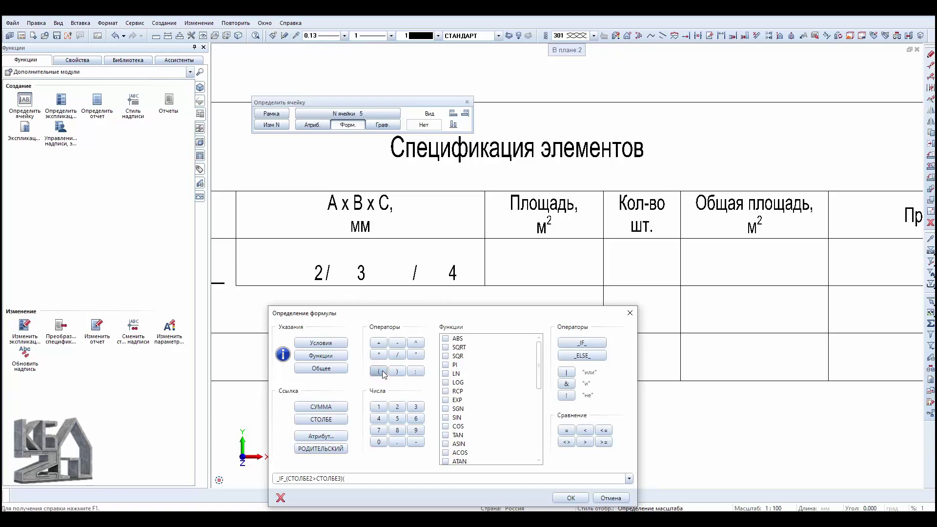
click(383, 373)
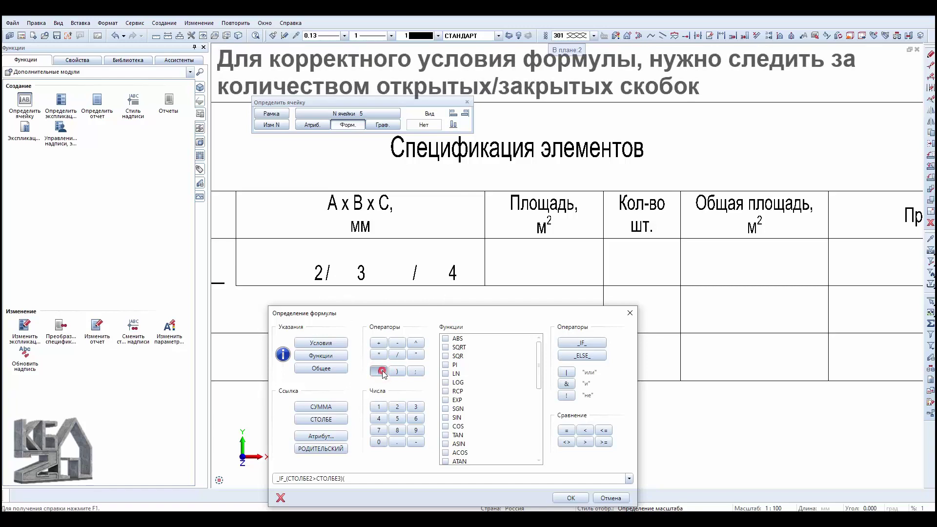
click(325, 423)
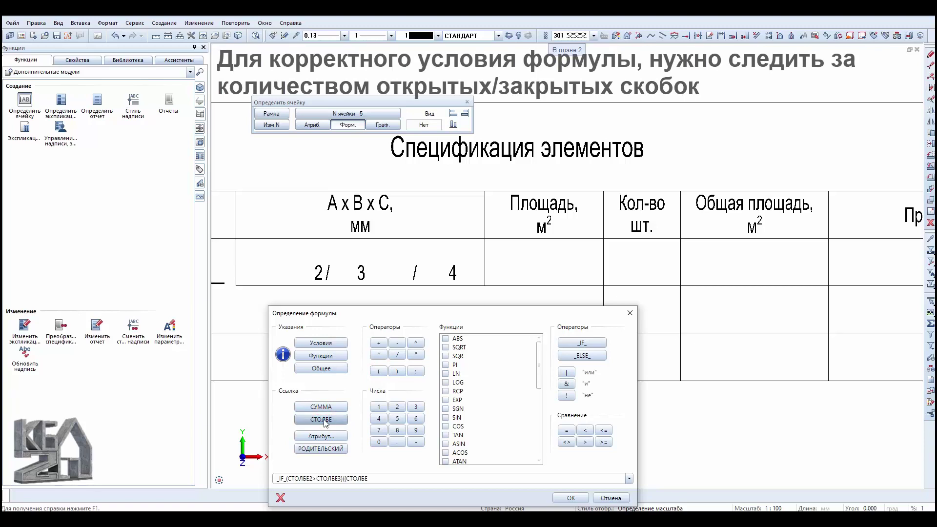
click(378, 420)
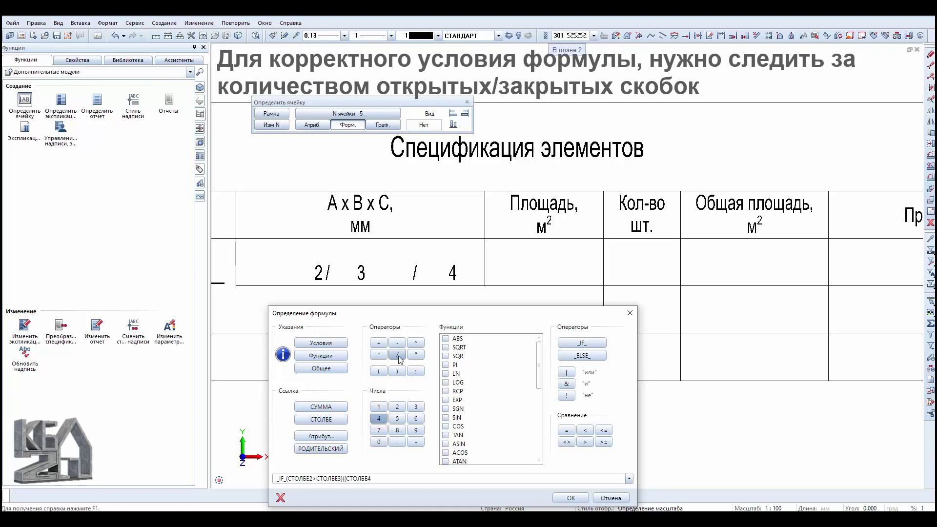
click(379, 406)
click(378, 441)
click(378, 442)
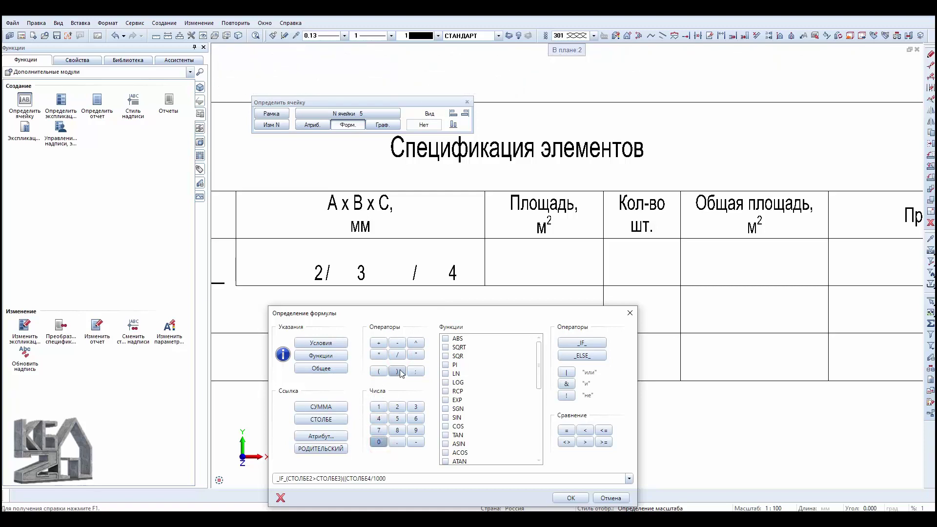
click(401, 374)
- Multiply by (СТОЛБЕ2/1000) and close the true-branch brackets
click(379, 354)
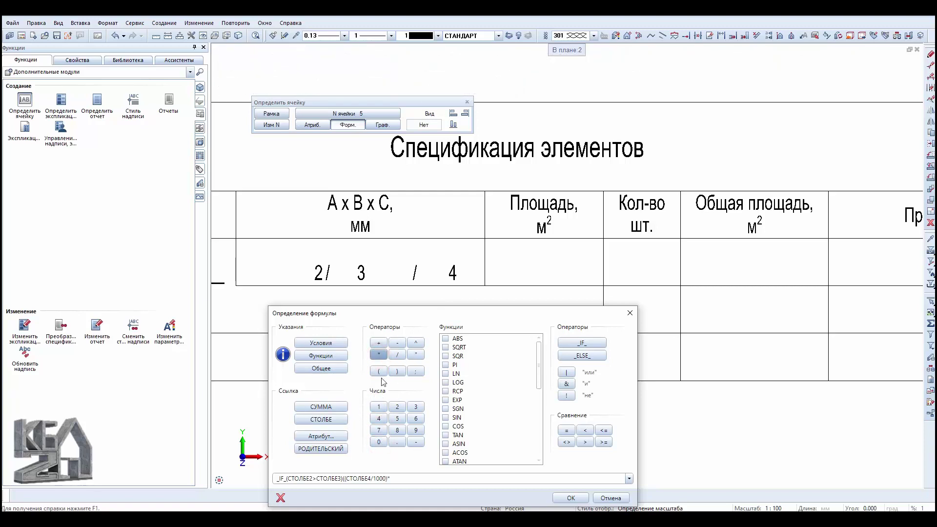
click(379, 372)
click(320, 419)
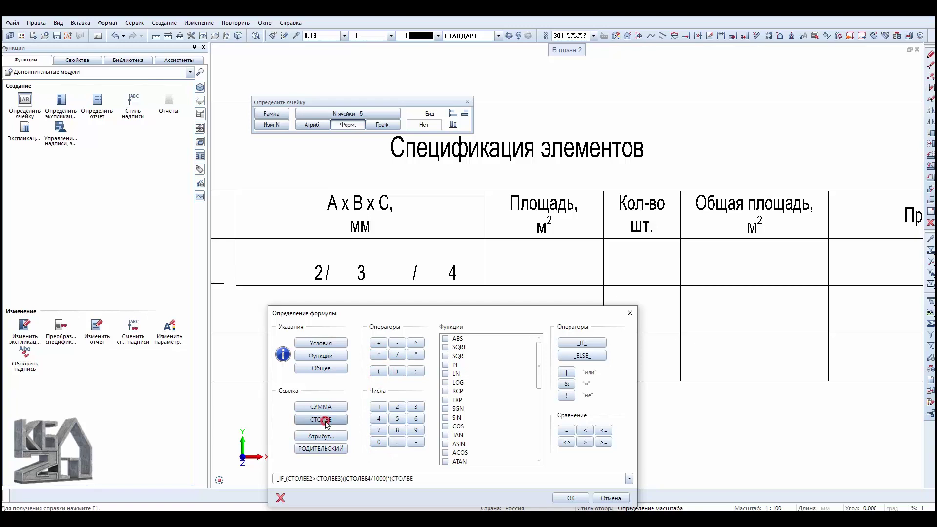
click(397, 407)
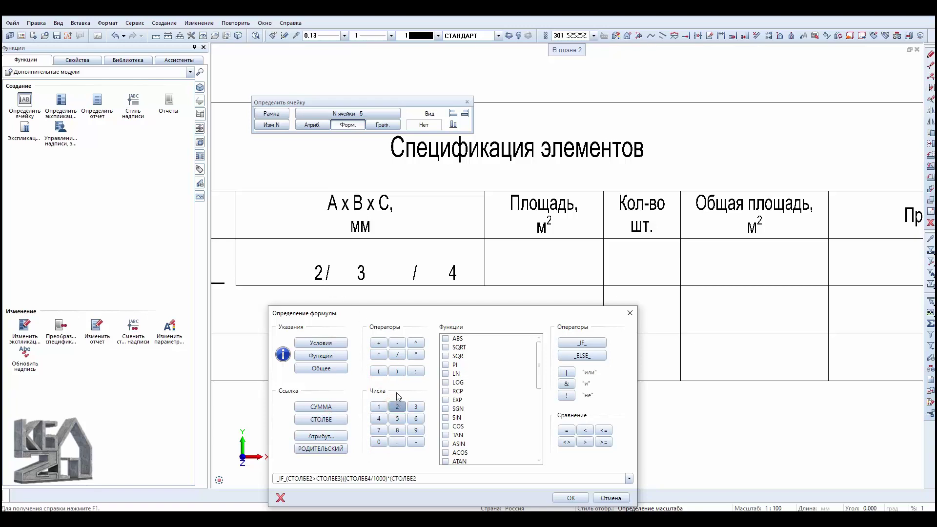
click(398, 355)
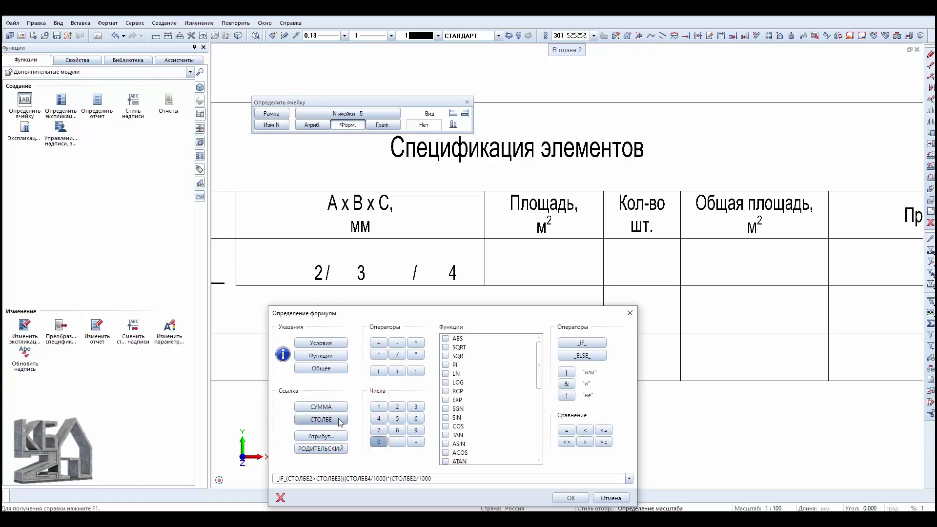
click(400, 372)
click(400, 373)
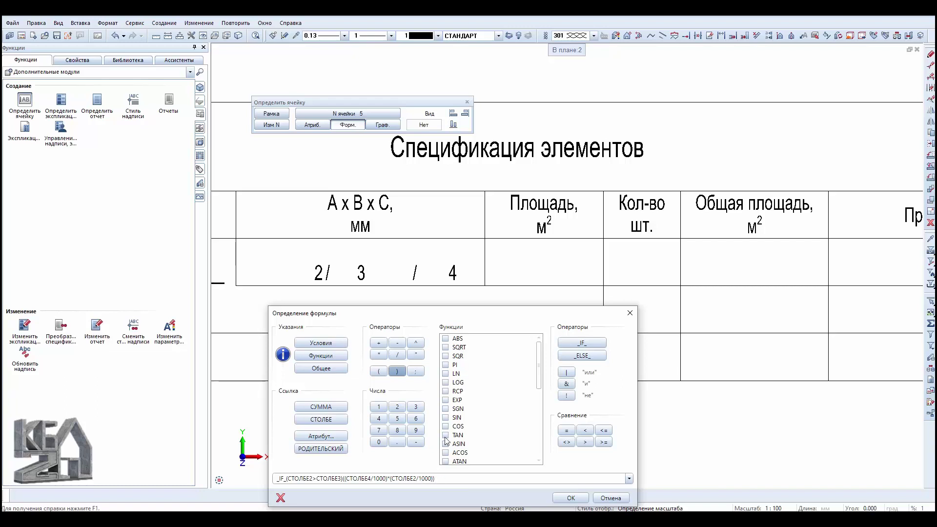
- Begin the _ELSE_ branch with the factor (СТОЛБЕ4/1000)
click(581, 360)
click(380, 372)
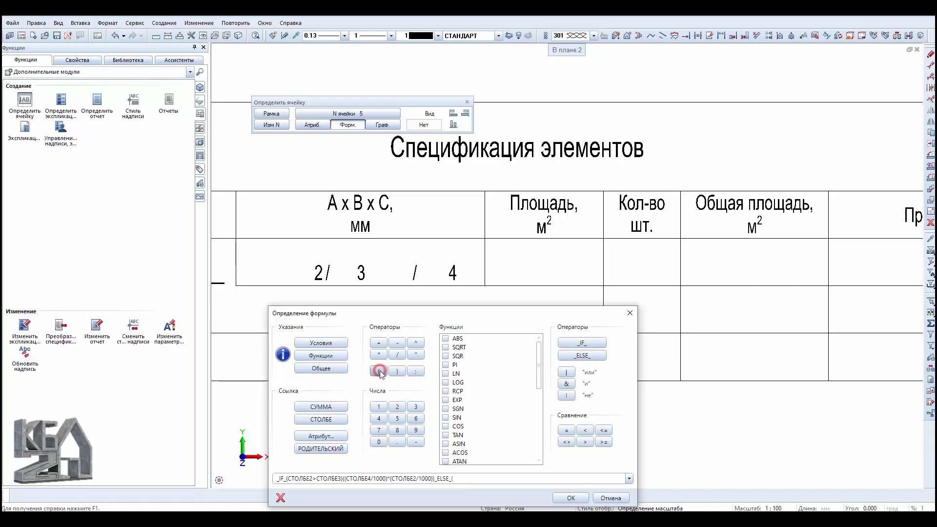
click(321, 419)
click(379, 419)
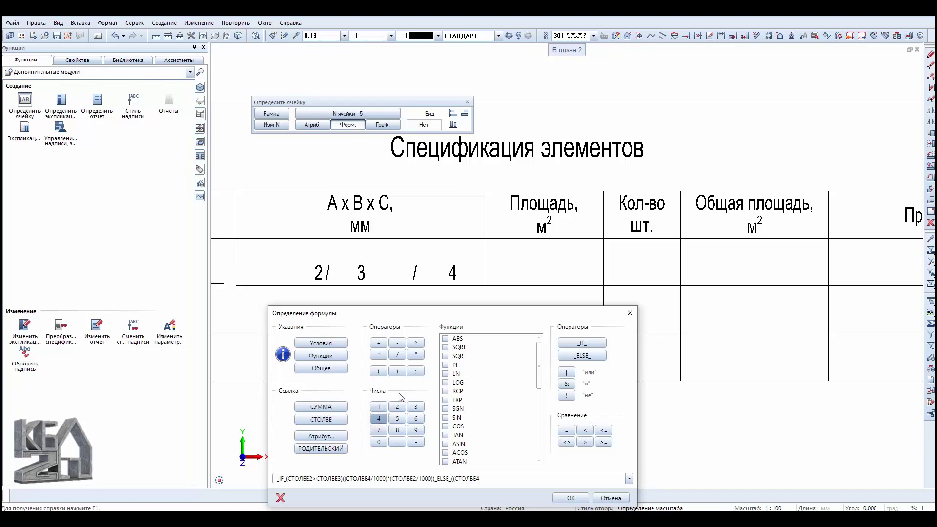
click(397, 355)
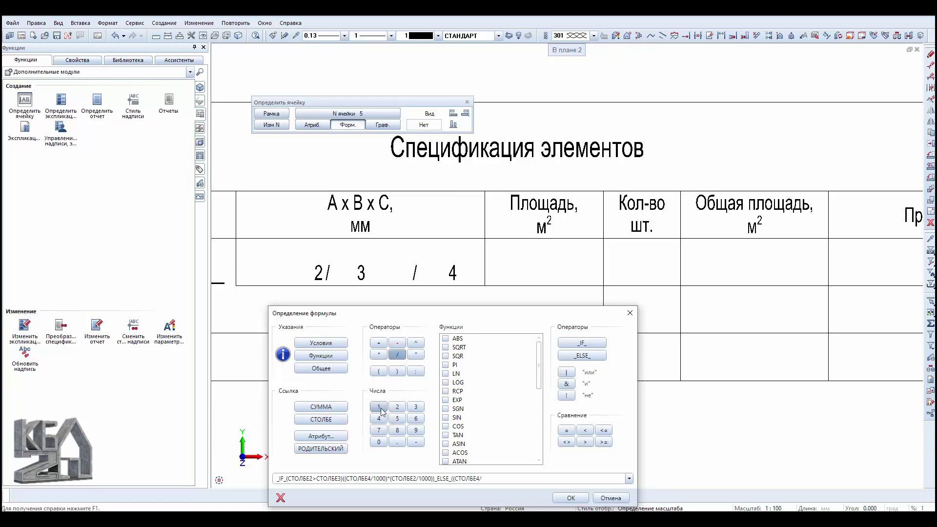
click(379, 407)
click(380, 441)
click(398, 372)
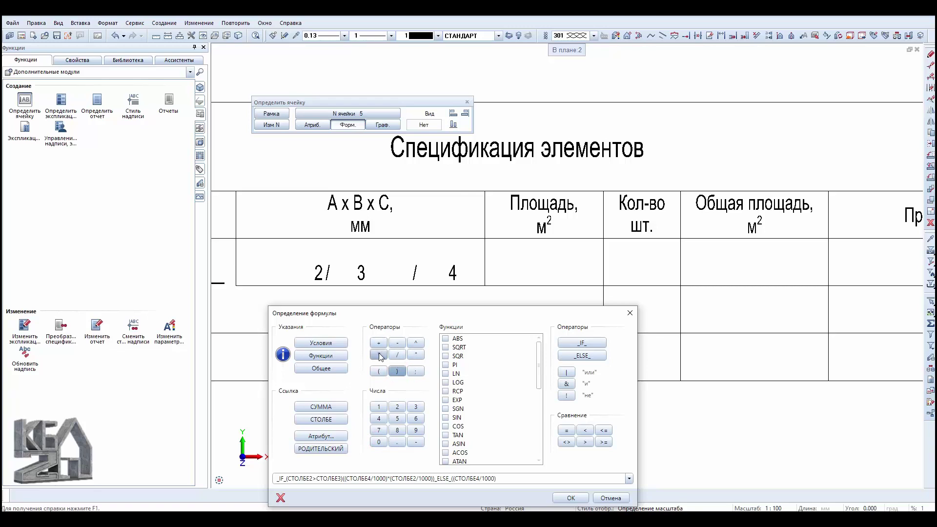
- Multiply the else branch by (СТОЛБЕ3/1000) and close its bracket
click(379, 355)
click(379, 372)
click(321, 419)
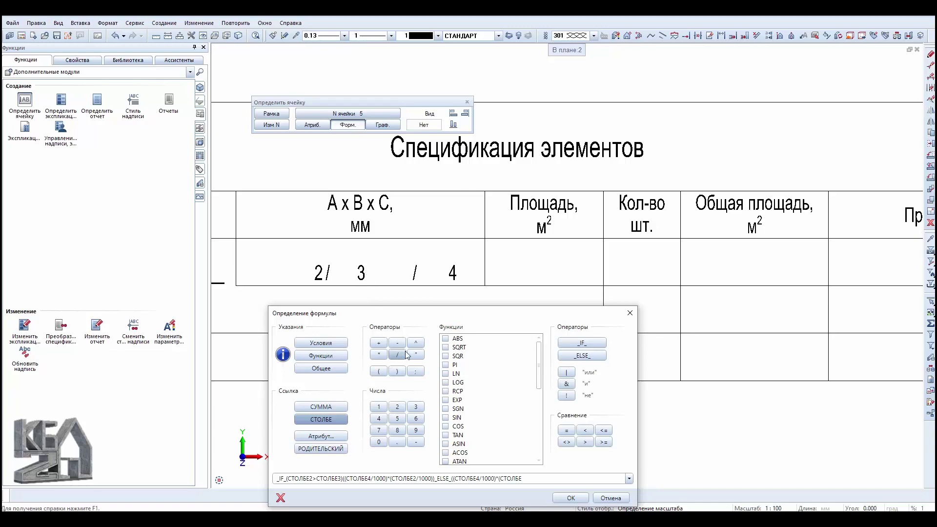
click(417, 407)
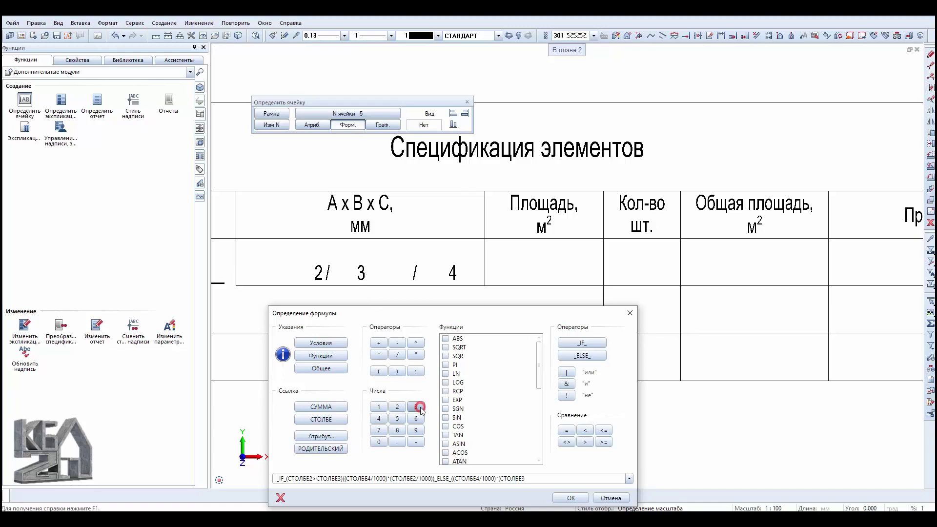
click(398, 359)
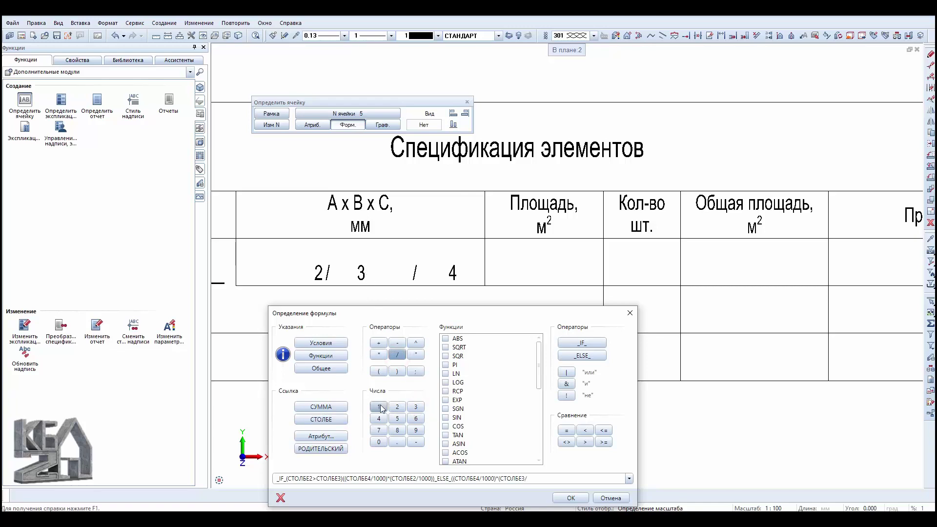
click(398, 372)
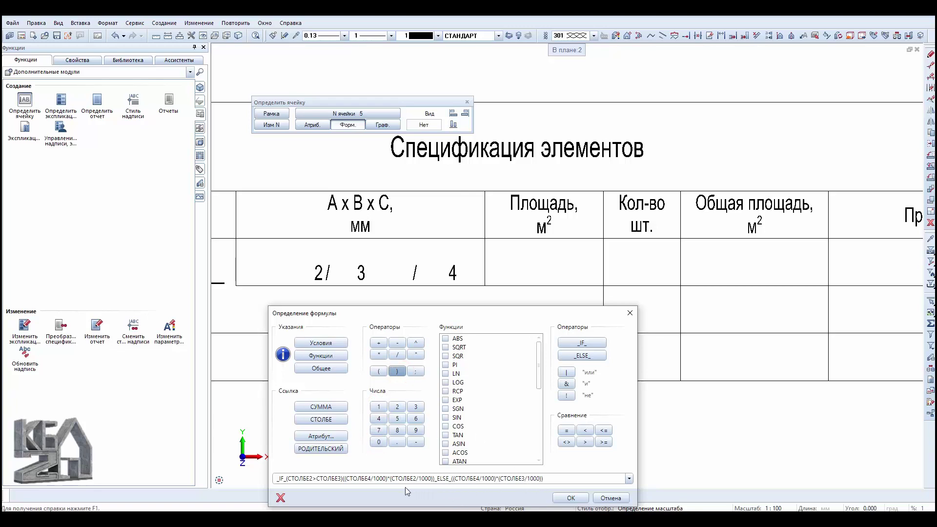
- Place area cell 5 with format F8.3 under the Площадь column
click(571, 498)
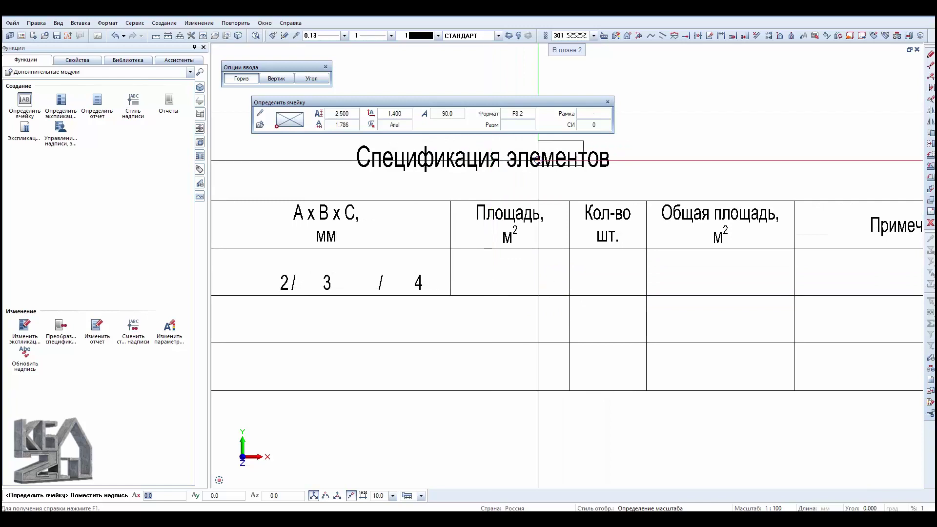
click(518, 116)
text(3)
key(Return)
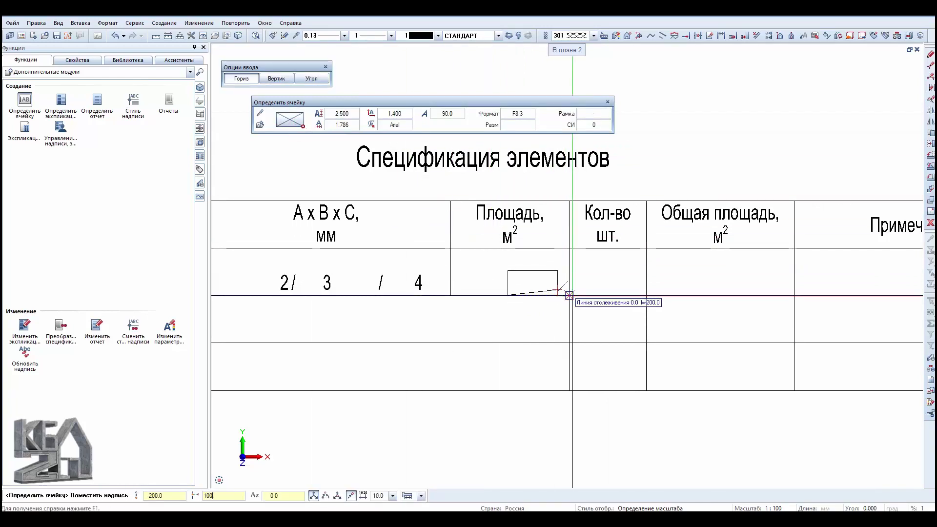
click(569, 295)
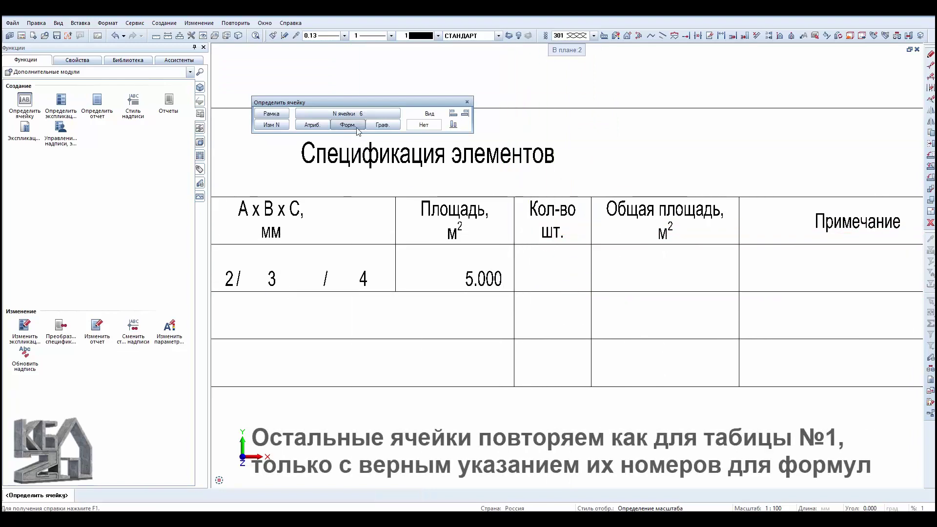
- Add quantity cell 6 from a volume attribute, format I4, under Кол-во
click(312, 125)
click(394, 240)
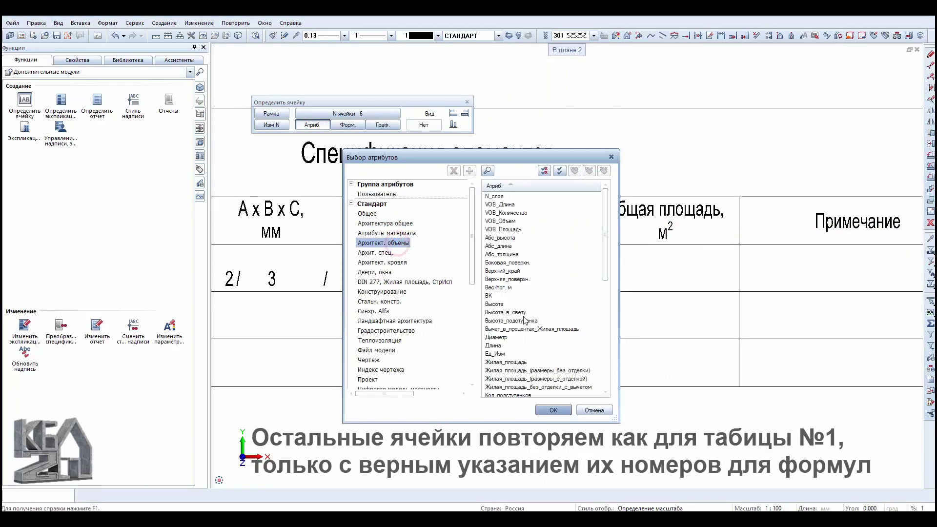
click(552, 411)
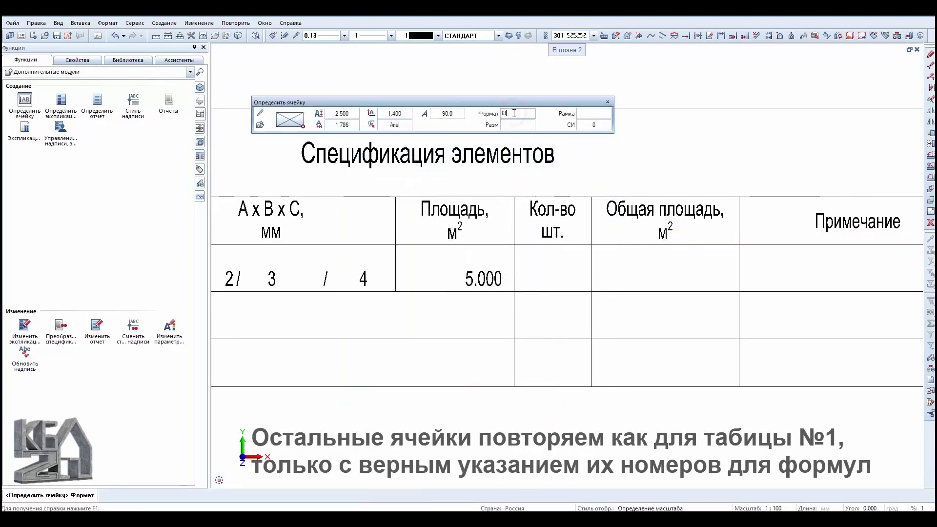
key(Return)
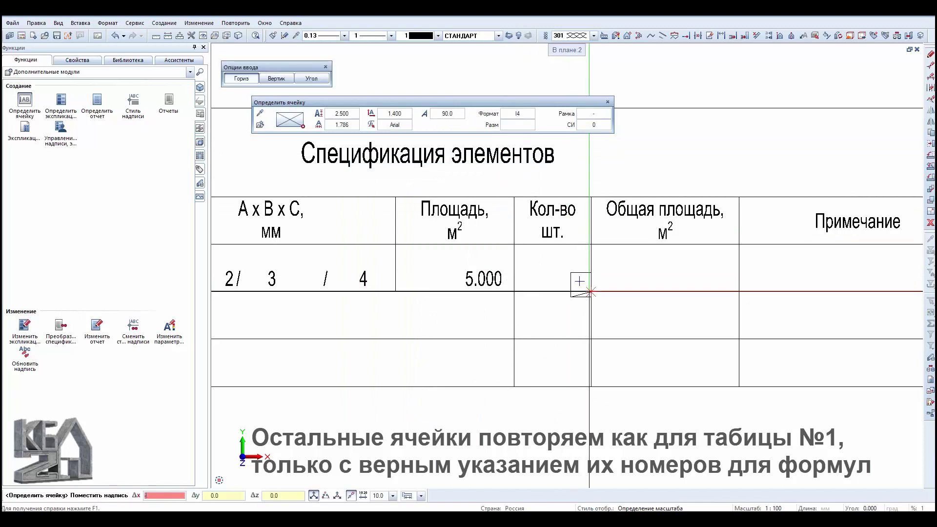
text(-200)
key(Return)
scroll(536, 283, down, 1)
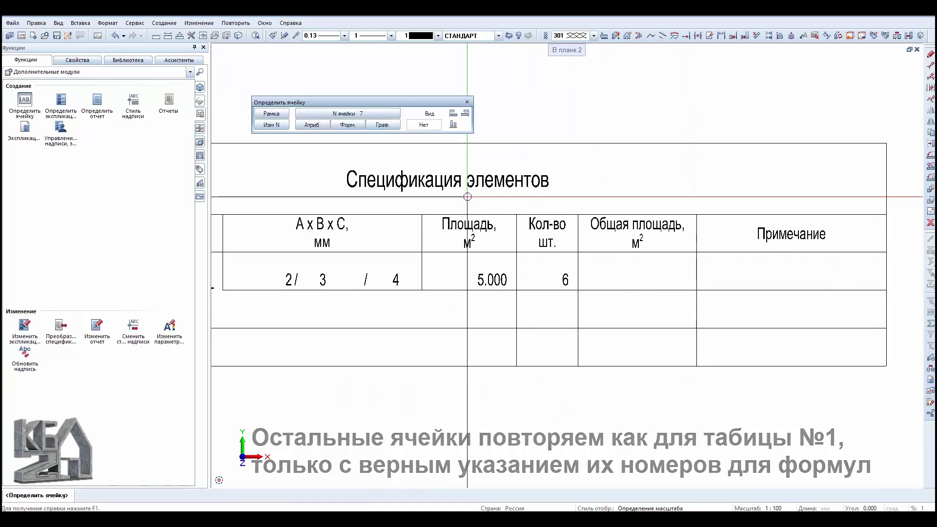
- Add a multiplication formula cell in F8.3 format showing 7.000 under Общая площадь
click(347, 124)
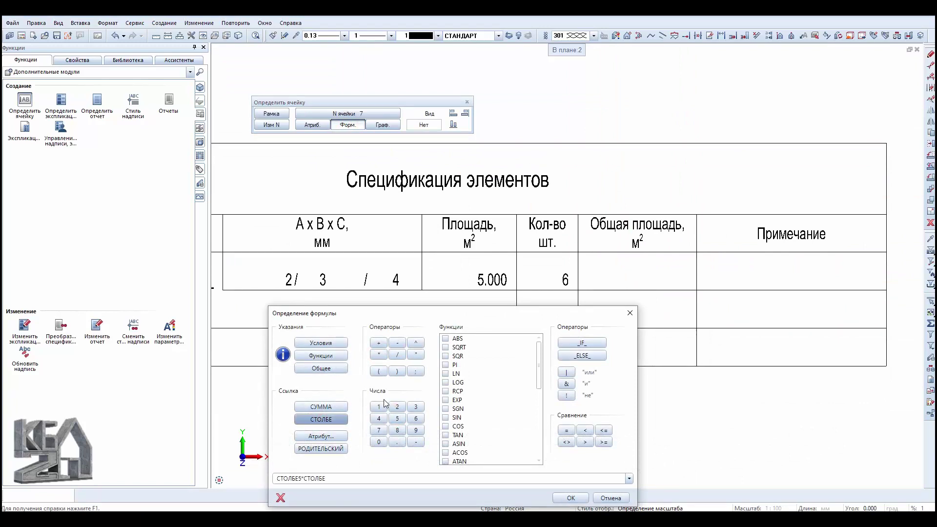
click(570, 498)
click(525, 114)
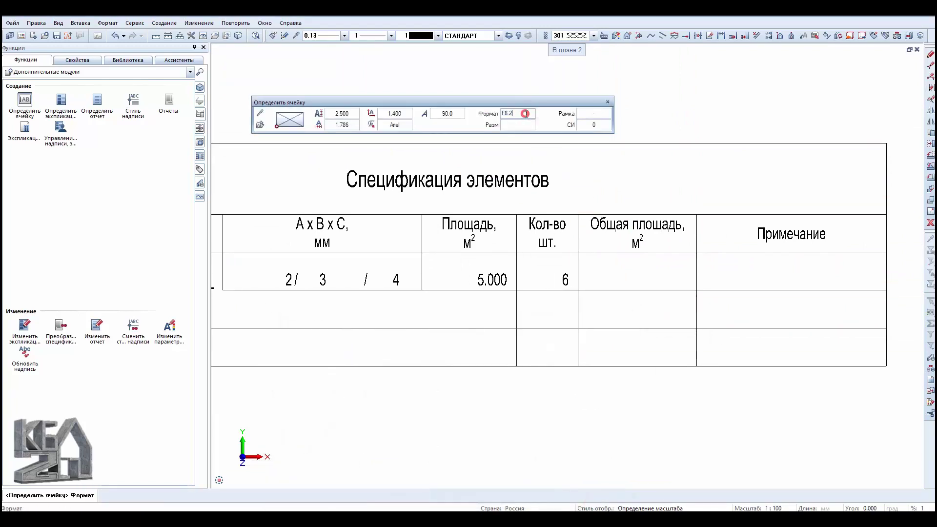
key(Return)
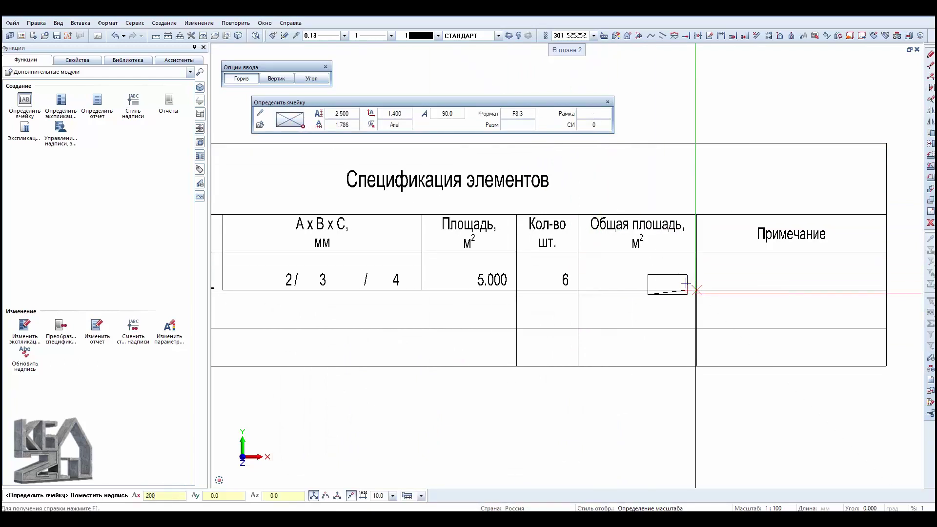
click(686, 284)
- Add a Текст2 text-attribute cell with format A25 under Примечание
click(313, 125)
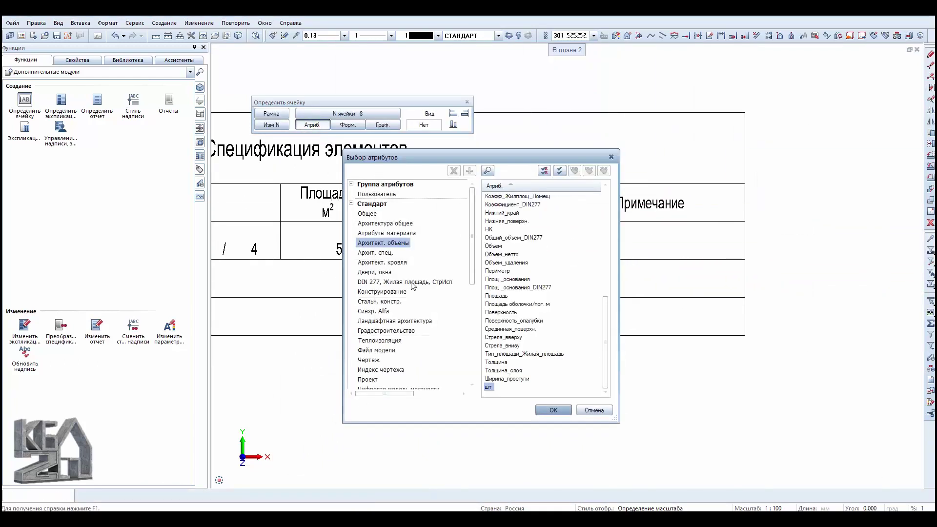
click(396, 225)
click(495, 370)
click(553, 409)
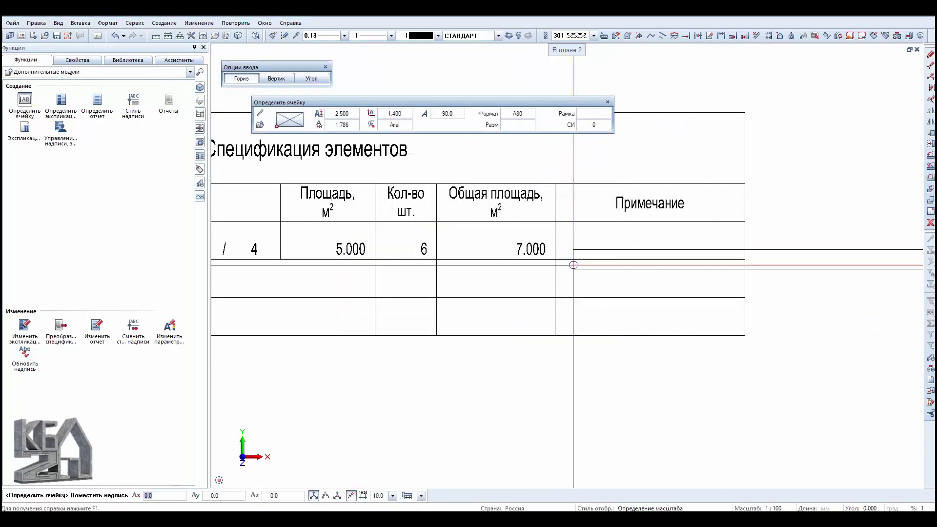
text(30)
double_click(524, 114)
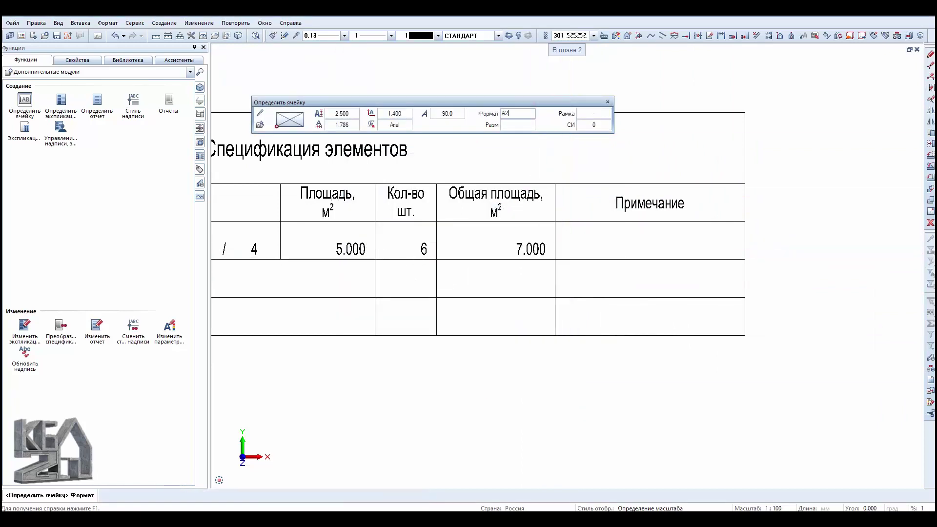
text(5)
key(Return)
click(555, 260)
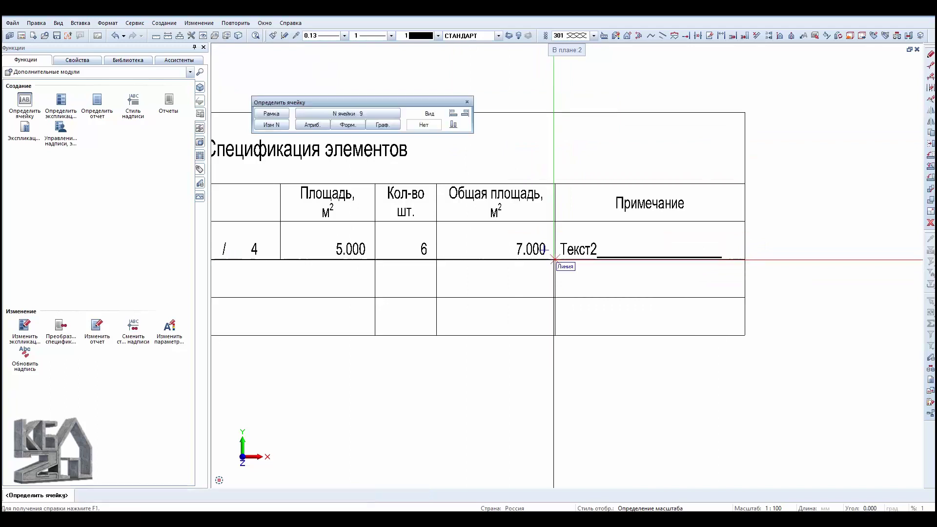
- Place СУММА cells above ИТОГО: 9 under Кол-во and 10.000 (F8.3) under Общая площадь
click(346, 126)
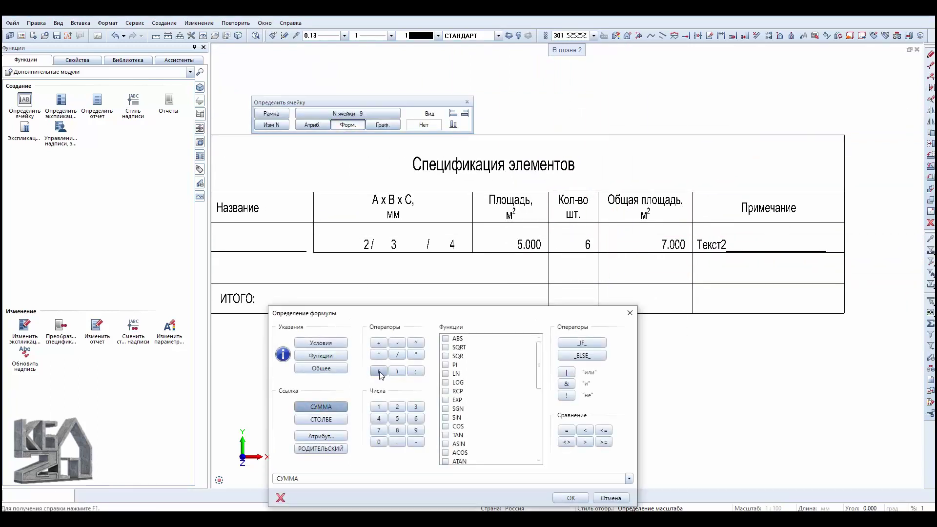
click(572, 498)
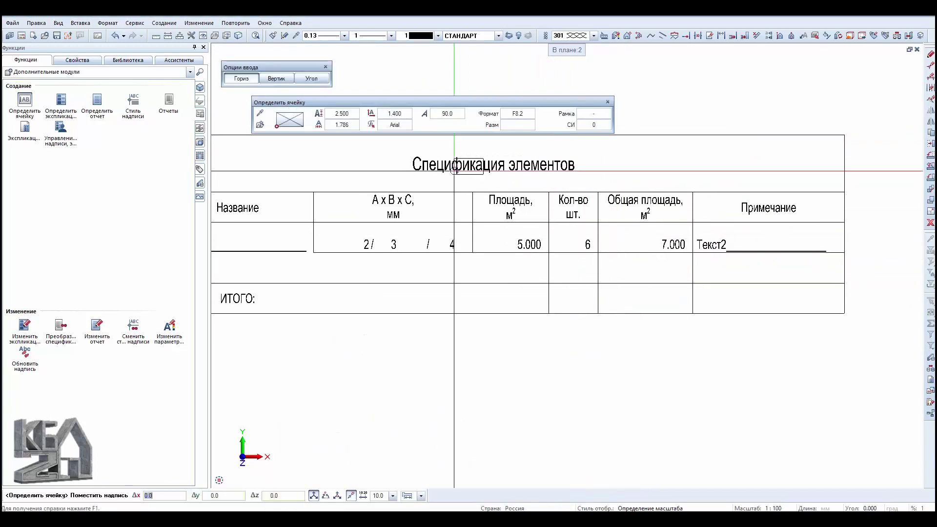
click(598, 283)
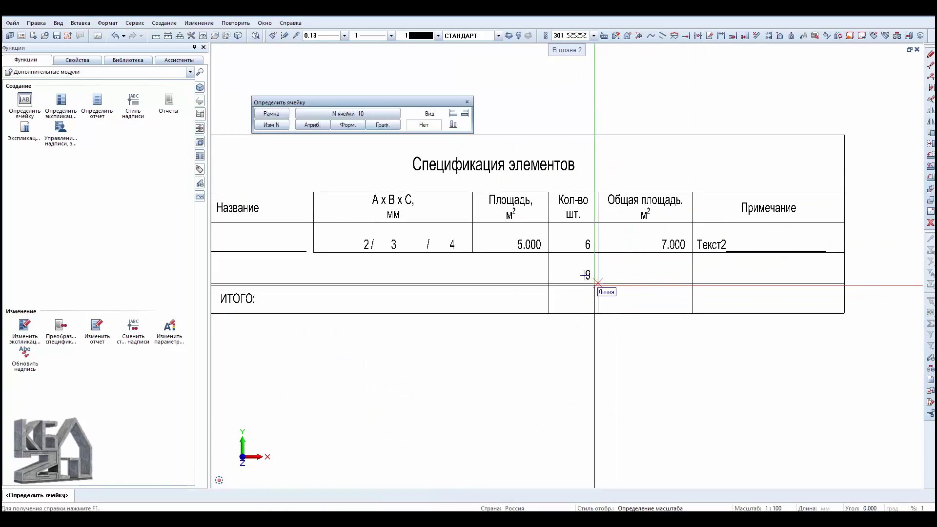
click(346, 126)
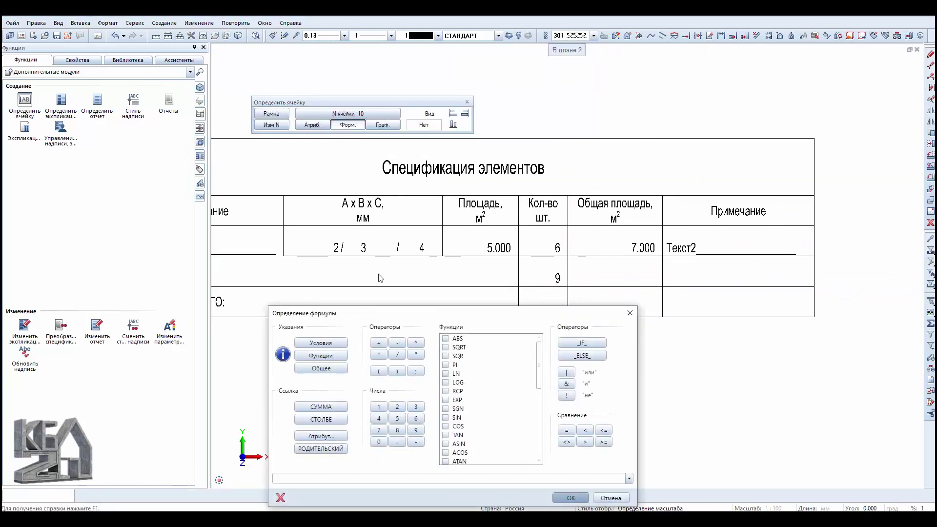
click(568, 499)
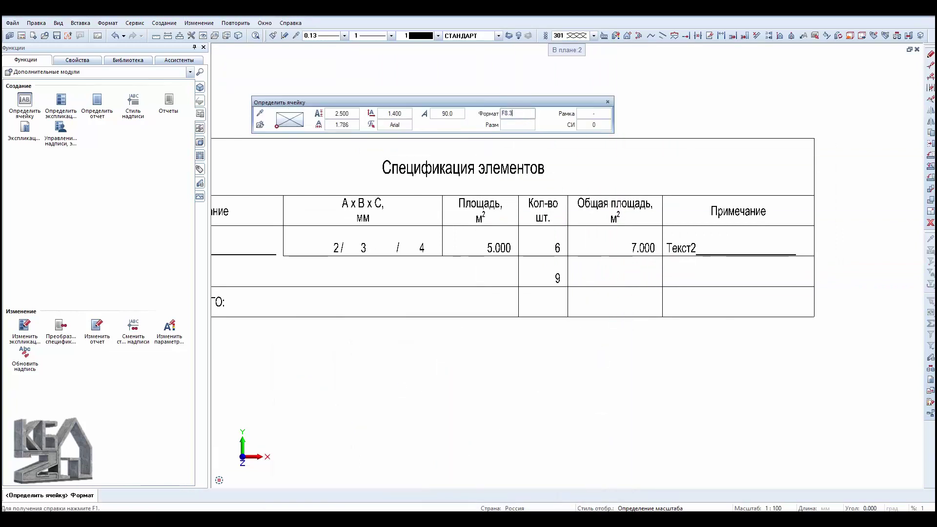
key(Return)
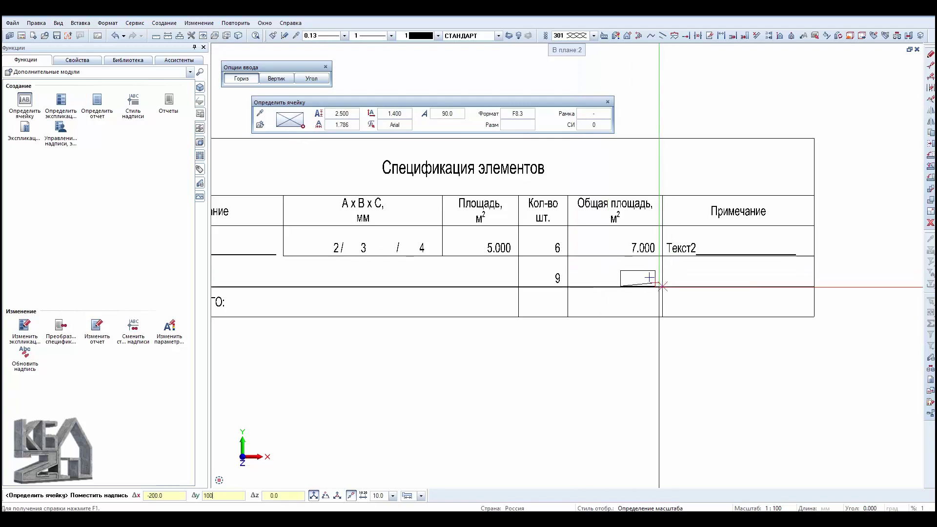
click(662, 286)
- Fill the ИТОГО row with 11 under Кол-во and a СУММА(СТОЛБЕ10) cell showing 12.00
click(348, 125)
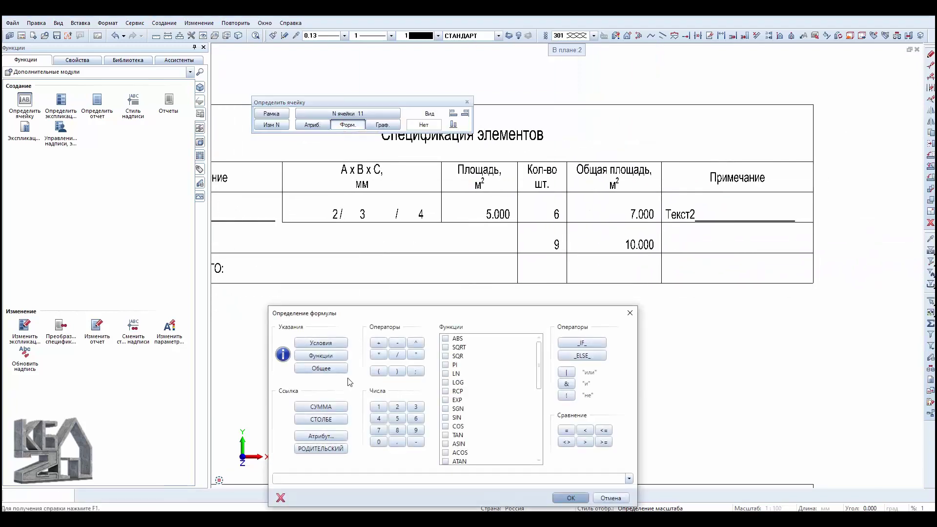
click(572, 499)
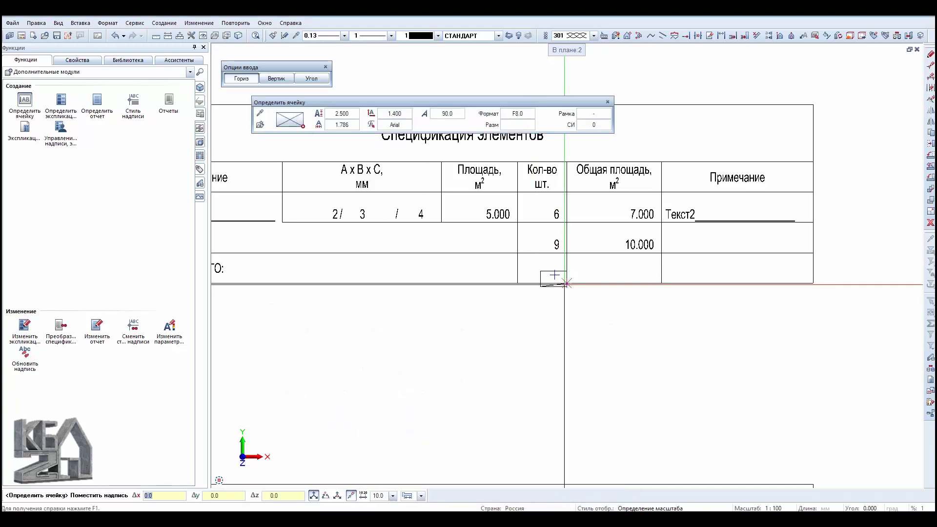
click(566, 283)
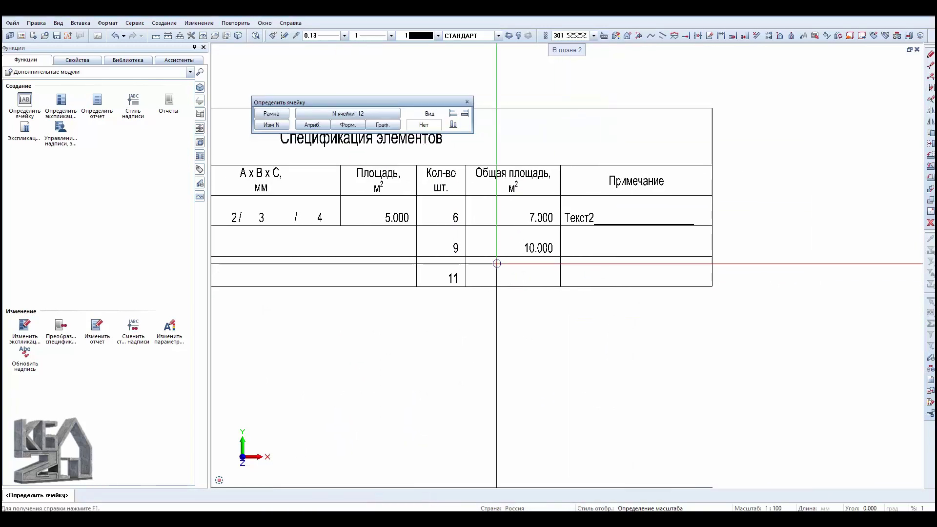
click(348, 125)
click(334, 406)
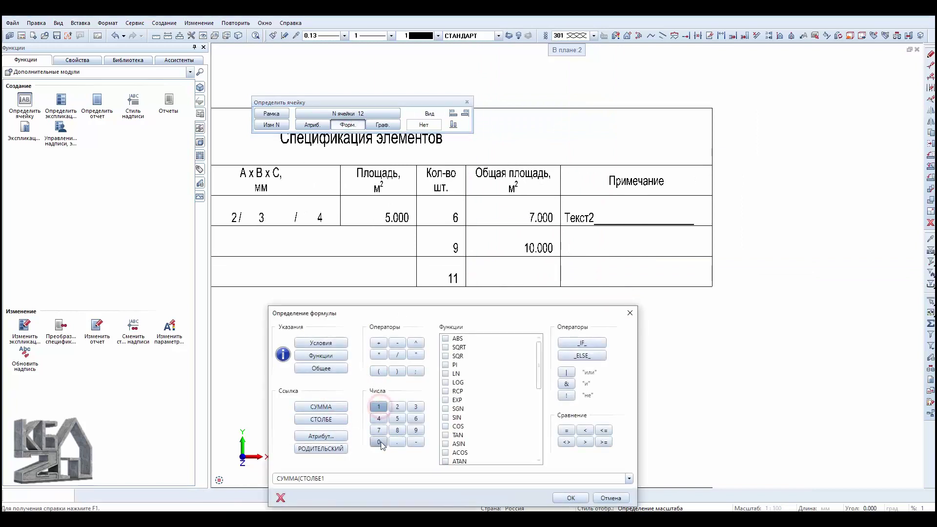
click(570, 498)
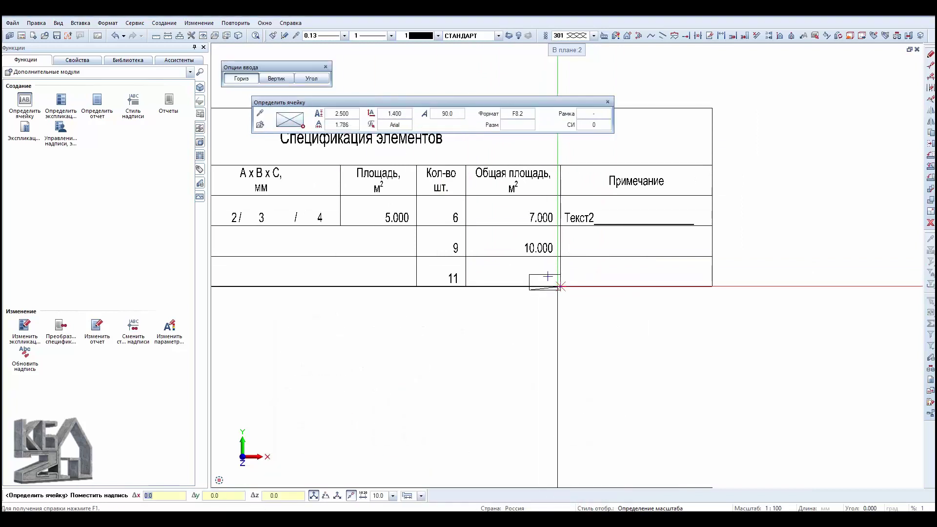
key(Return)
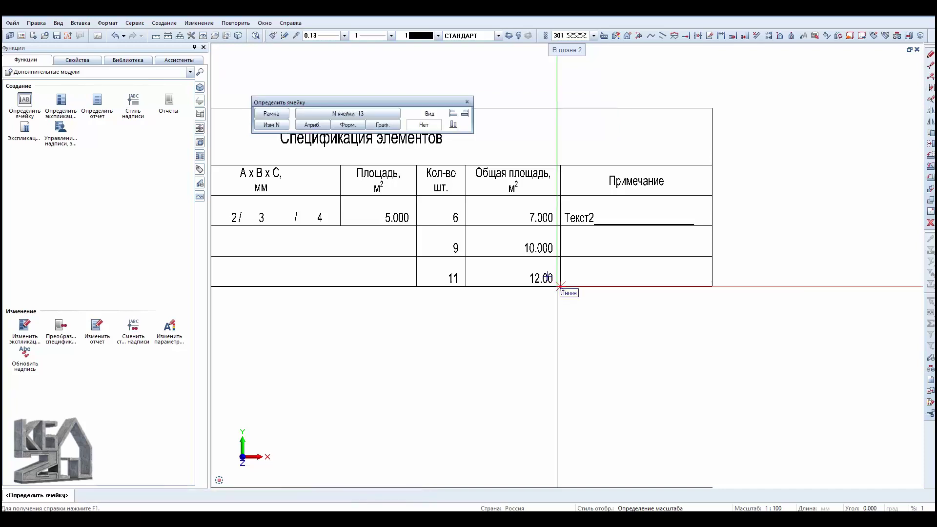
- Define a ПодАрх sub-specification from the data row with 8 mm step, saving it as record 3
middle_drag(607, 332, 609, 316)
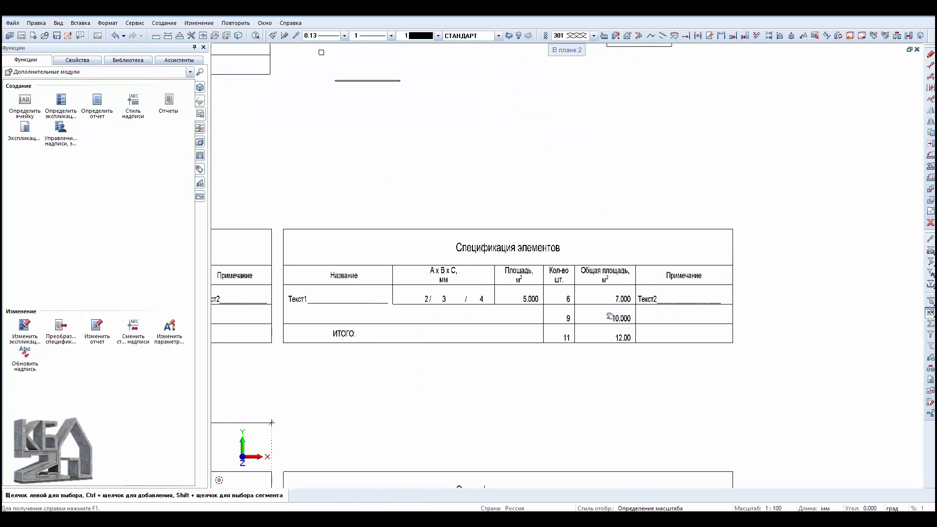
click(60, 100)
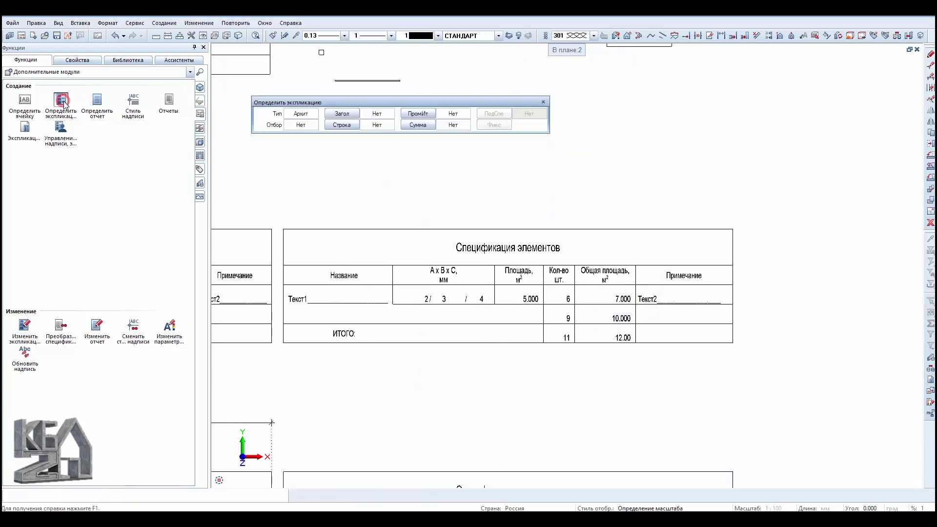
click(301, 118)
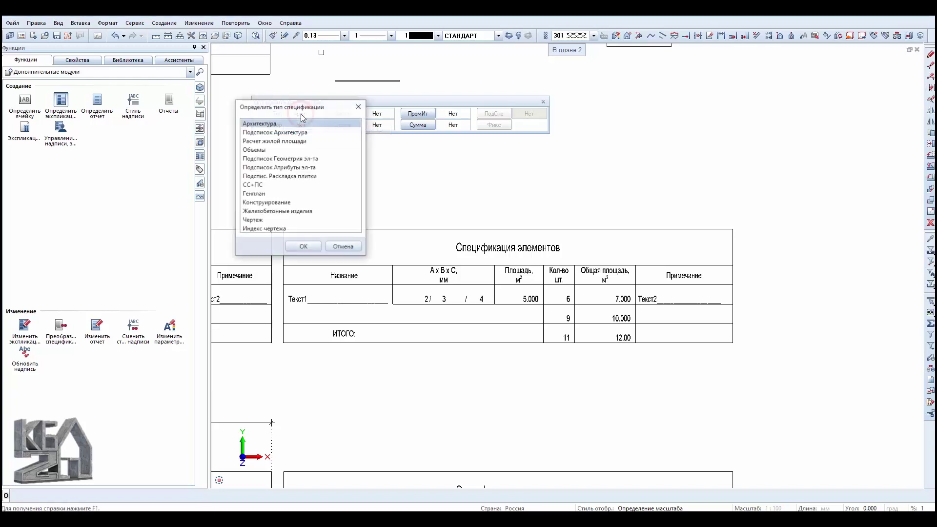
double_click(266, 137)
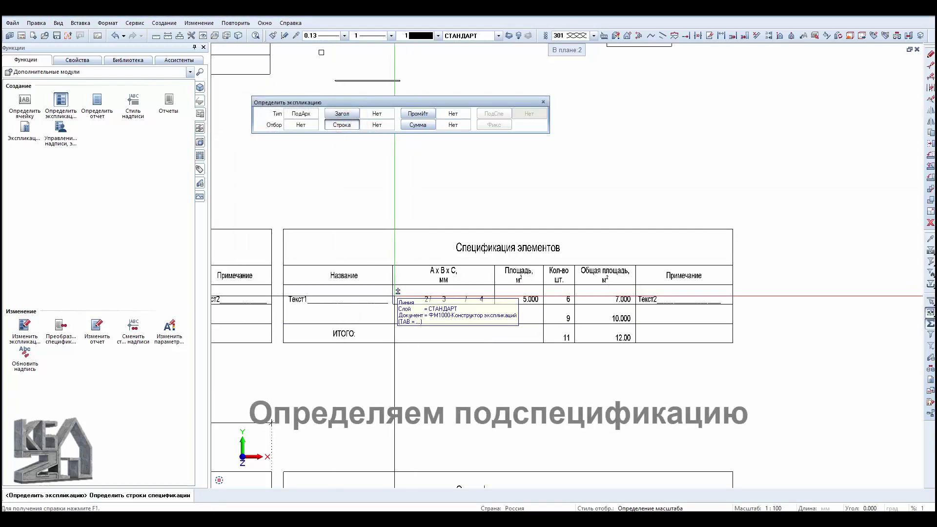
click(634, 297)
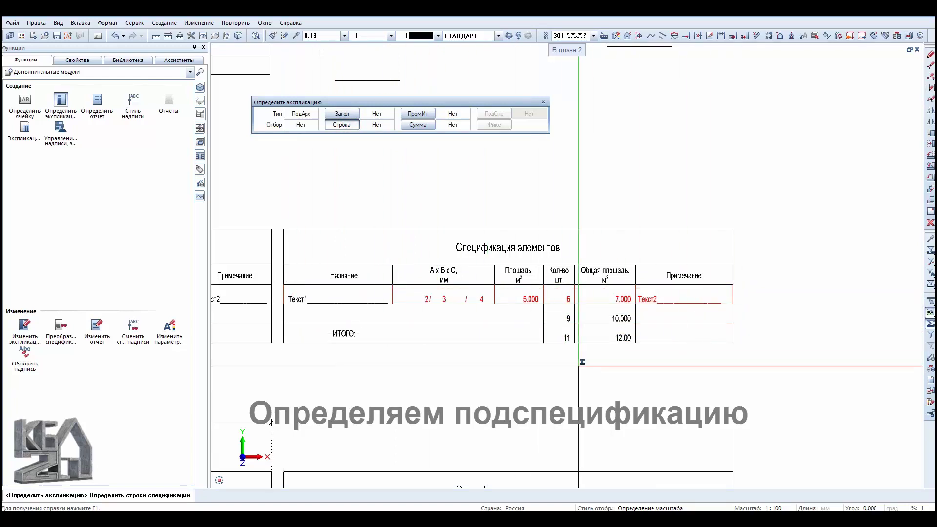
right_click(578, 317)
click(181, 495)
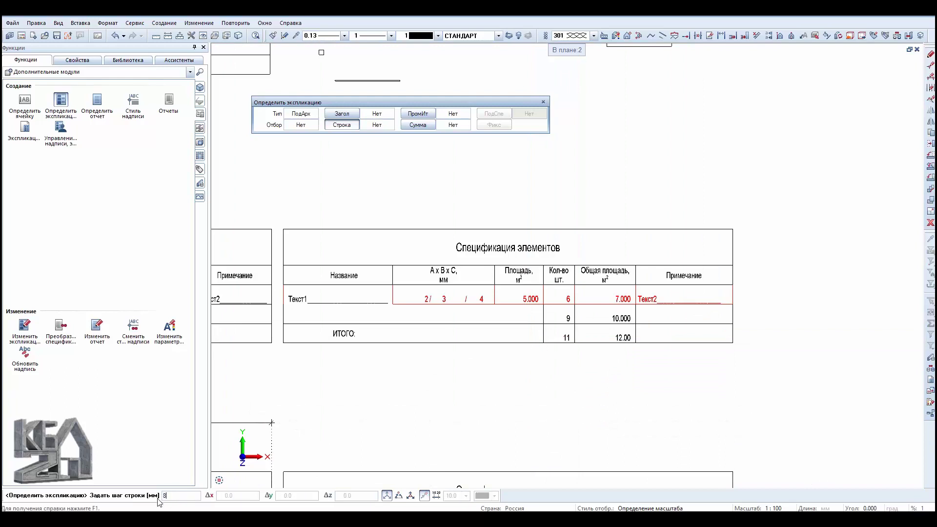
key(Return)
click(494, 125)
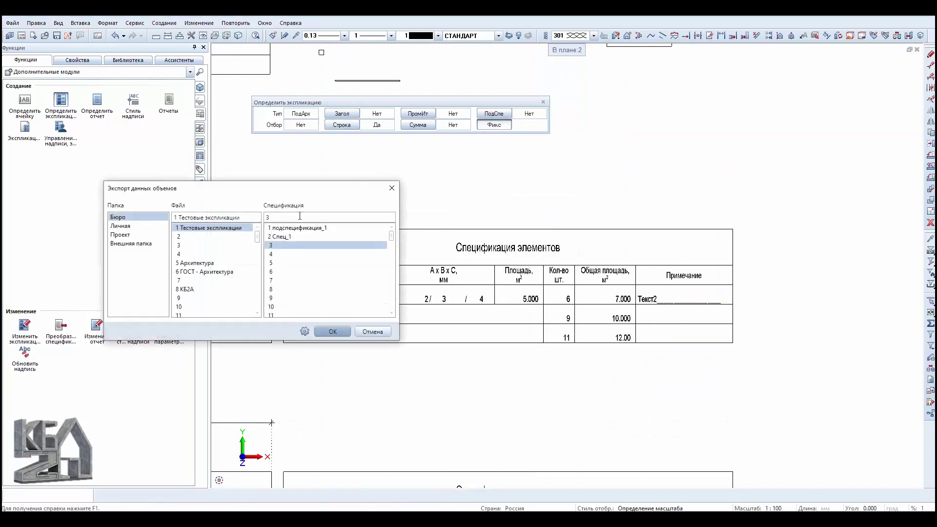
double_click(276, 247)
text(подспец_2)
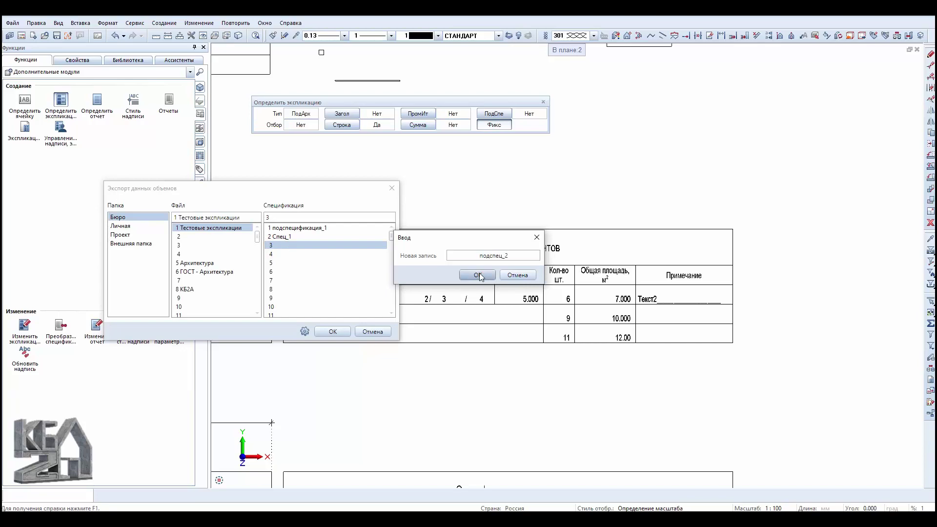
- Confirm the sub-spec record name, set type Архит and load the Код="02" favourite filter
click(480, 276)
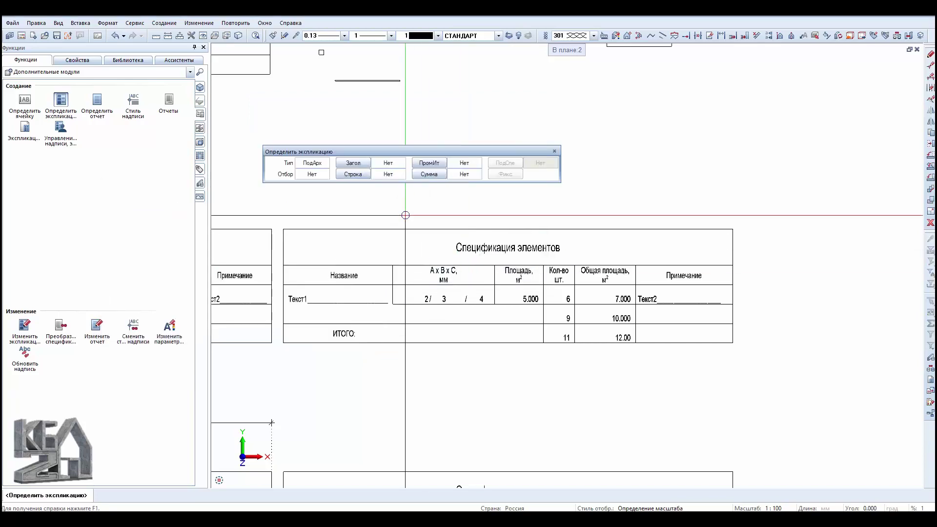
click(312, 162)
click(286, 174)
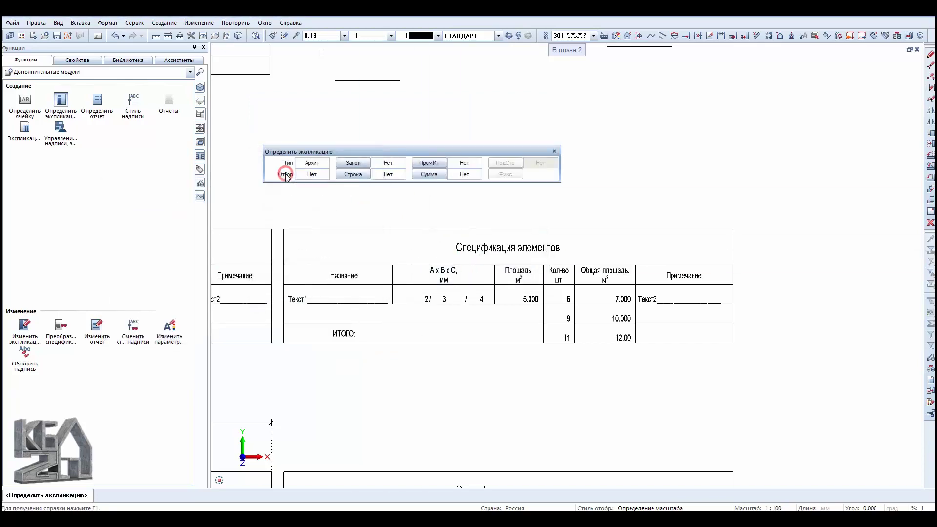
click(312, 176)
click(185, 305)
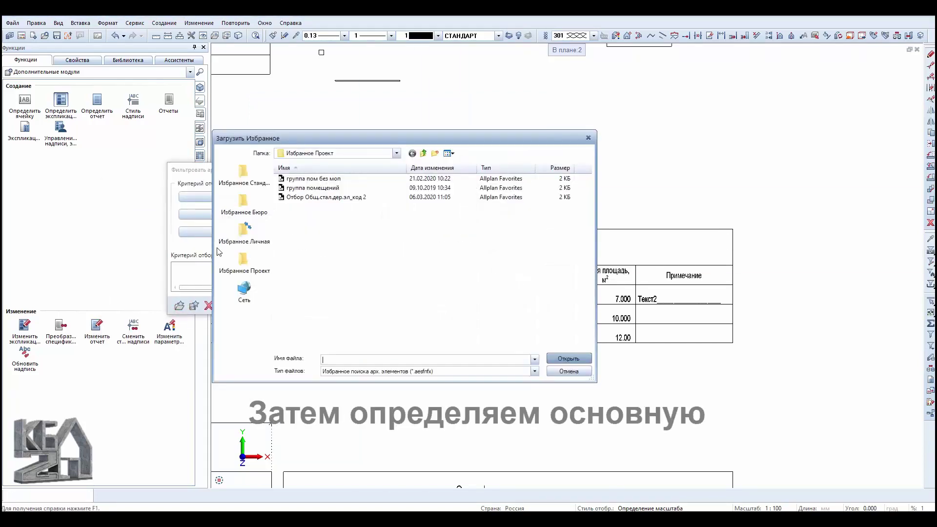
click(568, 359)
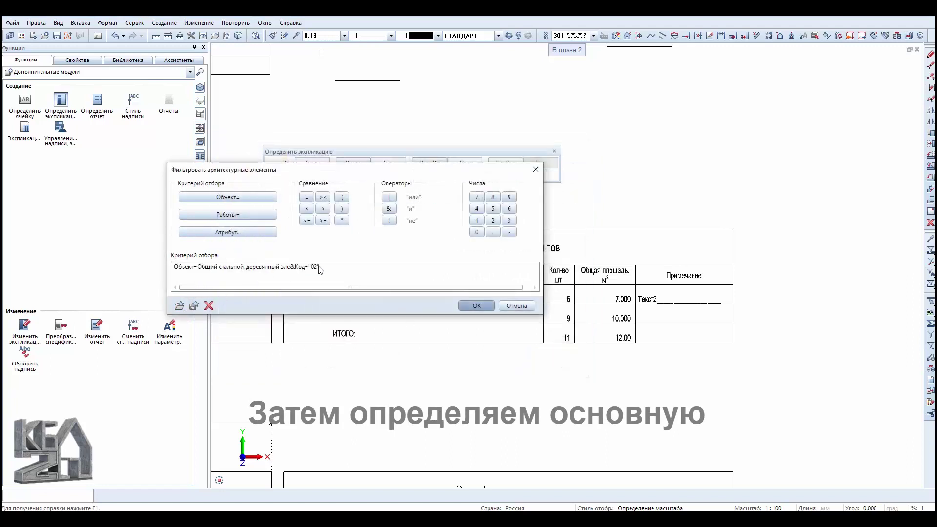
click(478, 306)
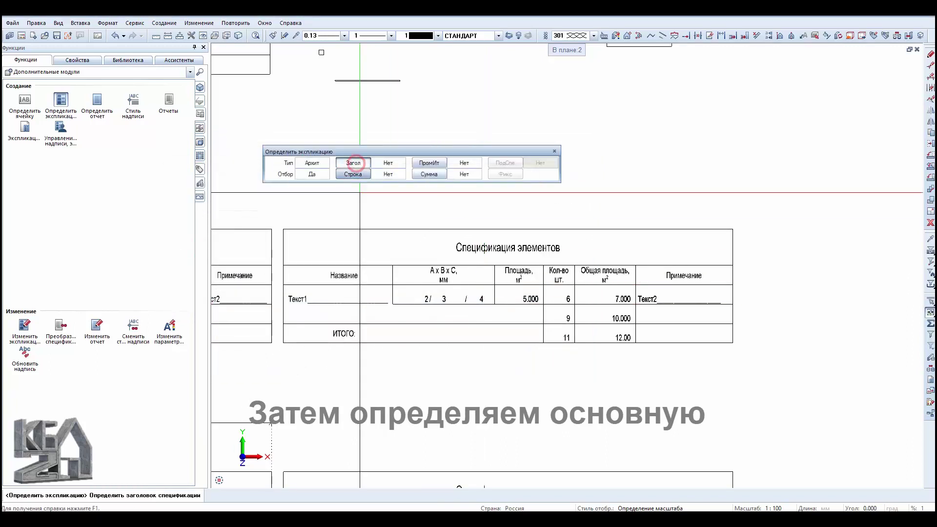
- Define the table header by rectangle and pick the Текст1 row as the row pattern
click(281, 220)
click(733, 285)
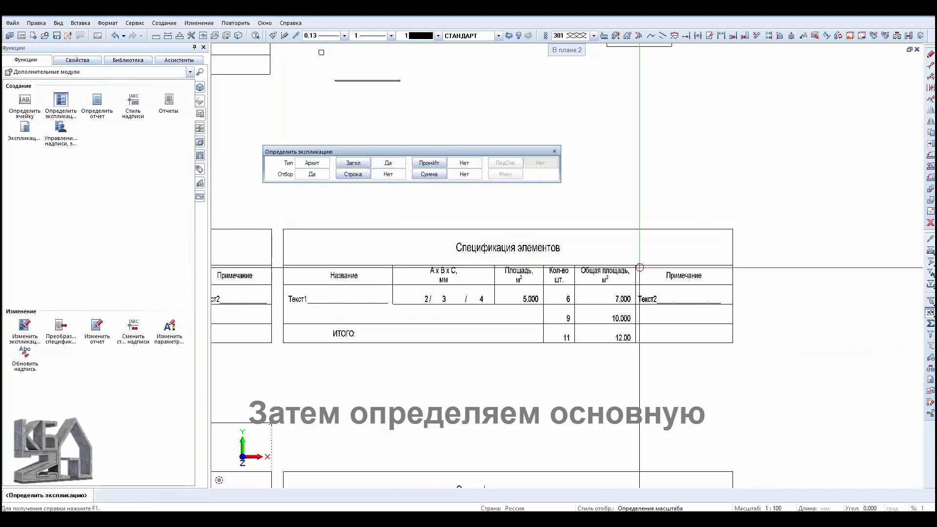
click(289, 300)
key(Escape)
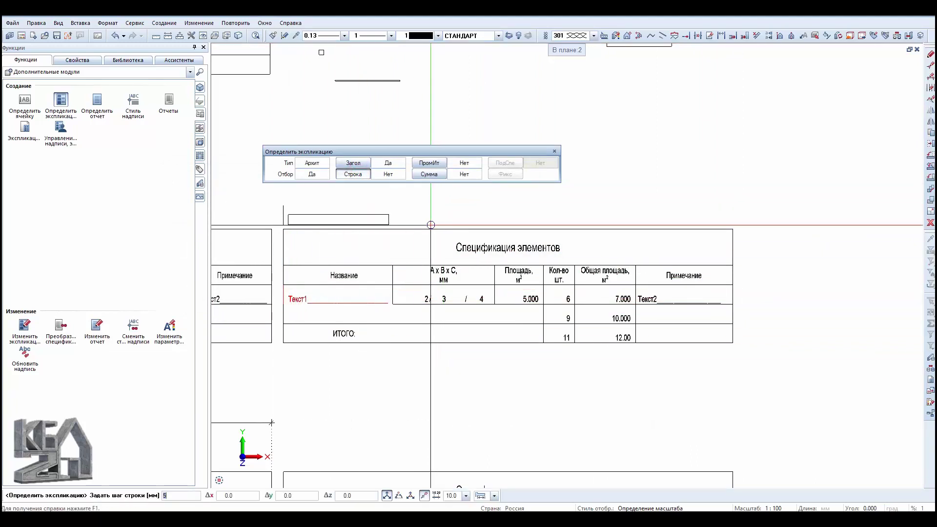
- Accept the 8 mm row step and link the saved sub-specification record
key(Return)
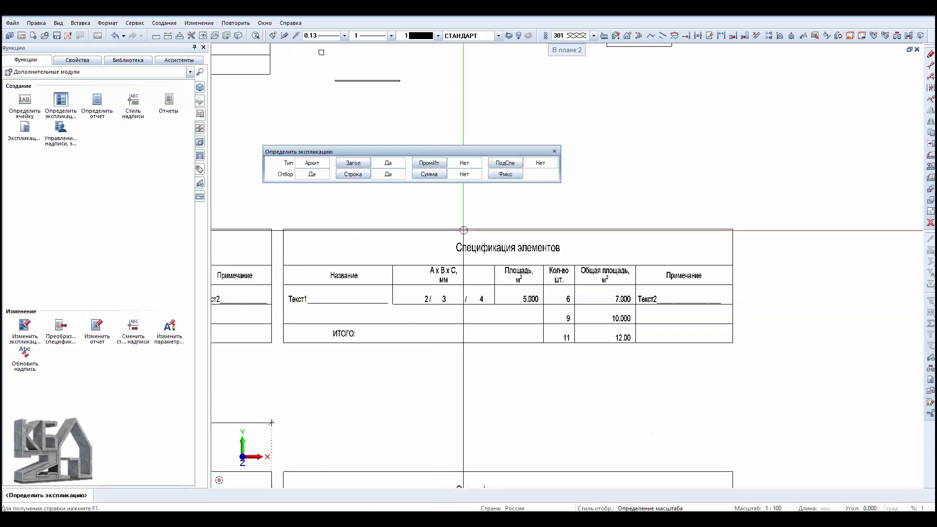
click(495, 169)
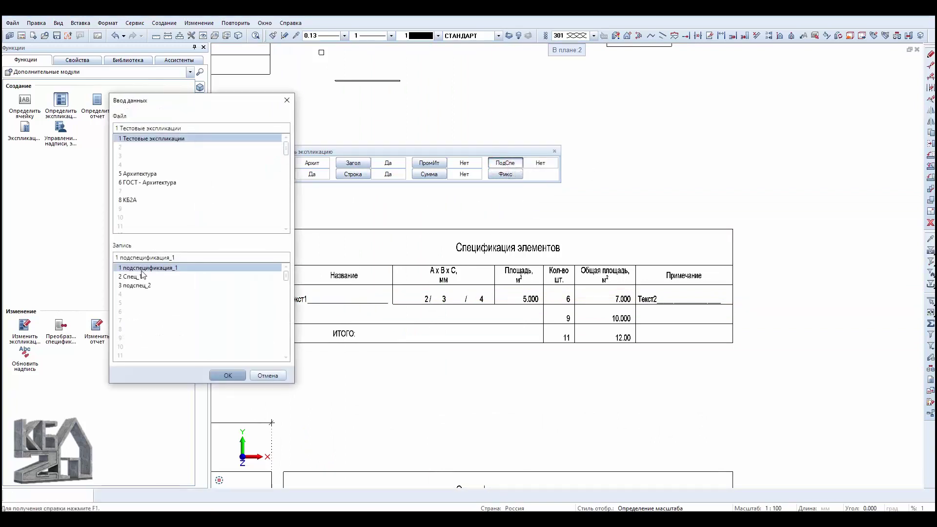
click(139, 288)
key(Return)
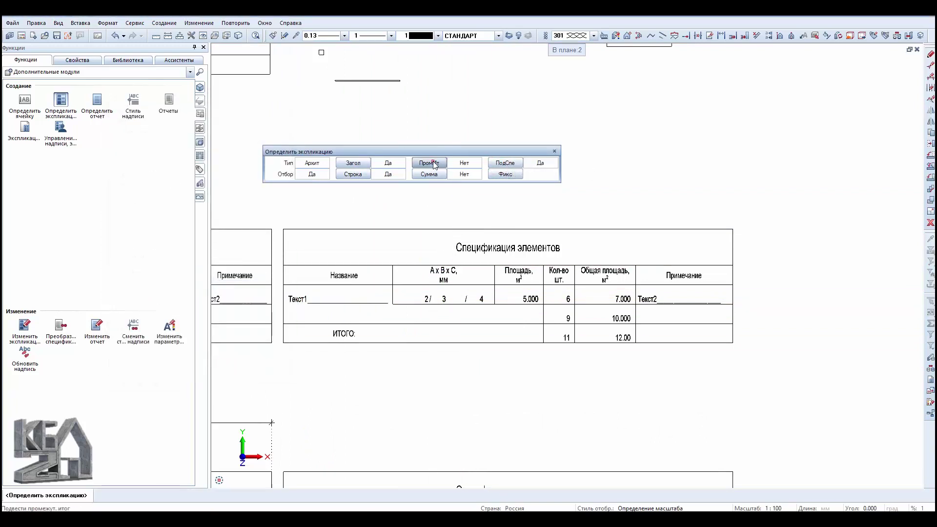
- Mark the 9/10.000 row as ПромИт subtotal and the ИТОГО row as Сумма total
click(435, 165)
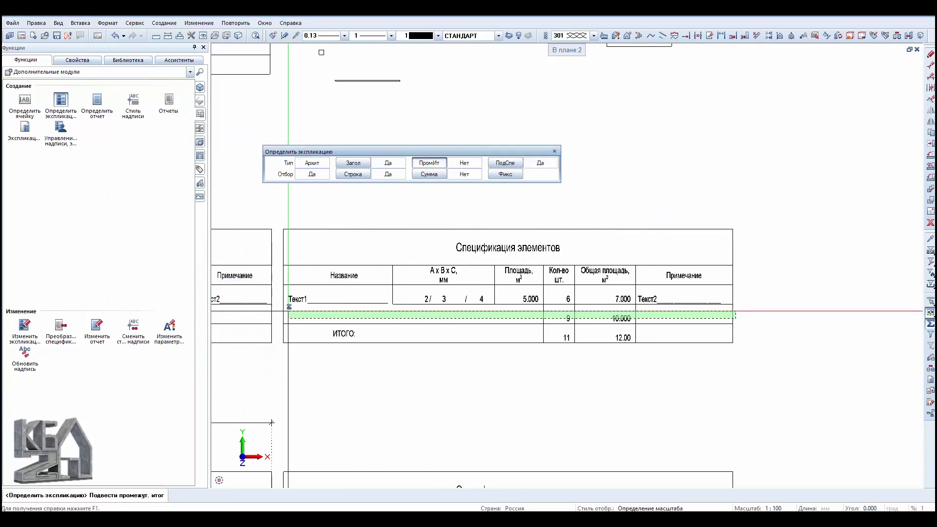
click(566, 318)
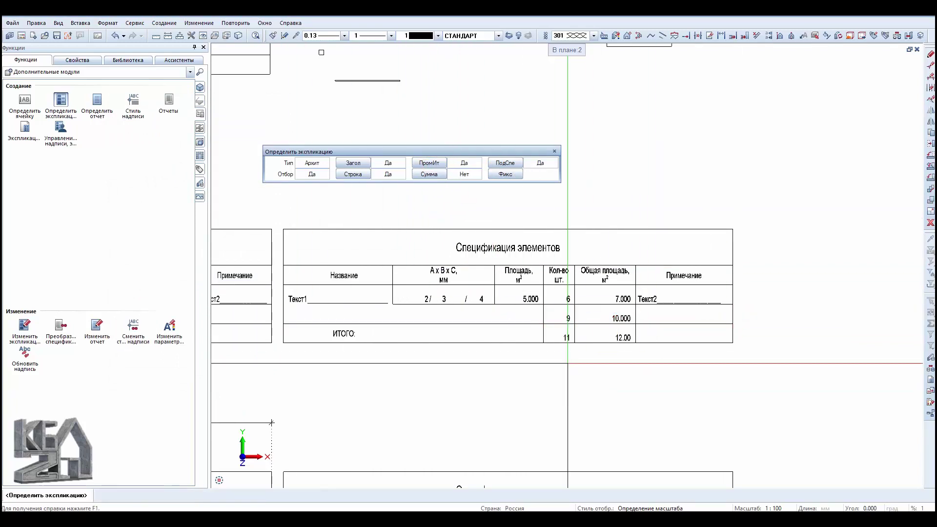
click(408, 334)
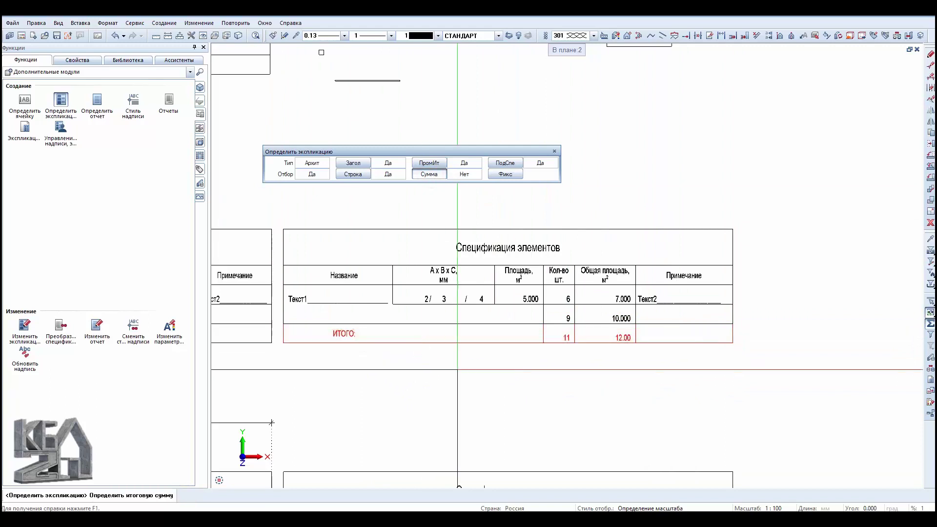
click(475, 361)
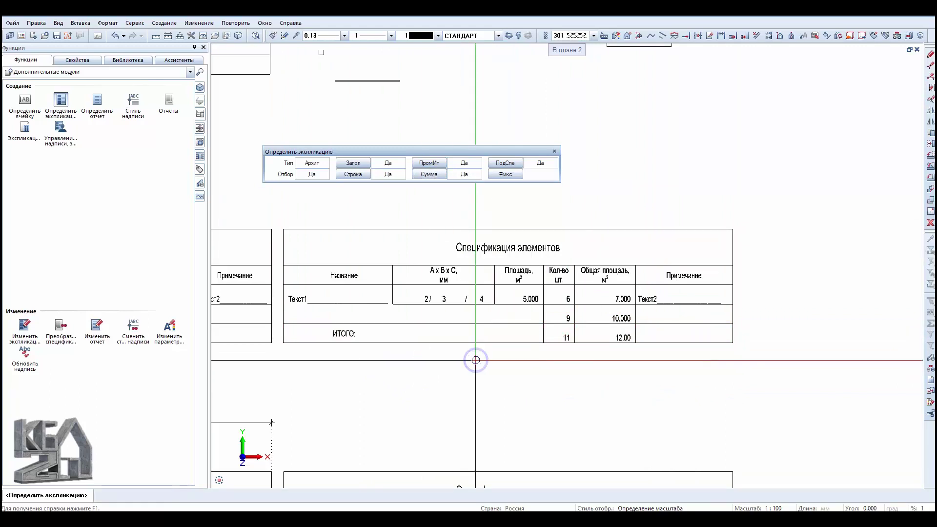
- Save the main specification as record 4 named Спец_2 and finish the definition
click(507, 182)
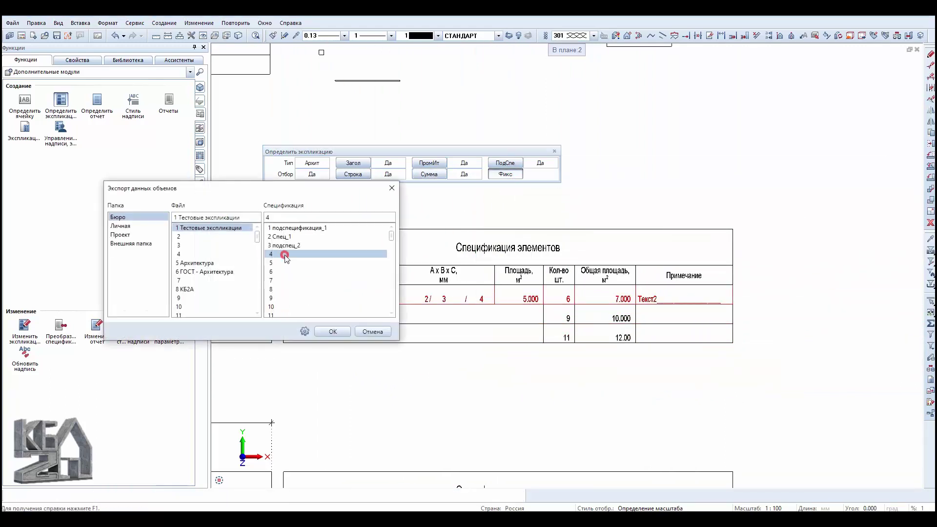
double_click(285, 254)
text(Спец_)
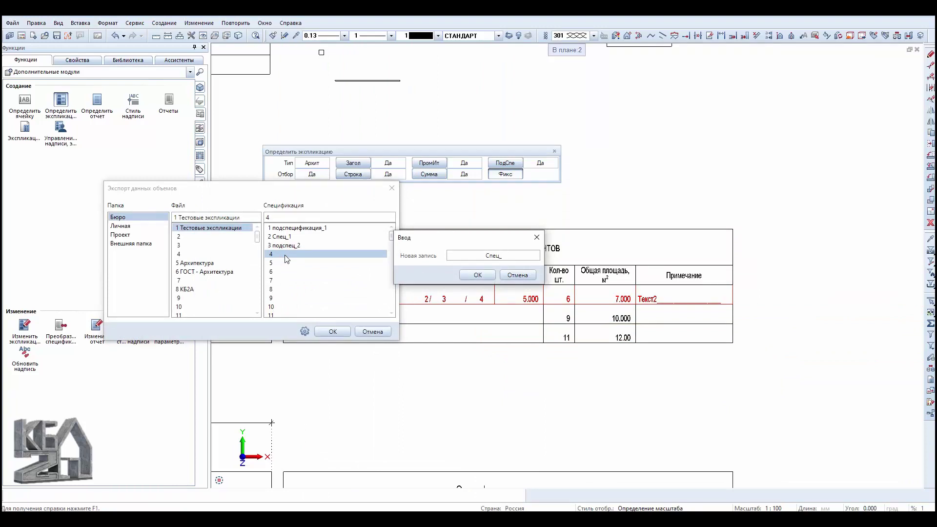
text(2)
key(Return)
click(333, 332)
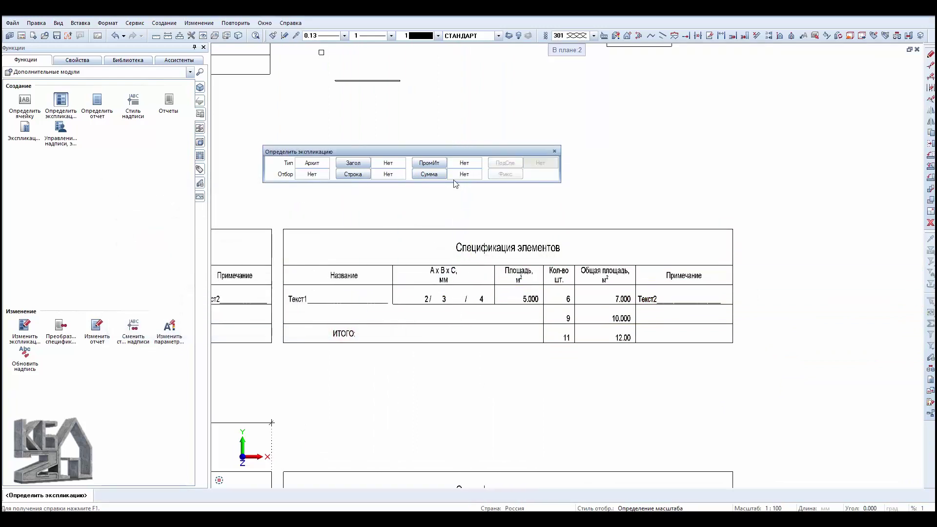
- Reopen the saved specification and change the ИТОГО total cell to three decimals, 12.000
click(25, 326)
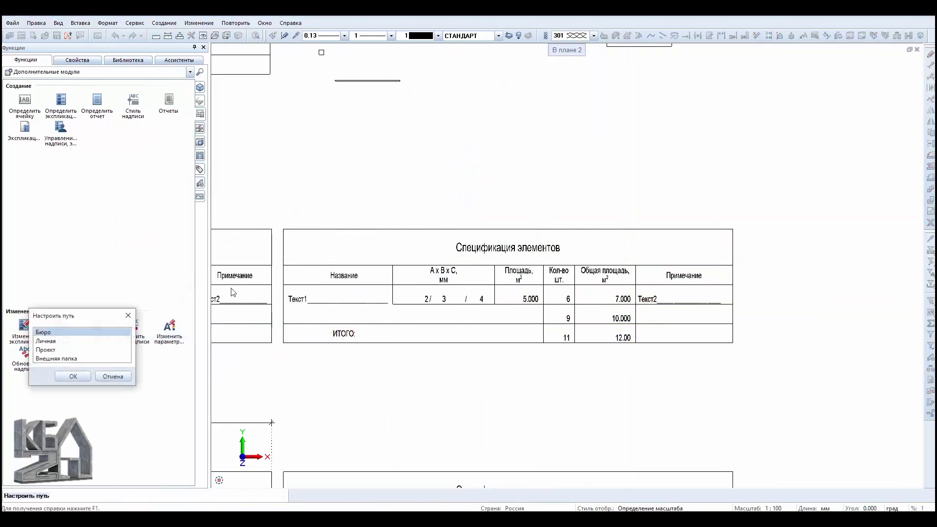
click(75, 377)
click(227, 375)
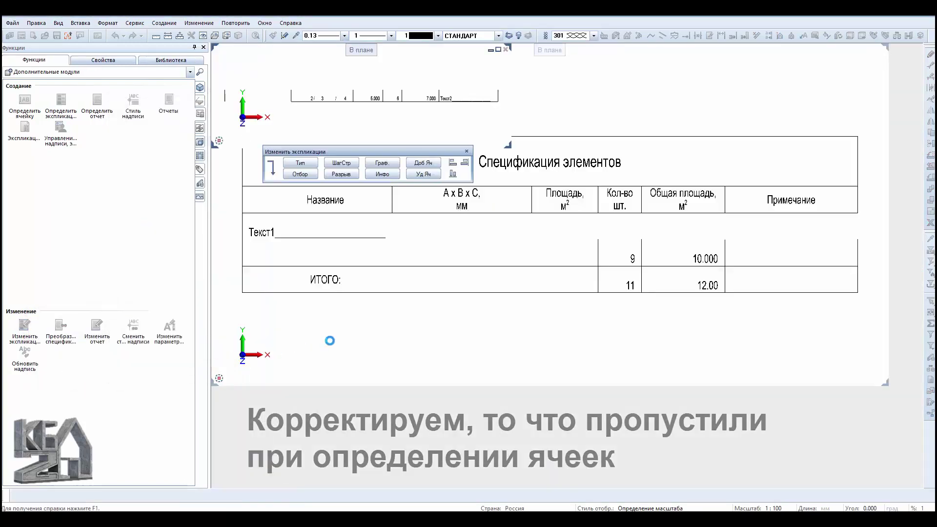
click(382, 174)
click(687, 283)
double_click(157, 340)
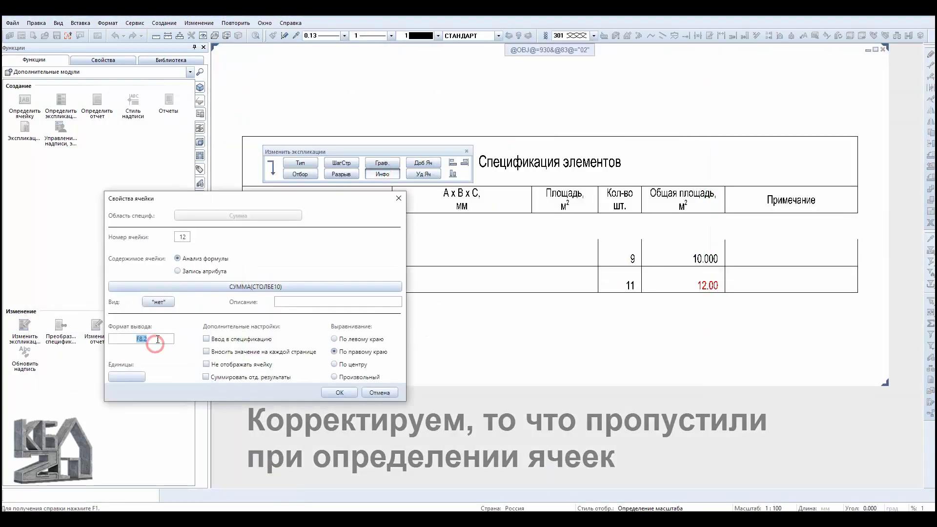
click(332, 392)
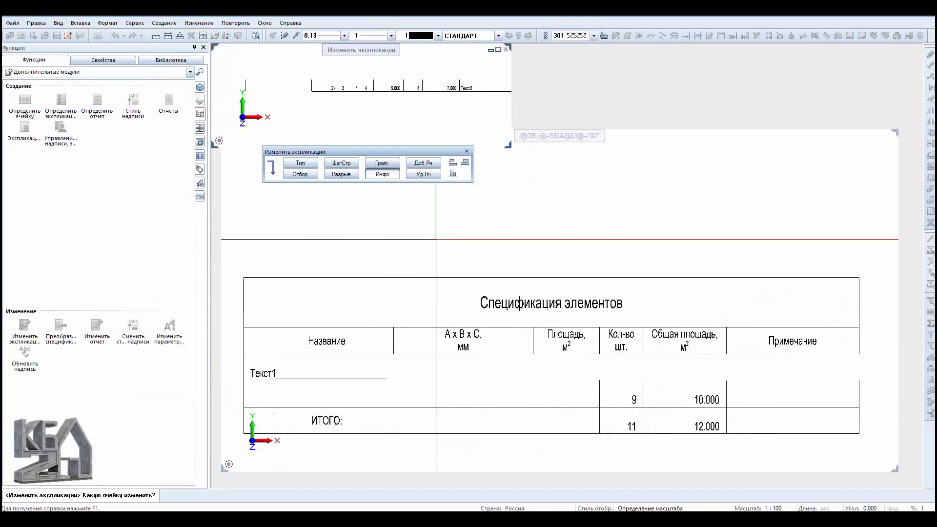
- Choose Сохранить for the edited layout and zoom out over the plan
key(Escape)
click(432, 263)
click(491, 296)
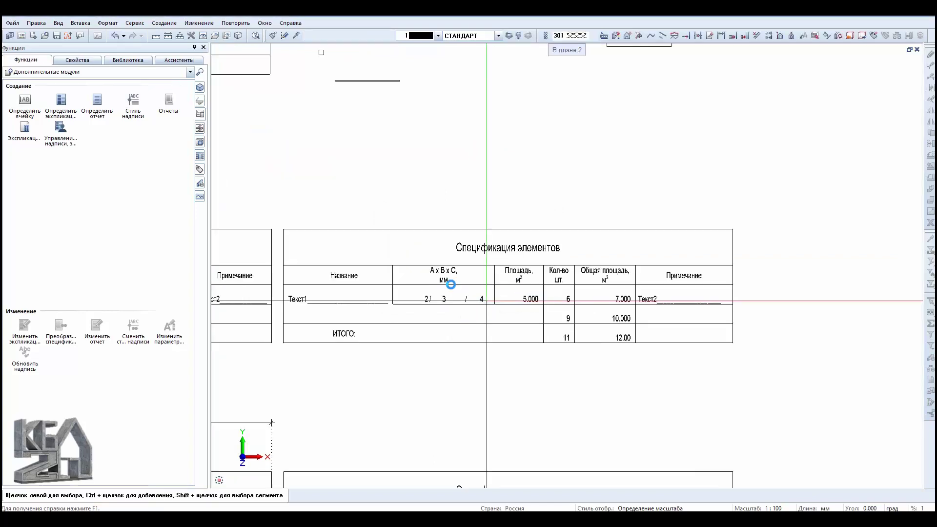
scroll(492, 377, down, 3)
- Create a general timber panel with 1200/18 cross-section and 2500 mm length
scroll(492, 323, up, 2)
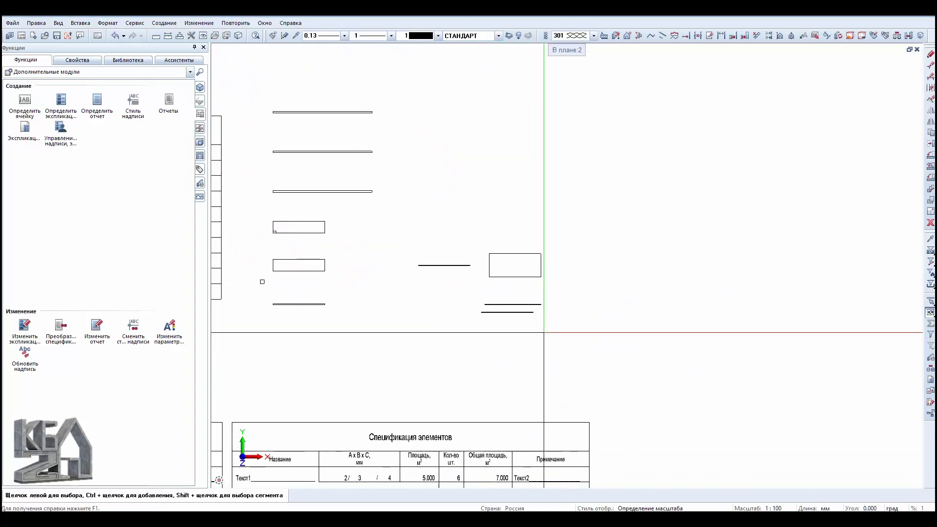
middle_drag(492, 323, 442, 295)
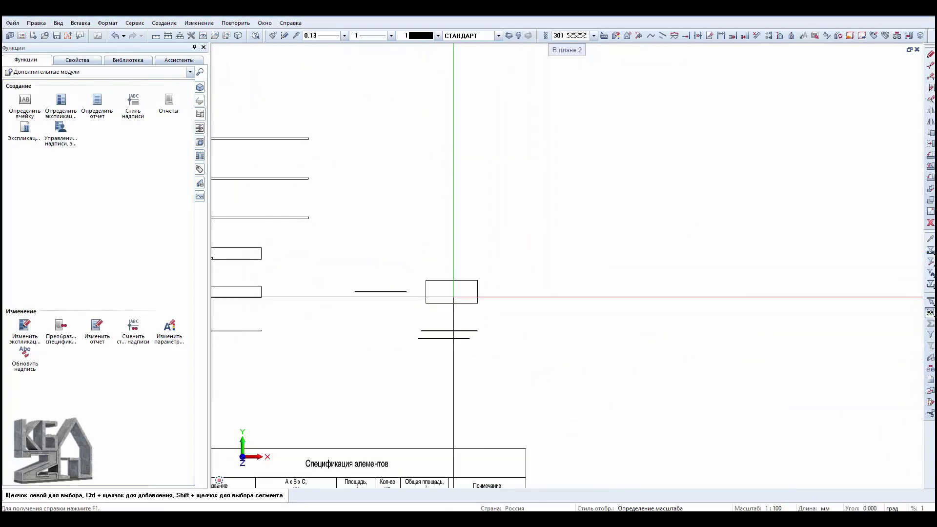
scroll(441, 296, up, 2)
right_click(441, 298)
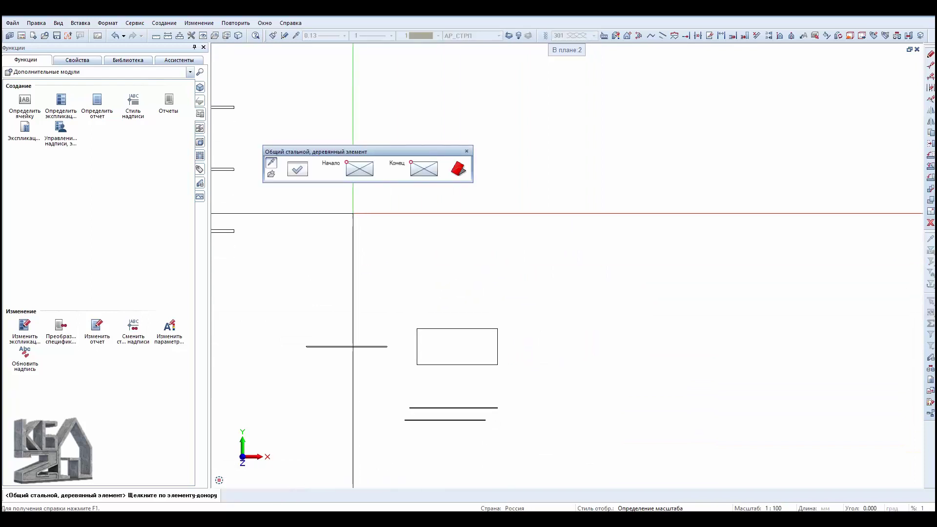
click(306, 177)
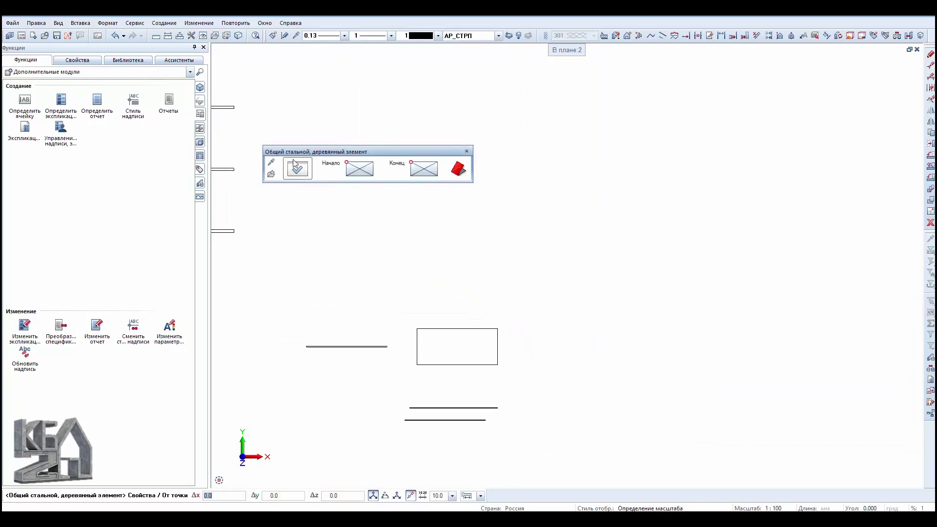
click(295, 165)
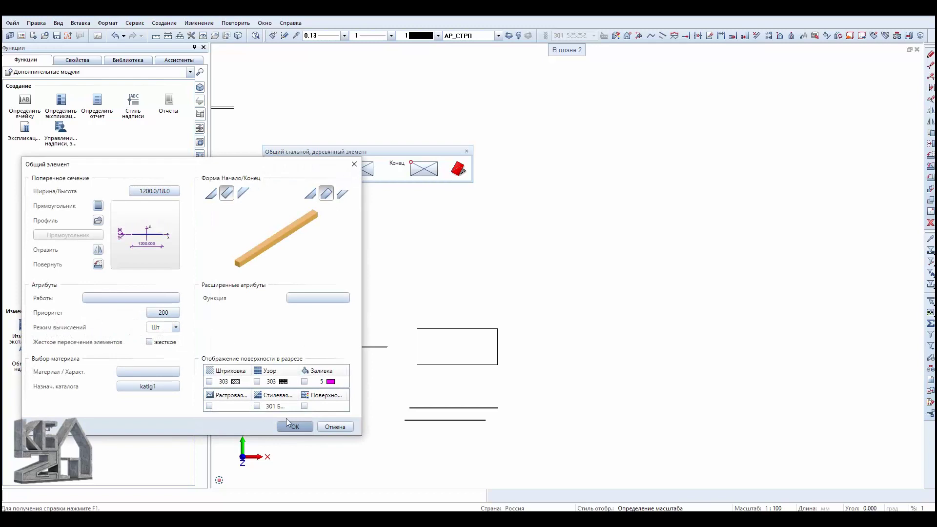
click(292, 426)
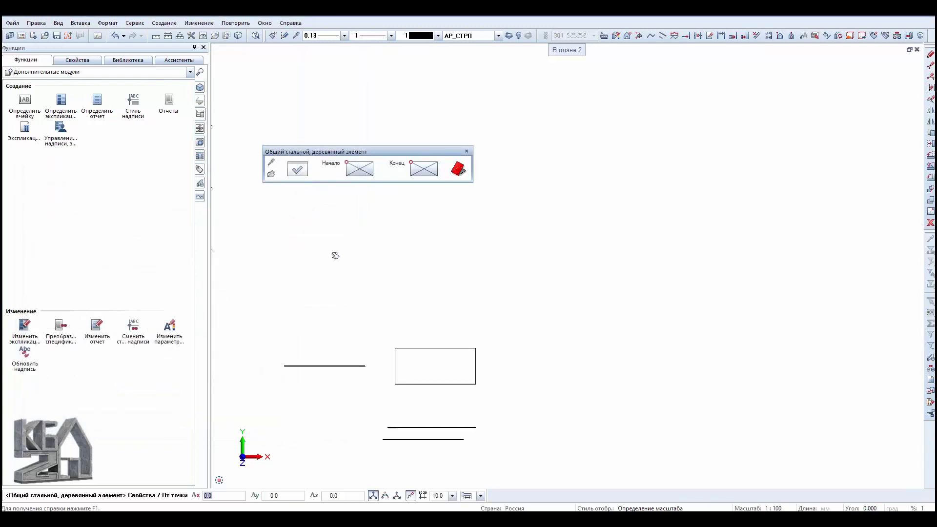
scroll(325, 240, up, 2)
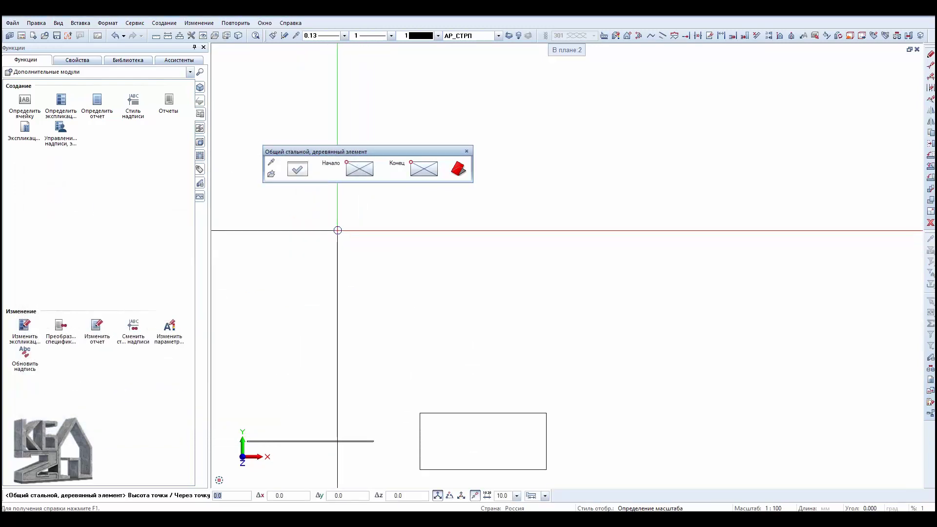
click(336, 240)
mouse_move(423, 259)
middle_down()
mouse_move(404, 301)
mouse_move(418, 309)
middle_up()
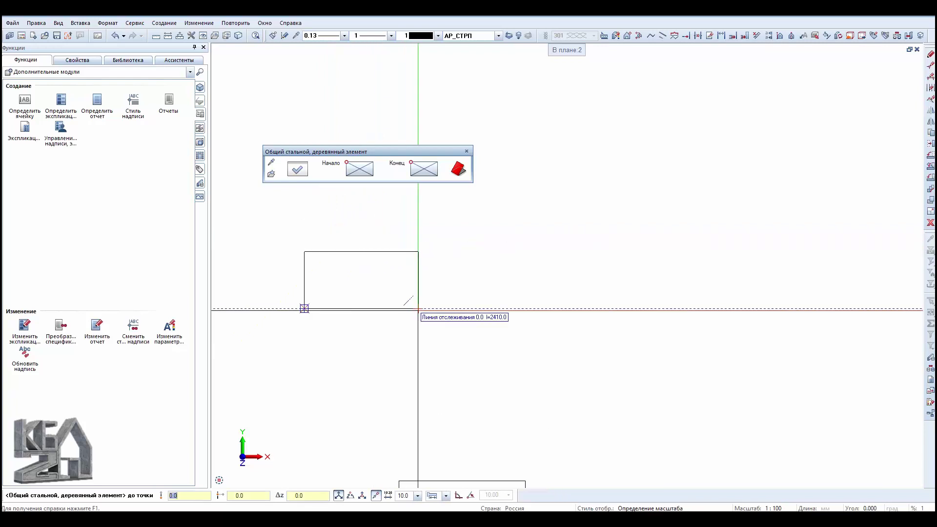
text(2500)
key(Return)
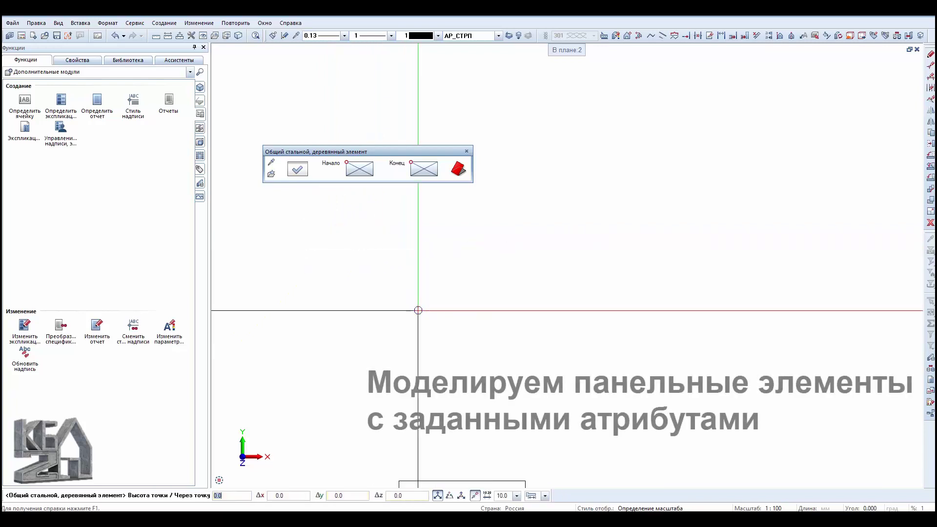
- Create a second 2500 mm panel with an 18.0/1200.0 cross-section
middle_drag(345, 278, 345, 253)
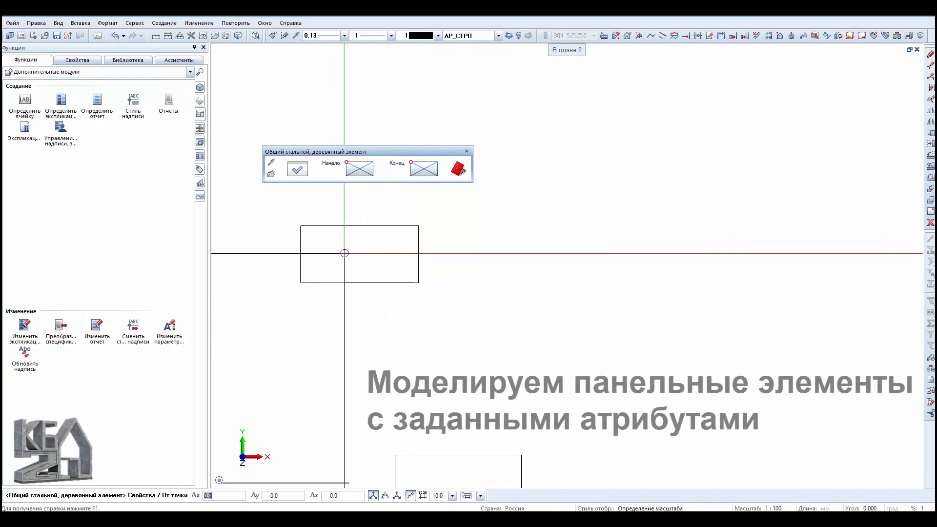
click(298, 169)
click(163, 194)
text(18/1200)
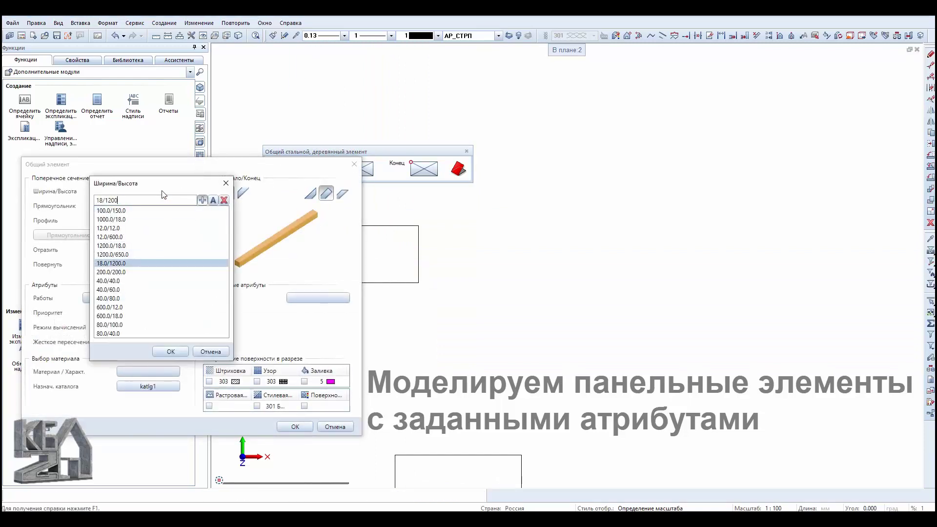
key(Return)
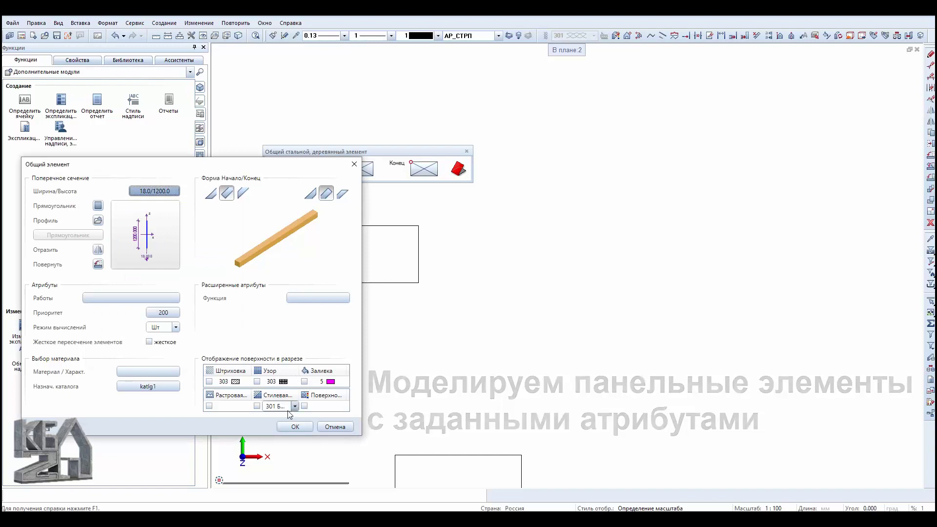
click(295, 427)
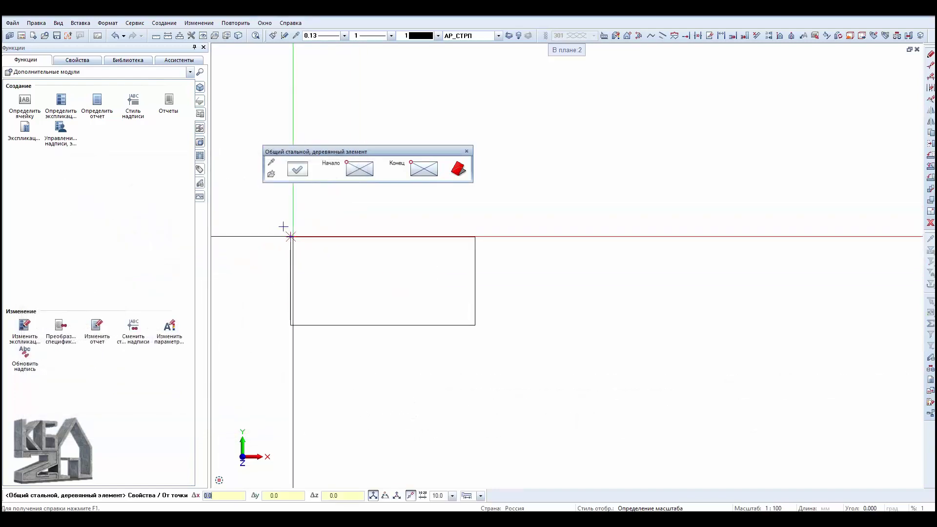
click(290, 237)
text(2500)
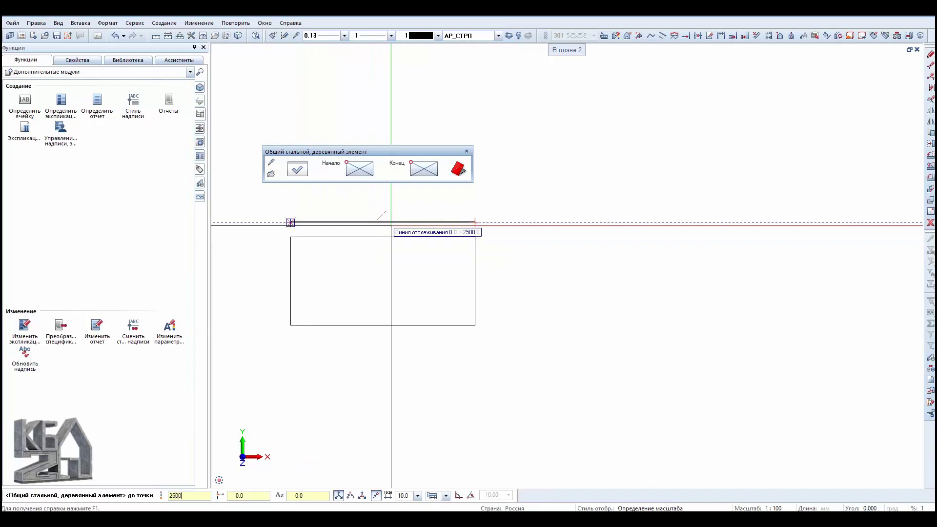
key(Return)
- Window-select and delete the leftover elements around the new panel
key(Escape)
scroll(398, 230, down, 3)
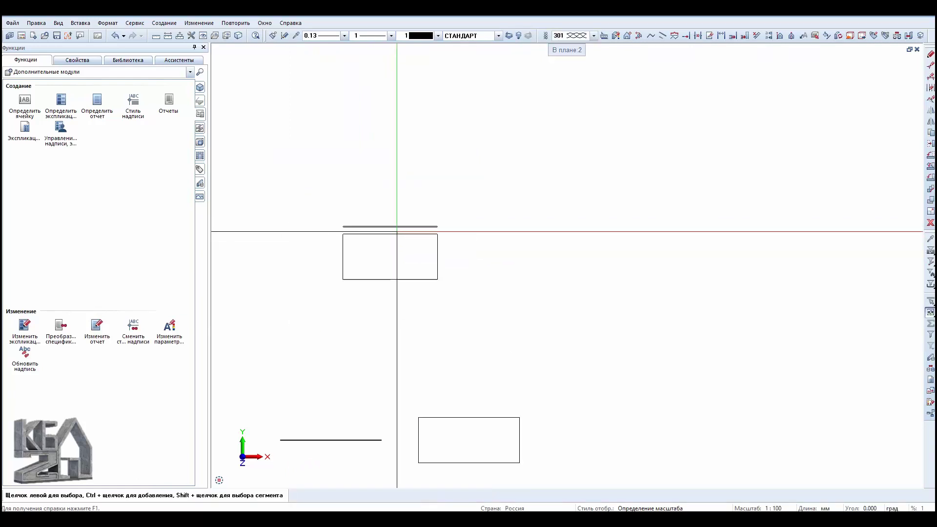
scroll(397, 230, down, 1)
drag(314, 199, 619, 399)
key(Delete)
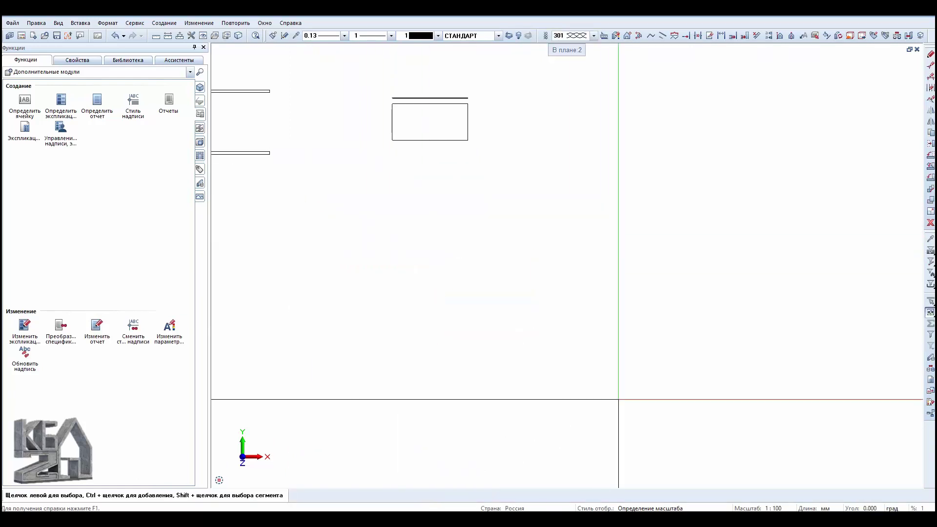
- Show the panels in isometric view and dimension the panel 2500 by 1200
scroll(430, 298, up, 3)
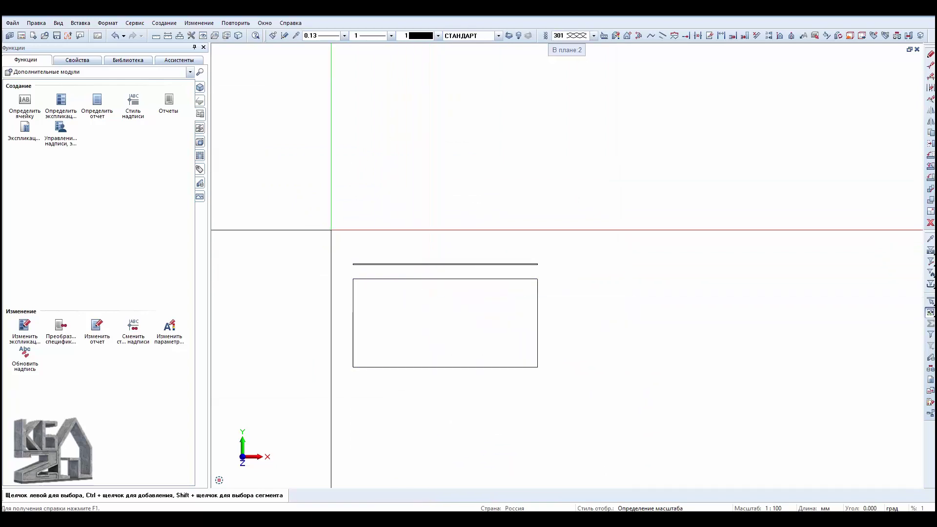
drag(339, 259, 586, 415)
key(KP_1)
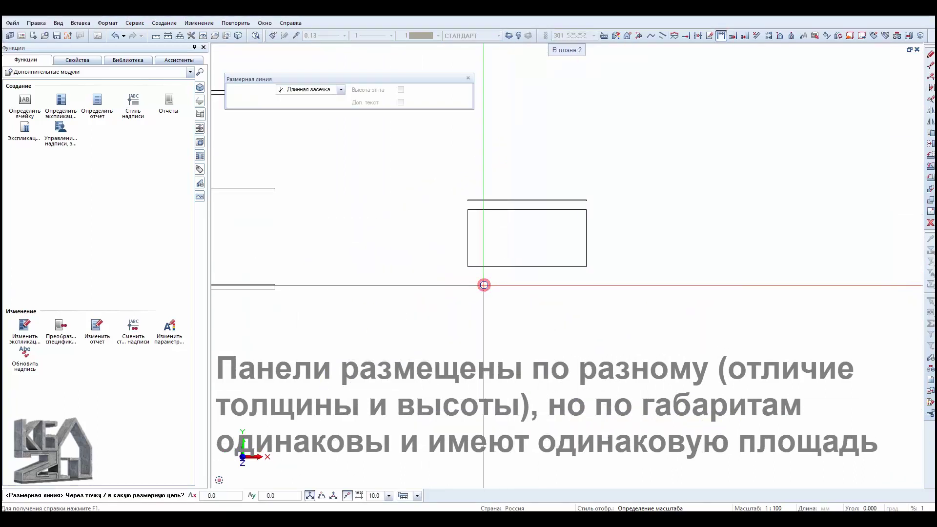
click(468, 267)
click(576, 259)
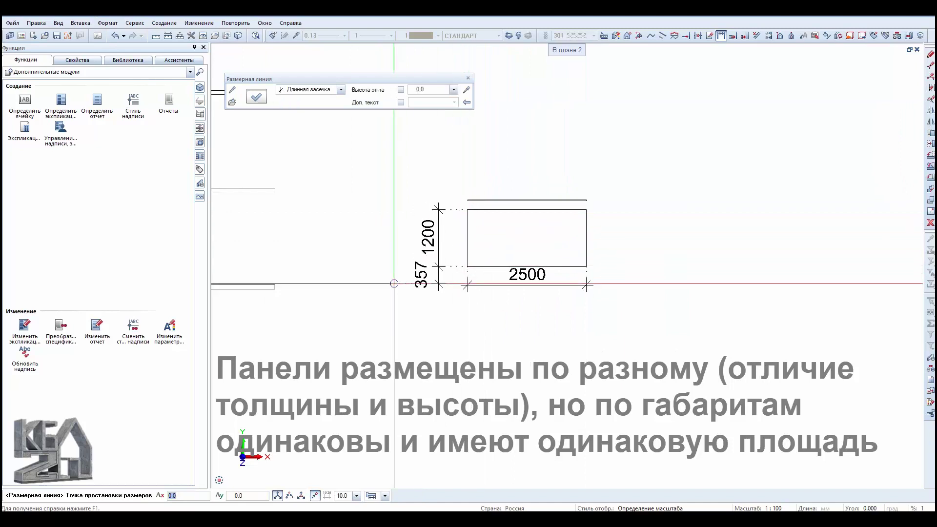
scroll(497, 284, up, 5)
key(Escape)
scroll(445, 216, down, 3)
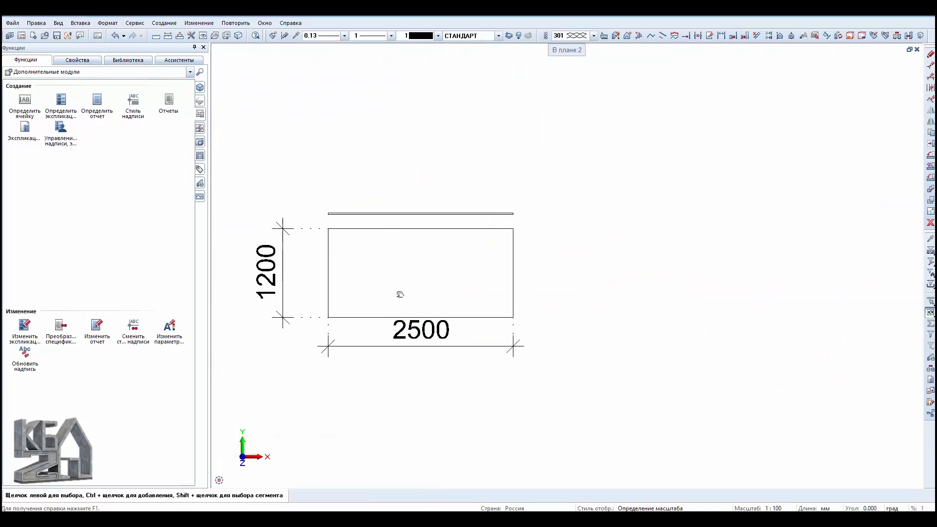
- Place the Бюро > 8 КБ2А > 9 Спецификация_Общ.ст.дер.эл._Площ table beside the panels
click(24, 127)
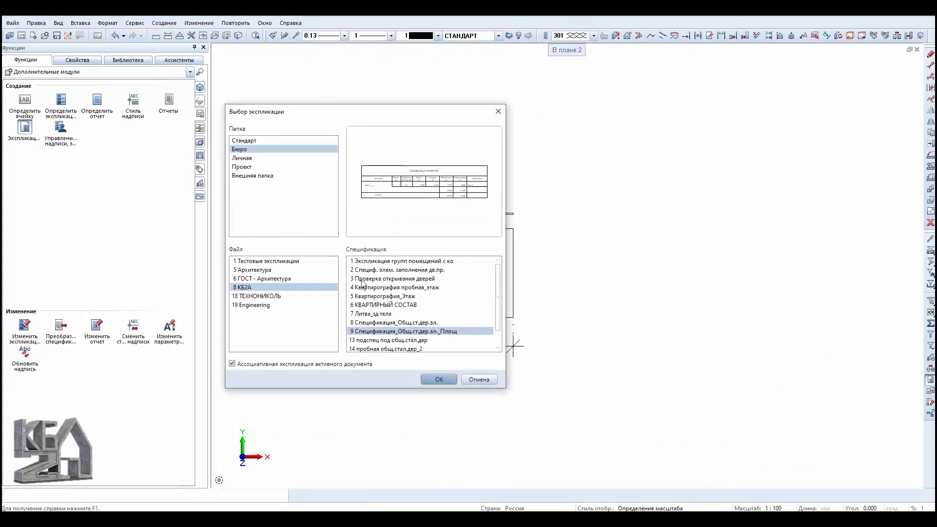
click(257, 278)
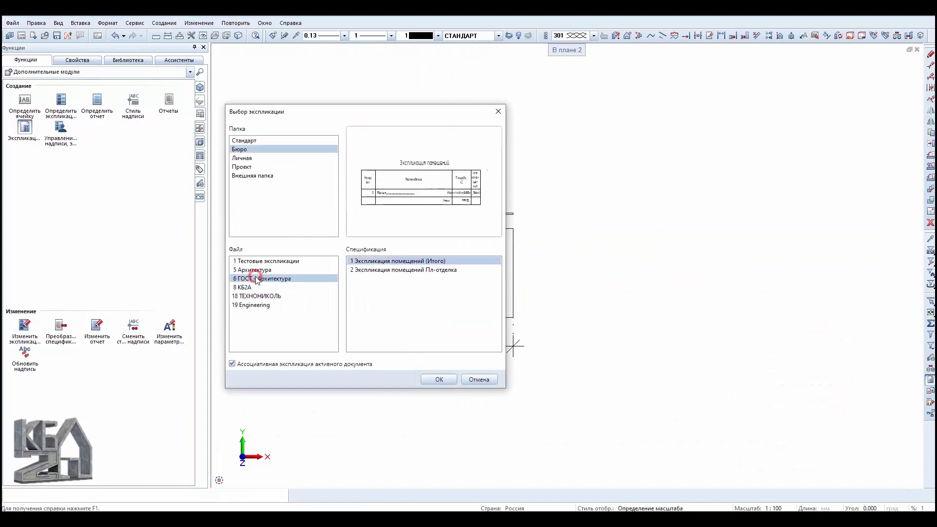
click(246, 150)
click(438, 379)
scroll(443, 342, down, 5)
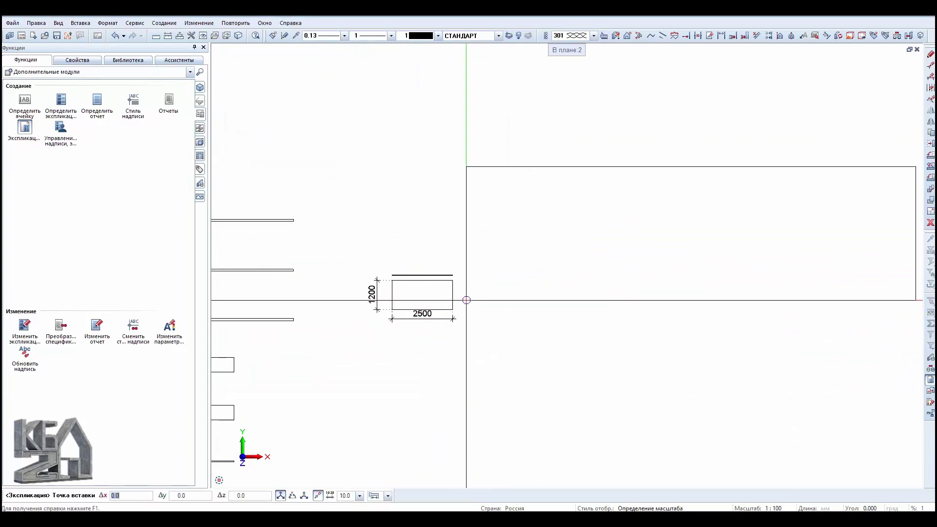
click(444, 336)
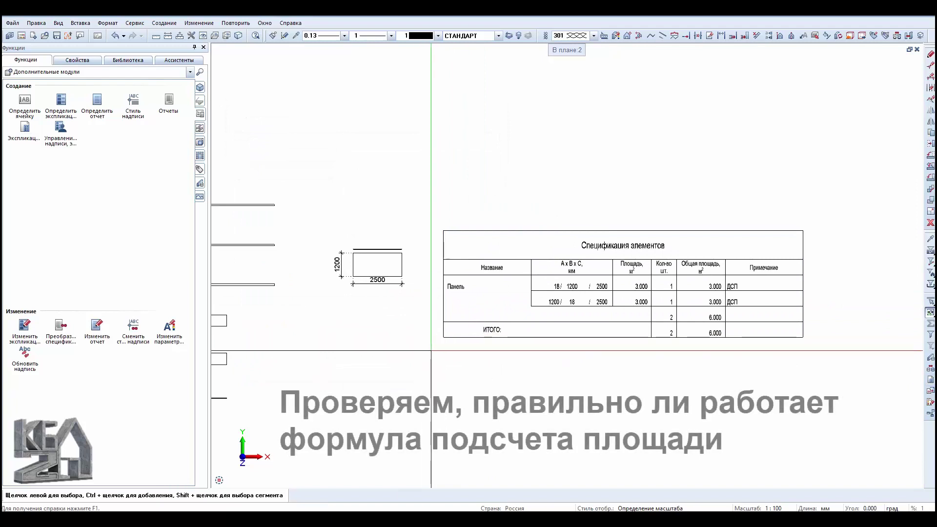
scroll(589, 318, up, 2)
middle_drag(589, 319, 674, 283)
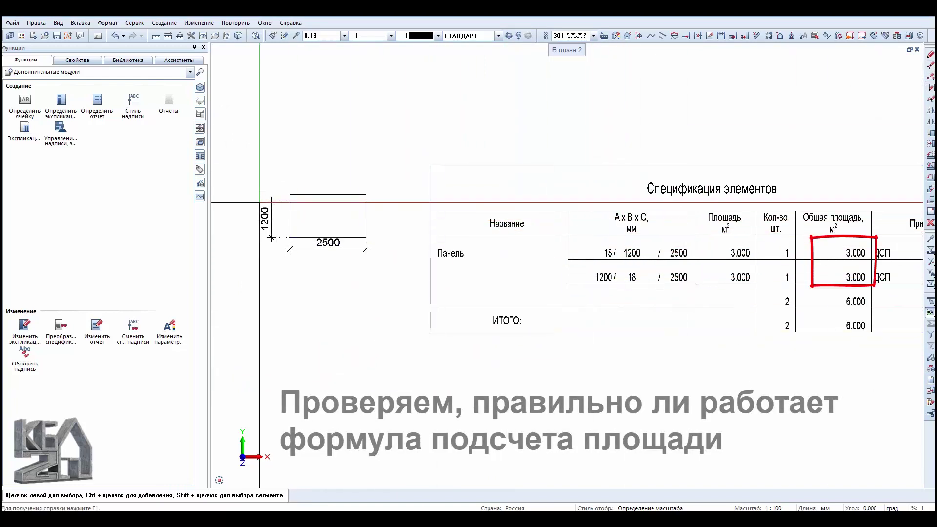
- Copy the 2500×1200 panel below the original and stretch the copy to 3000 length
click(290, 215)
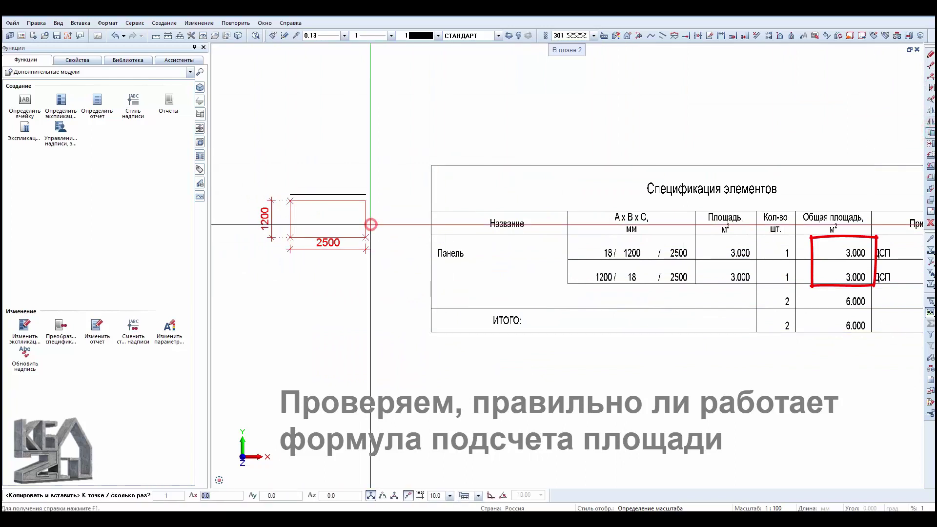
ctrl+drag(370, 224, 387, 323)
key(Escape)
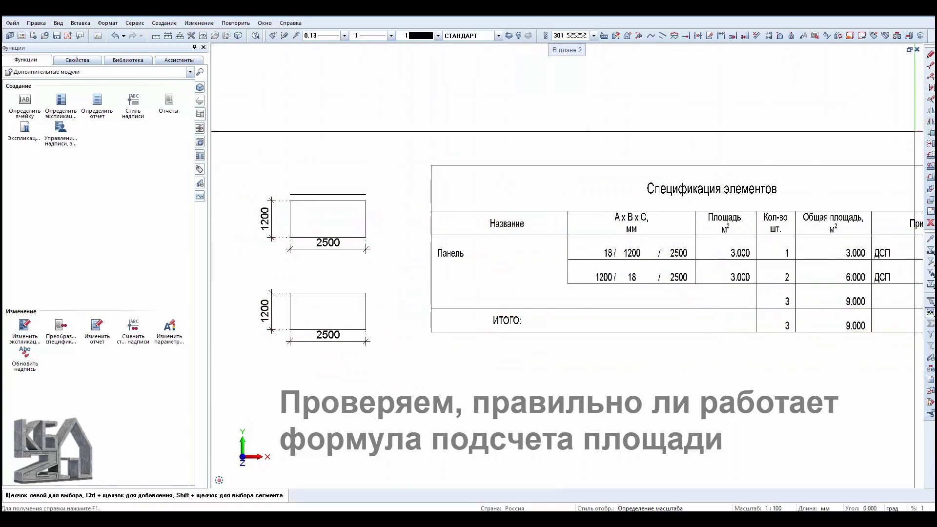
click(931, 65)
drag(361, 283, 379, 349)
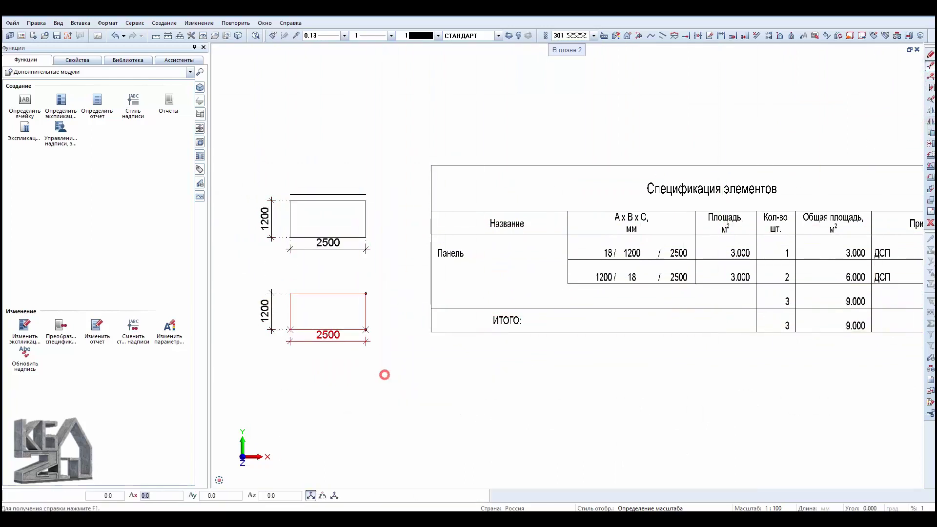
key(Return)
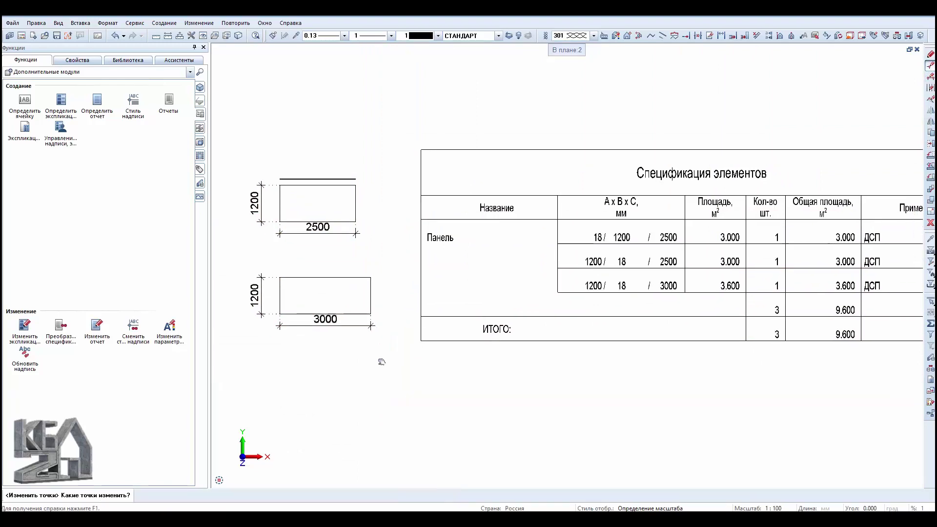
key(Escape)
right_click(326, 272)
click(379, 439)
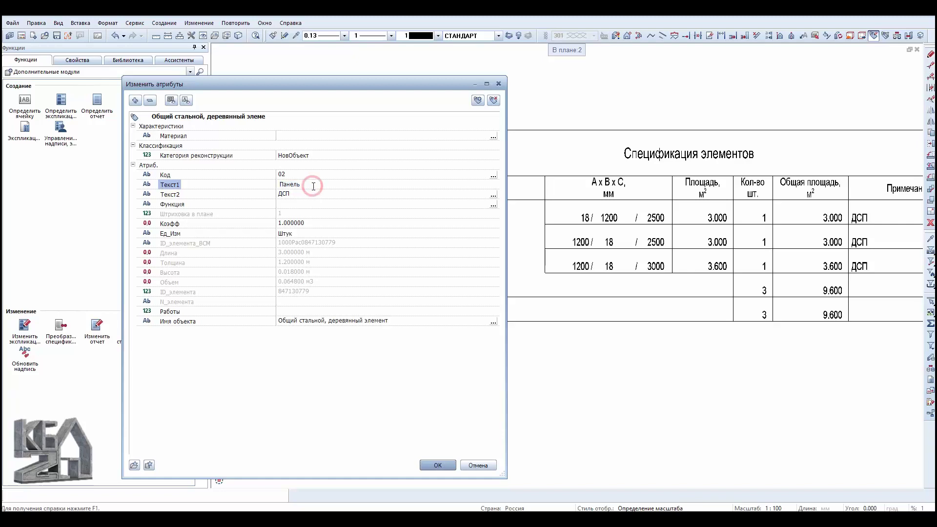
- Confirm the new panel label attributes and copy the 3000 panel below the original
click(437, 465)
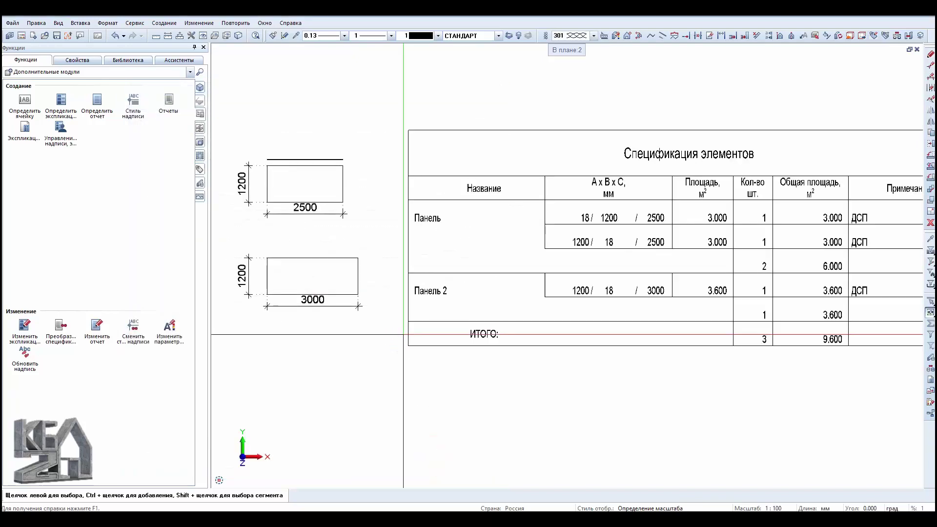
click(302, 193)
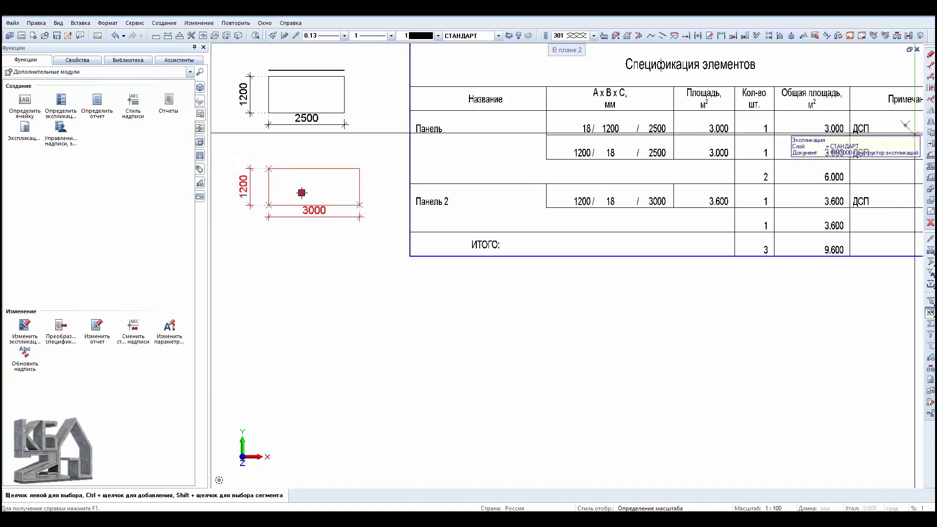
ctrl+drag(360, 205, 360, 303)
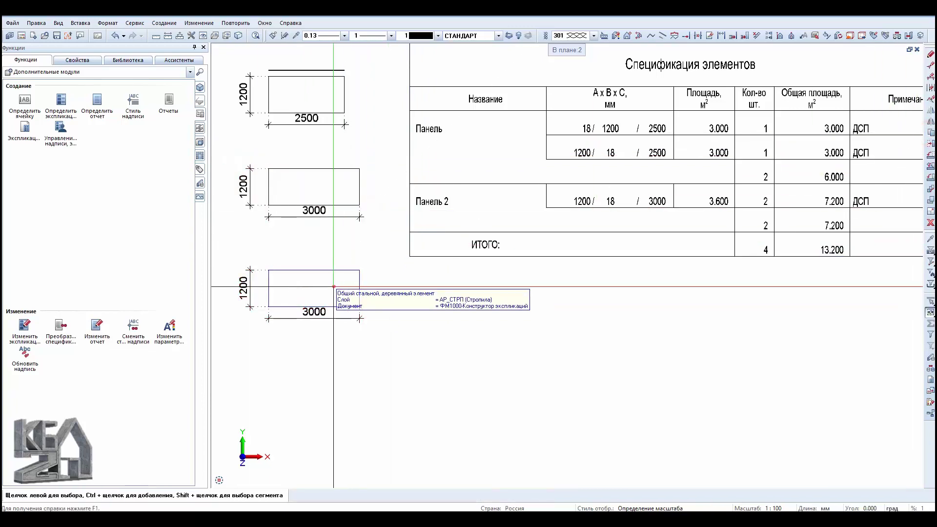
- Give the copied panel a 1200/12 cross-section size
double_click(337, 285)
click(154, 191)
text(1200/)
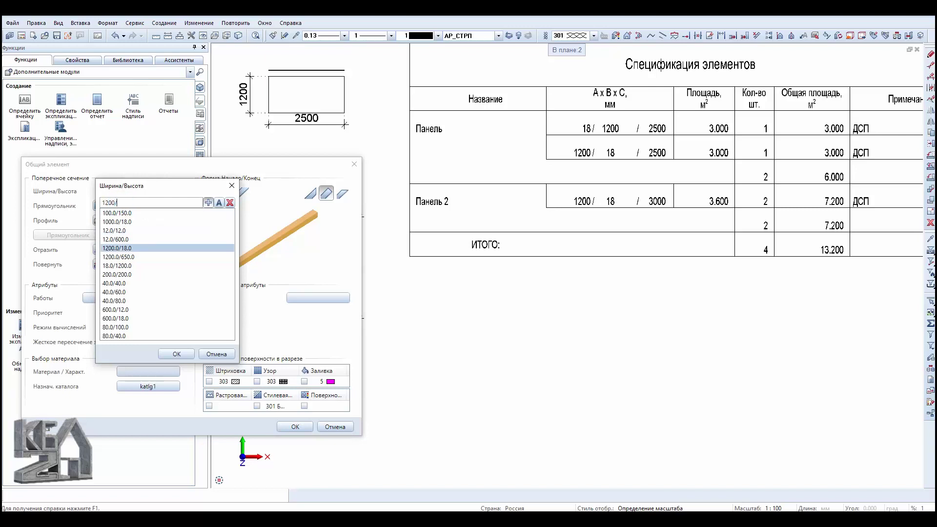
key(Return)
click(295, 427)
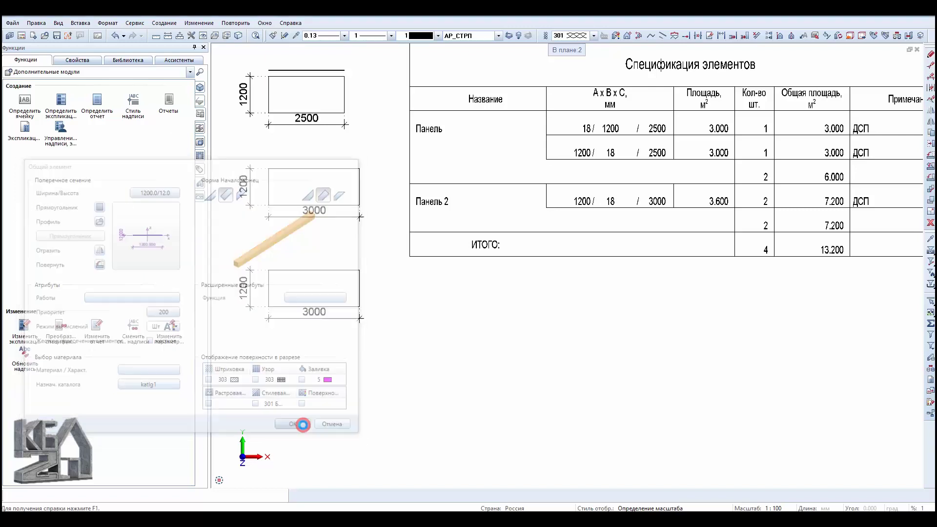
- Turn on thick line display so the table shows its real line weights
scroll(592, 218, down, 2)
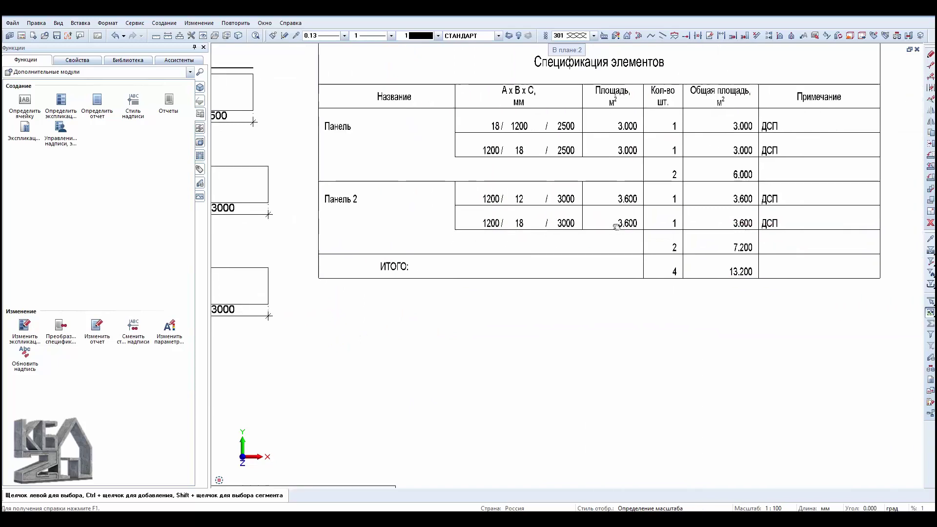
scroll(576, 244, down, 1)
scroll(561, 274, down, 1)
scroll(548, 294, down, 1)
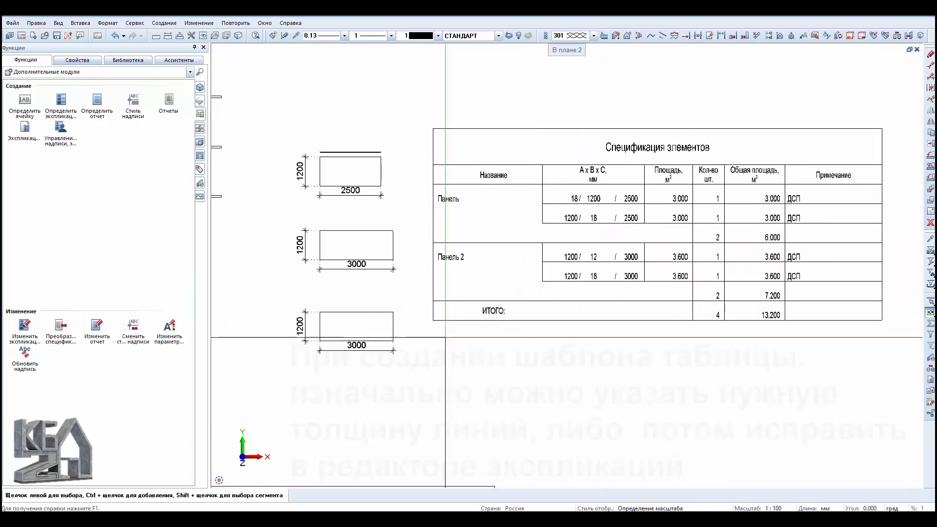
middle_drag(549, 294, 494, 310)
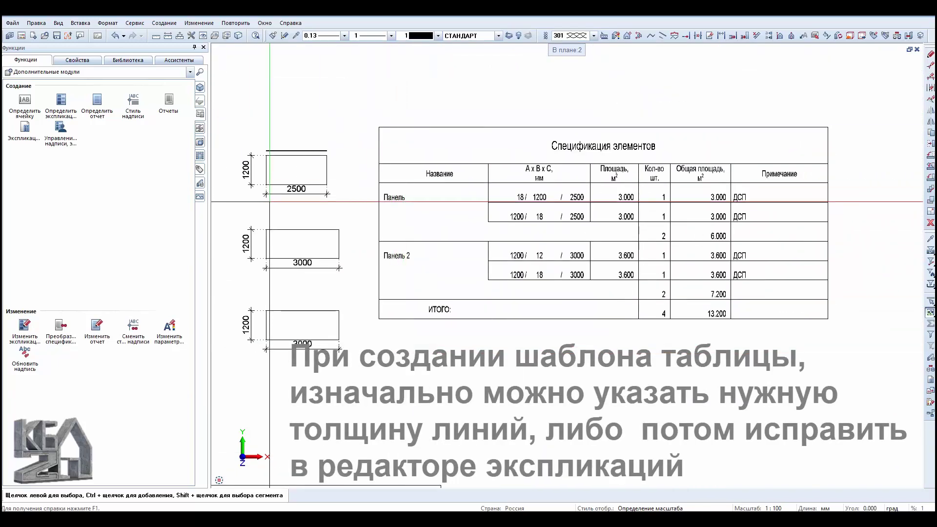
click(203, 36)
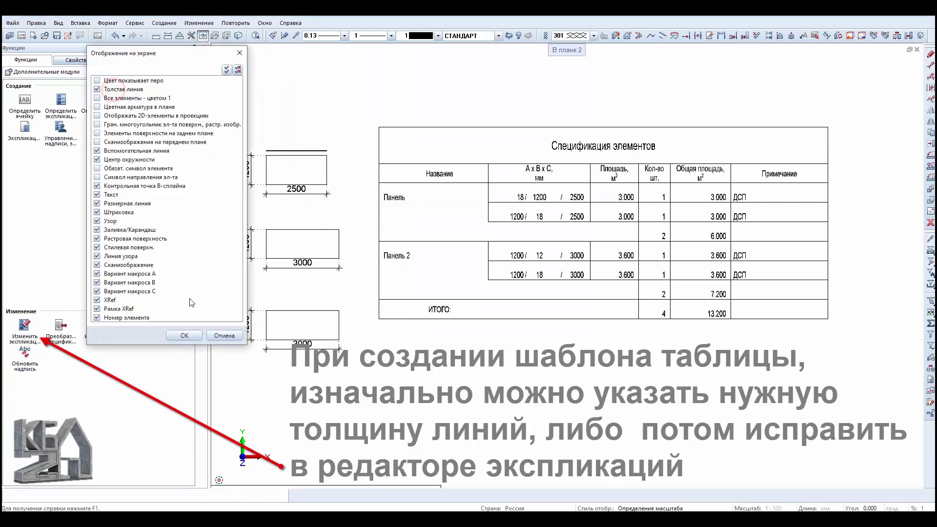
click(185, 335)
- Open the attributes of the timber member coded 01
scroll(527, 322, up, 2)
scroll(528, 322, up, 2)
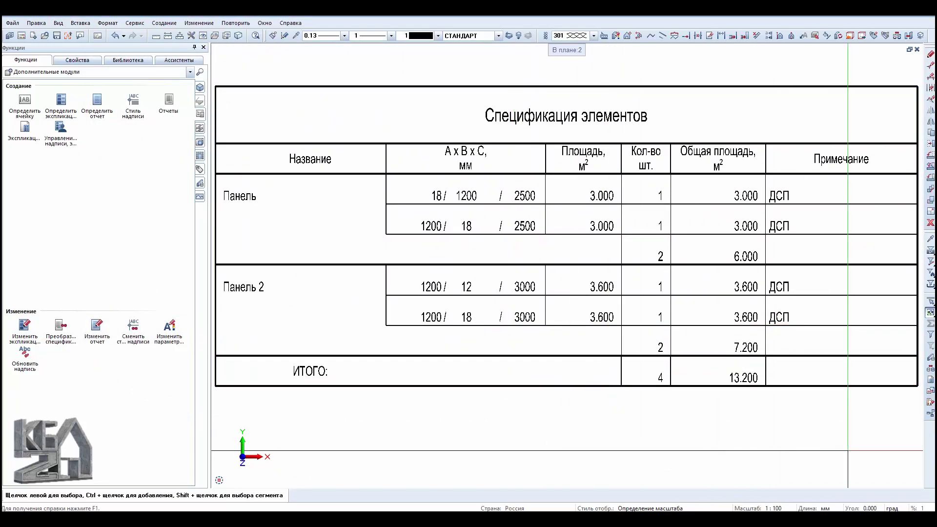
scroll(627, 342, down, 5)
scroll(488, 293, down, 2)
scroll(402, 223, up, 1)
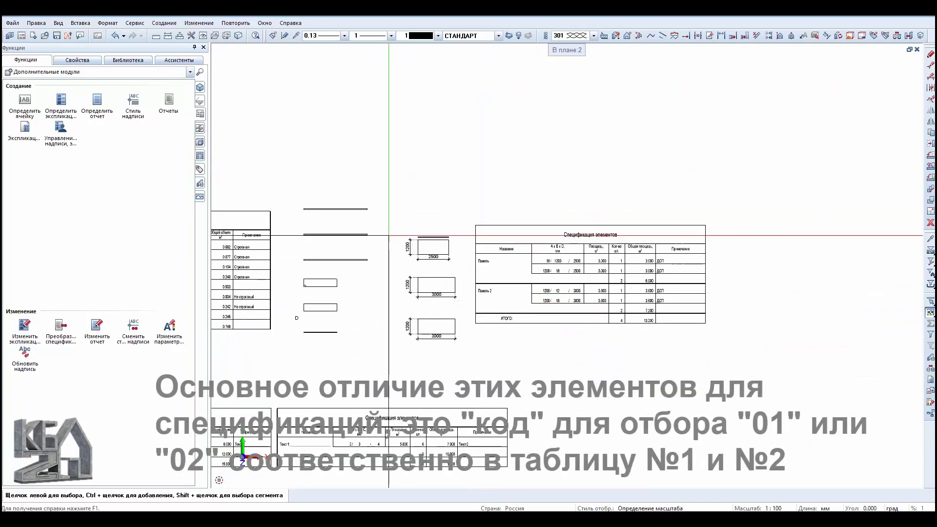
scroll(380, 284, up, 2)
right_click(367, 223)
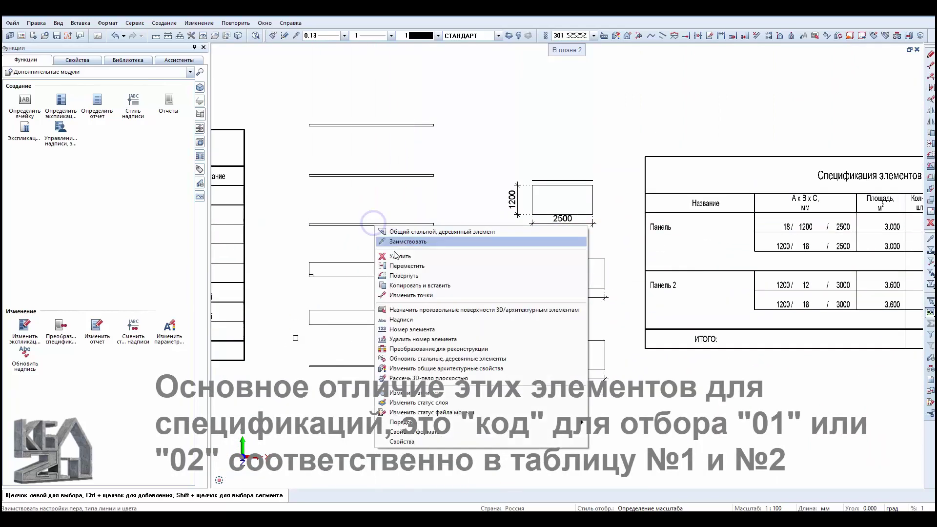
click(428, 396)
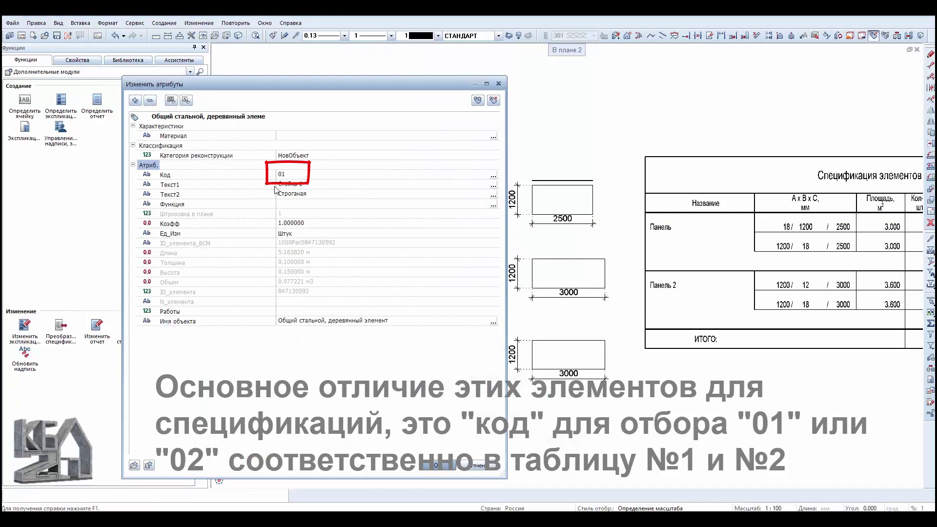
- Close the timber member's attributes and inspect the top 2500 panel's attributes
click(436, 465)
right_click(550, 187)
click(610, 374)
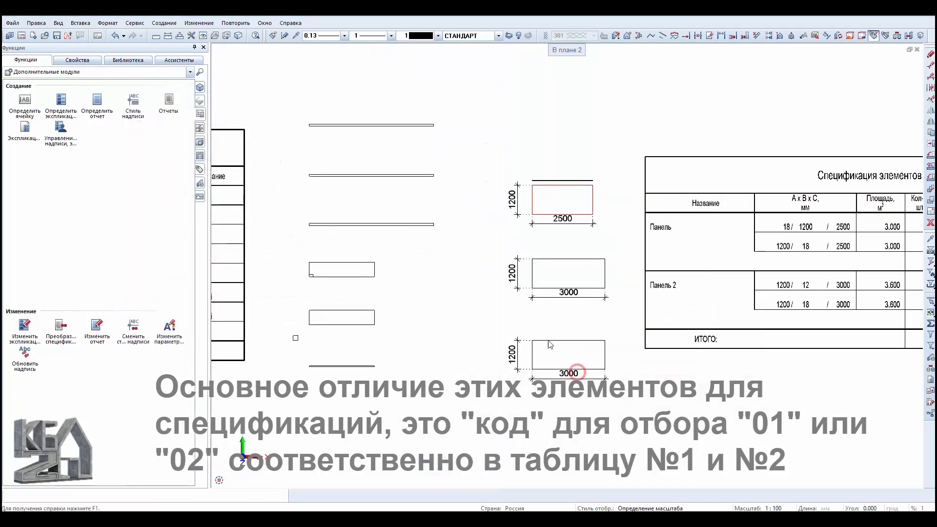
click(436, 465)
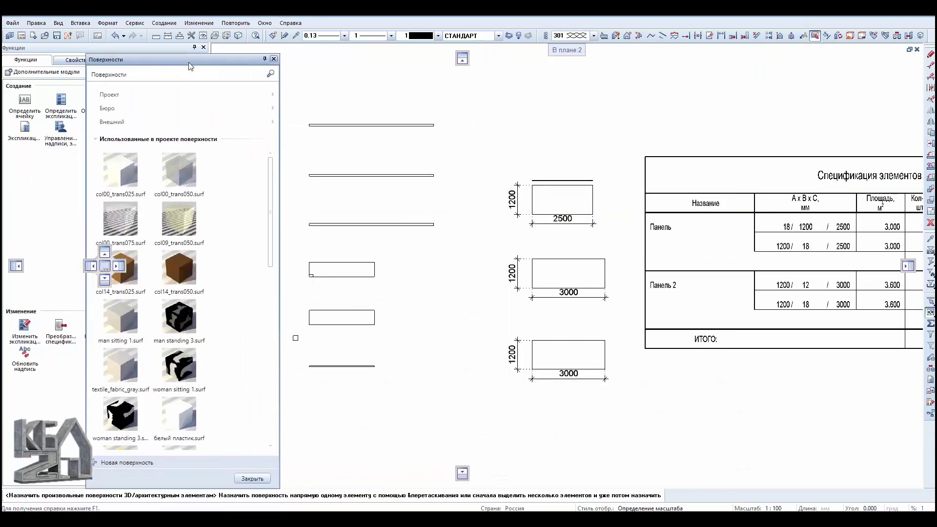
- Apply Particle_Board from design > 30летИзд_Материалы > Дерев_фасады to the top element
click(166, 112)
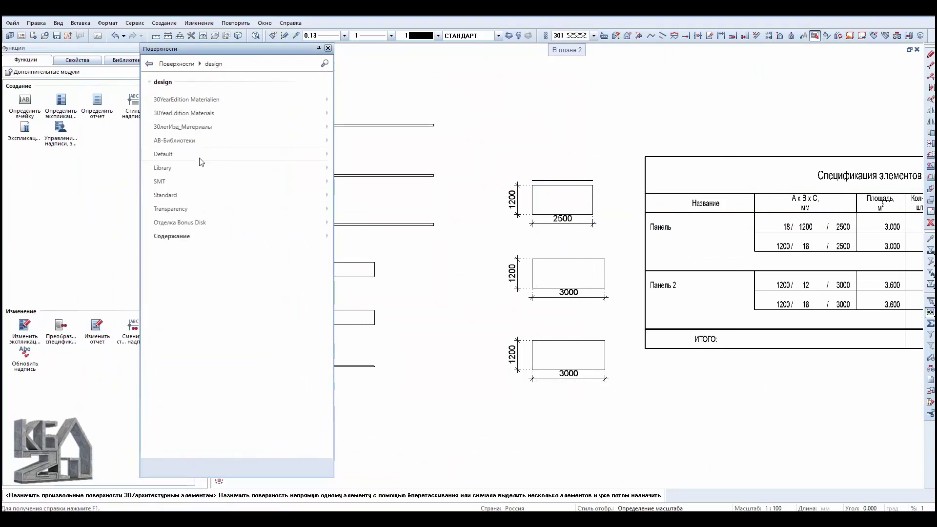
click(201, 127)
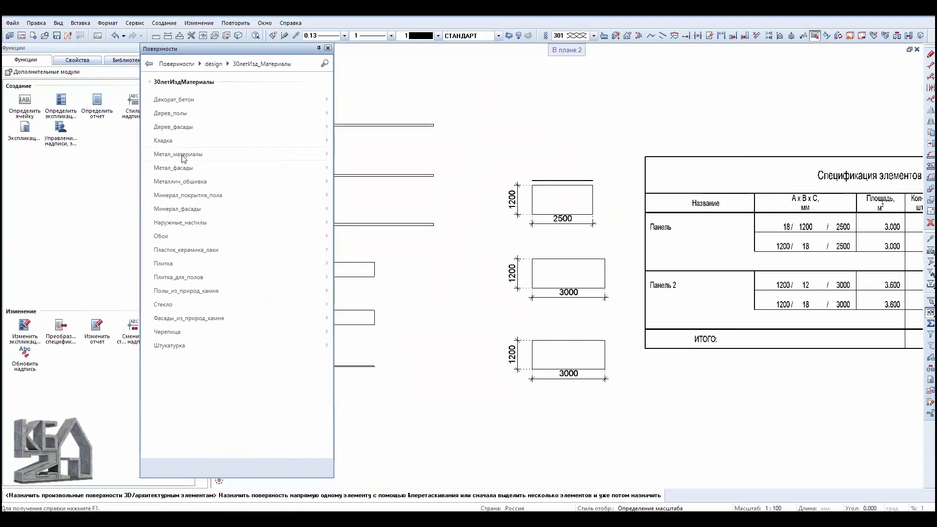
click(177, 127)
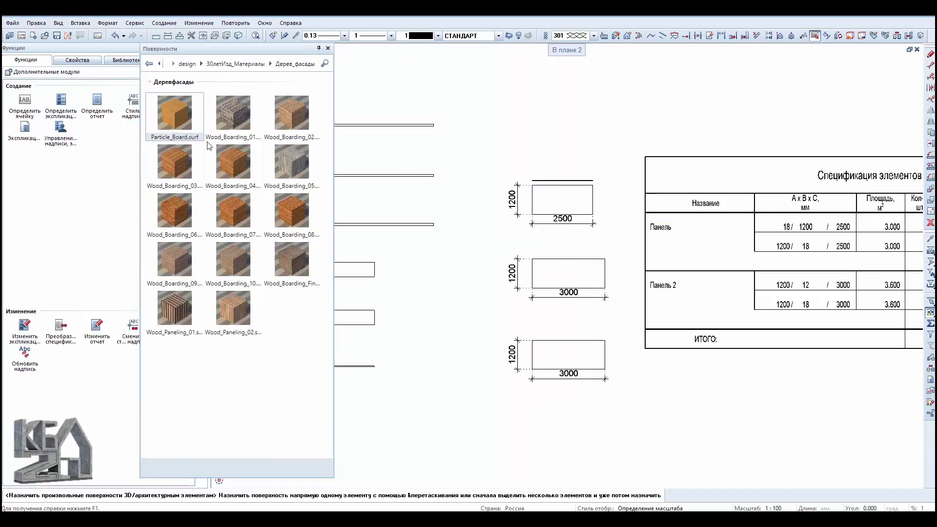
drag(569, 199, 552, 186)
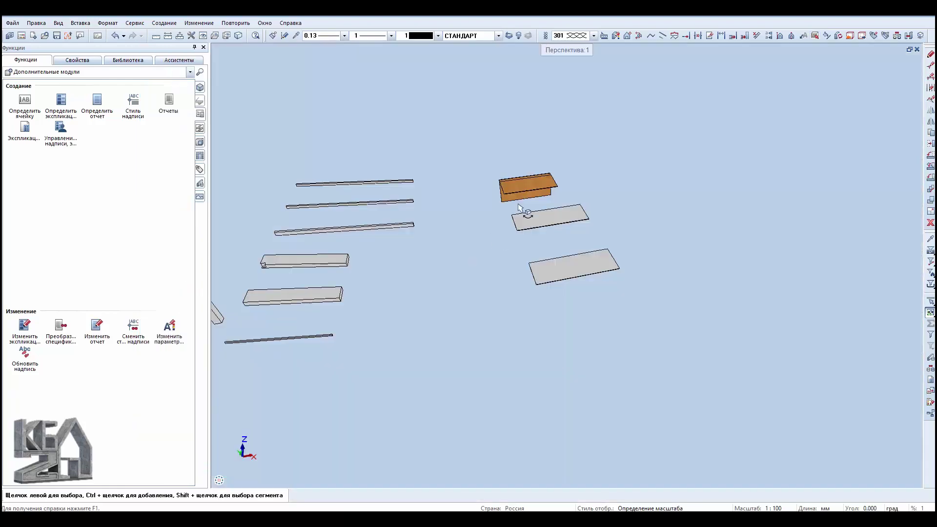
- Change the top 2500 panel's Текст2 note from ДСП to OSB
mouse_move(519, 207)
shift+middle_down()
mouse_move(635, 208)
mouse_move(393, 209)
shift+middle_up()
key(ctrl+Tab)
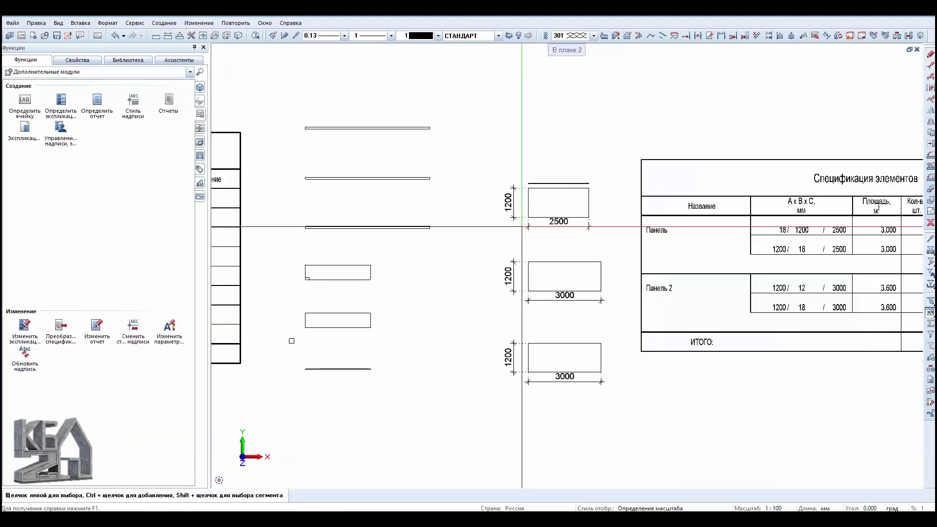
right_click(514, 213)
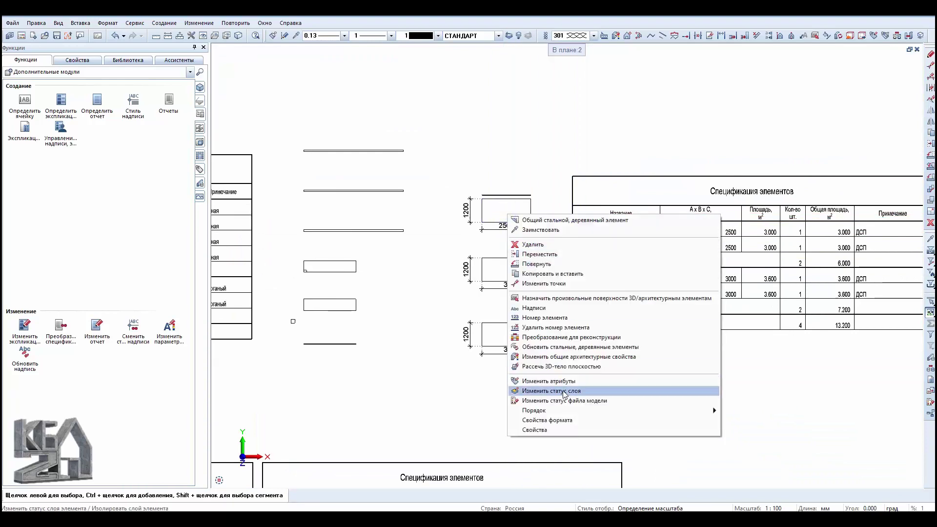
click(585, 387)
right_click(514, 213)
click(560, 381)
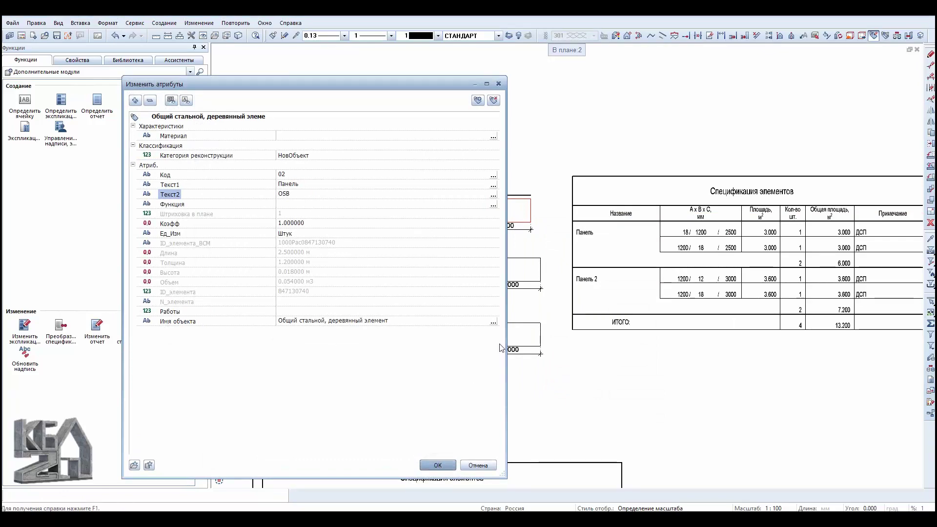
click(438, 465)
- Open the attributes of the other 2500 panel
middle_drag(515, 289, 418, 288)
right_click(416, 201)
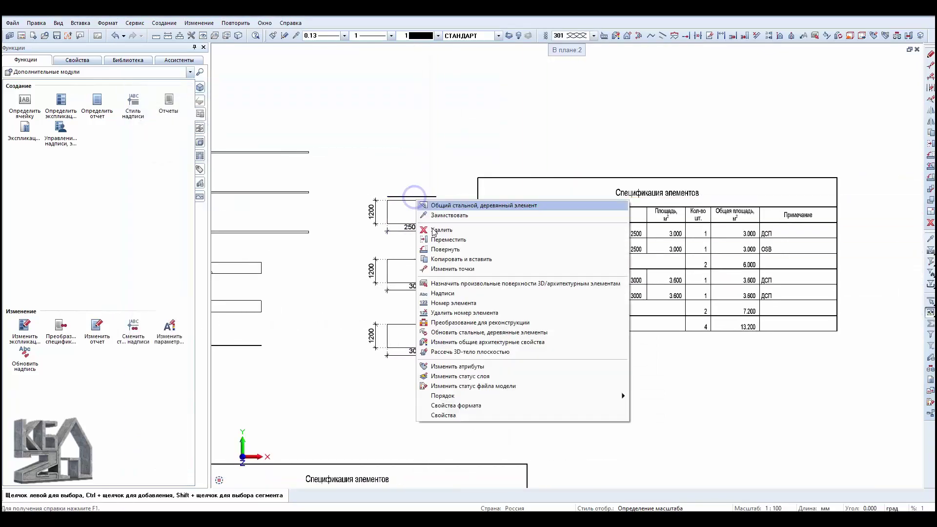
click(464, 367)
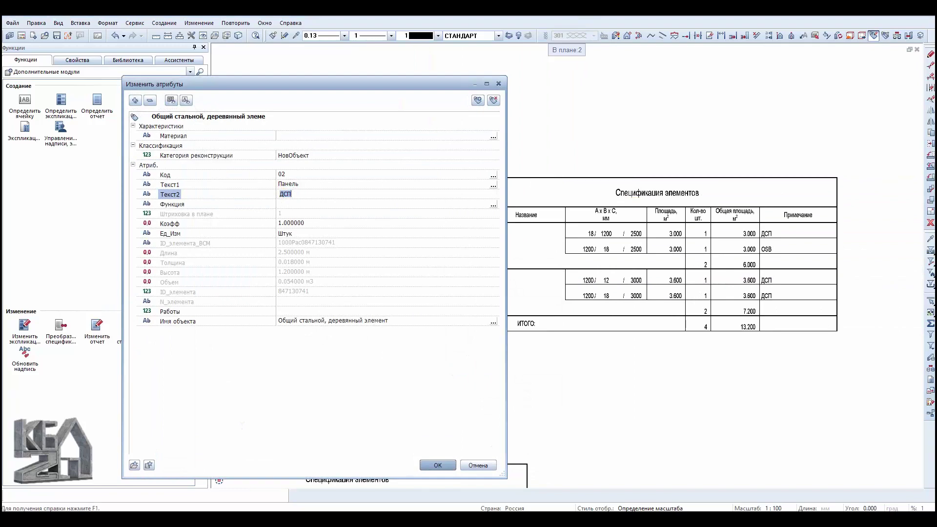
- Confirm OSB for the second panel and select the short horizontal line
click(438, 465)
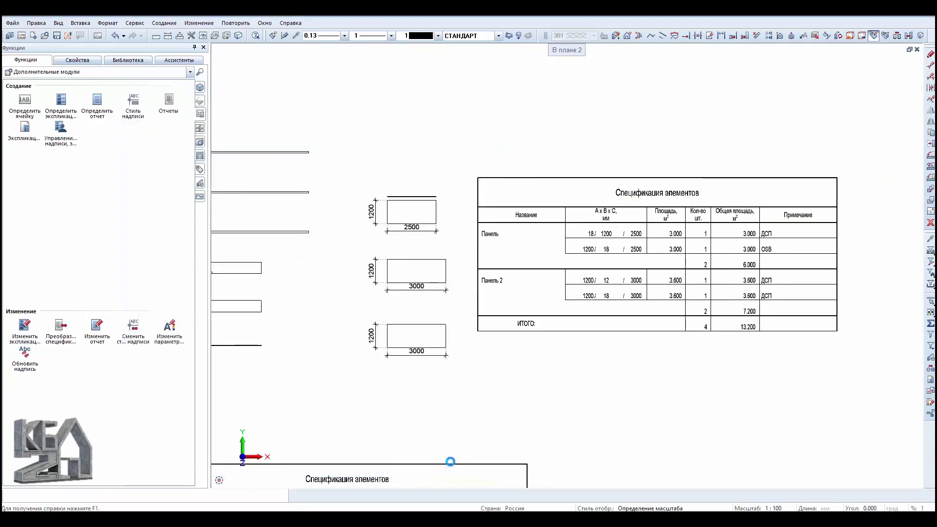
middle_drag(446, 218, 318, 200)
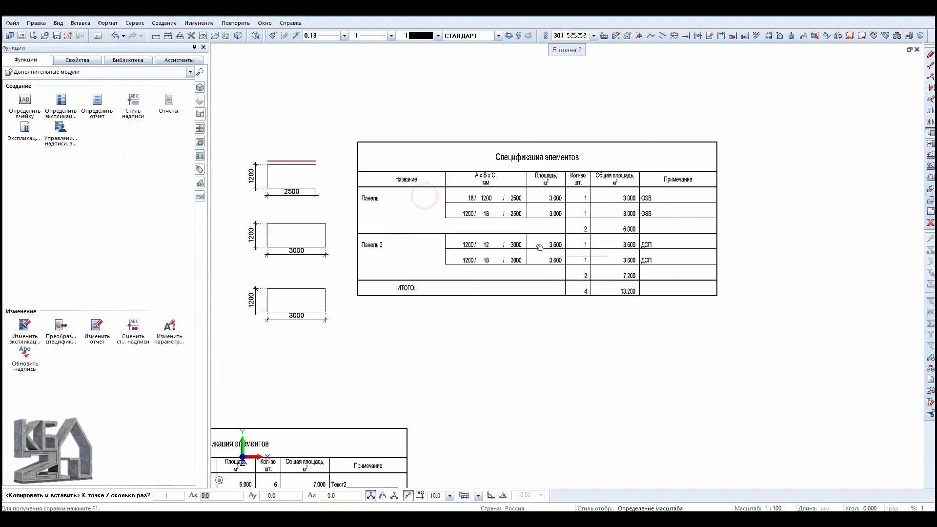
scroll(571, 251, up, 3)
click(561, 251)
scroll(539, 262, up, 2)
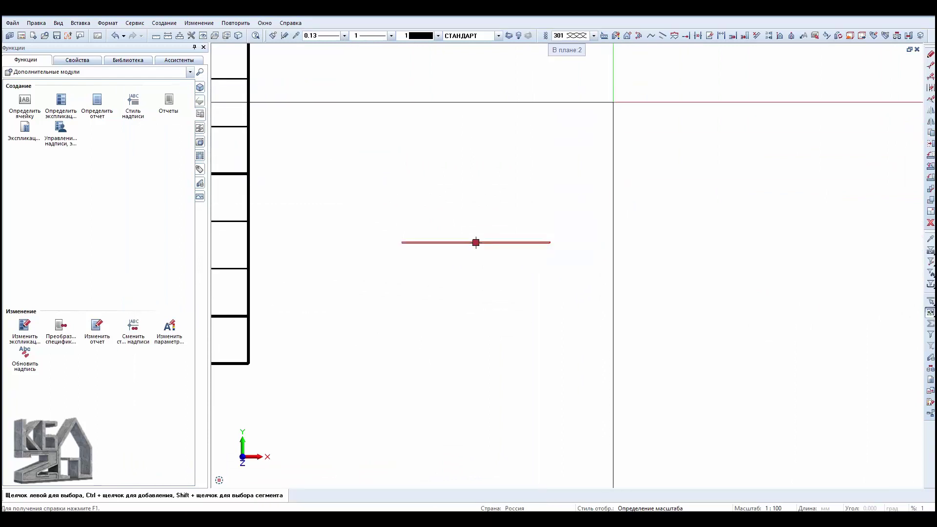
click(475, 243)
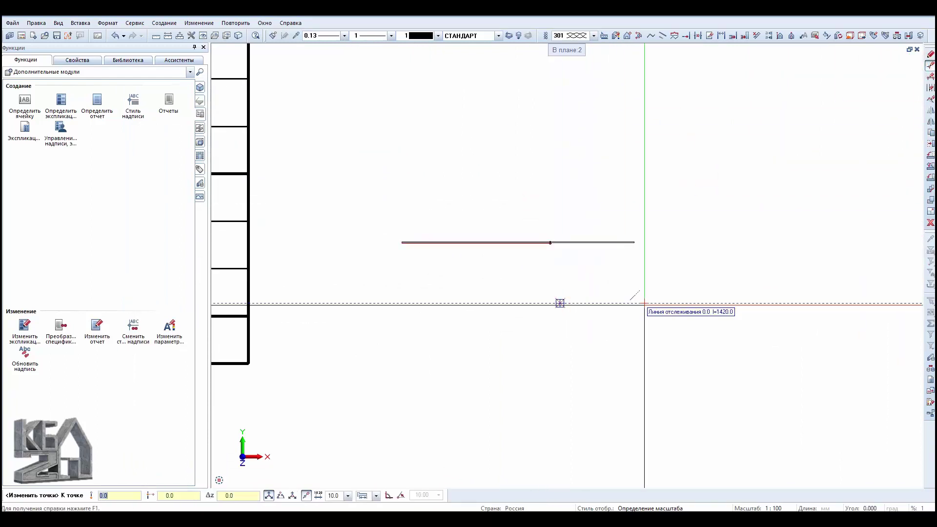
key(Escape)
scroll(559, 303, down, 2)
click(554, 214)
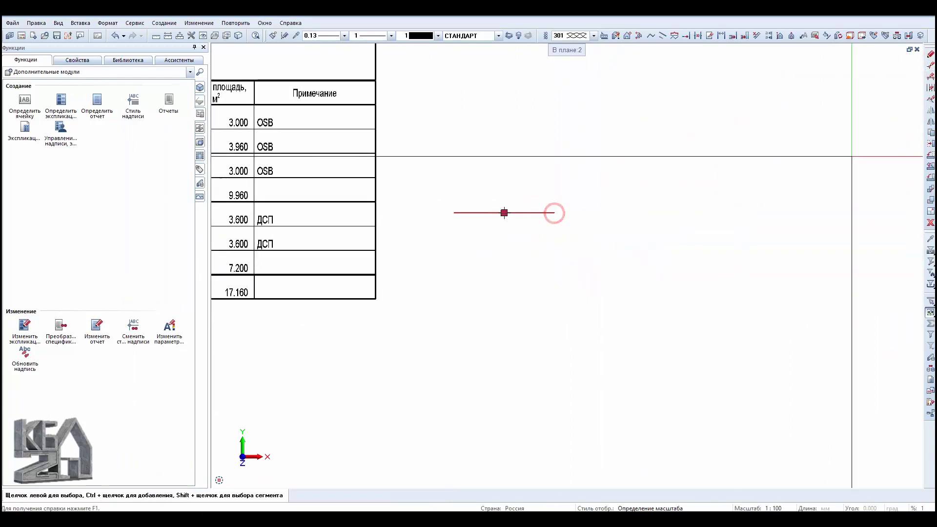
scroll(477, 216, up, 3)
- Copy the timber post from its base point to the wall frame corner
click(203, 35)
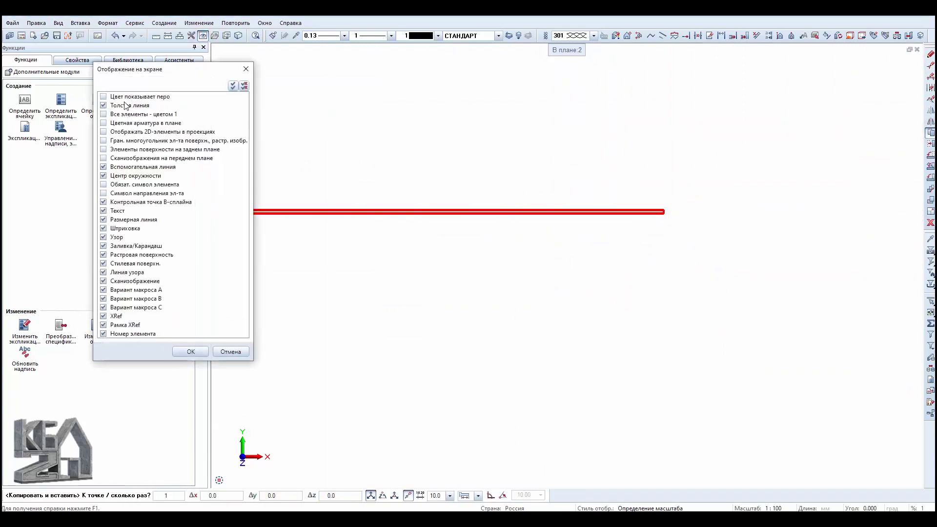
click(195, 355)
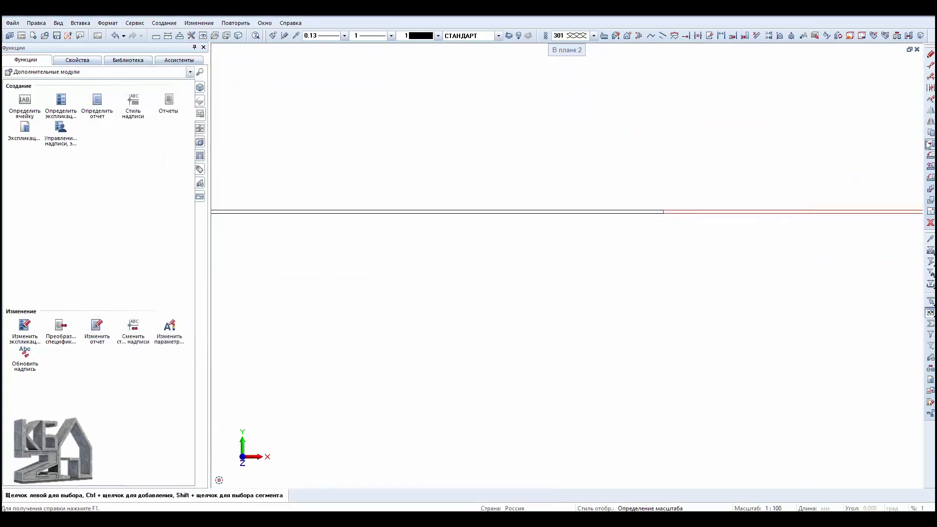
click(931, 121)
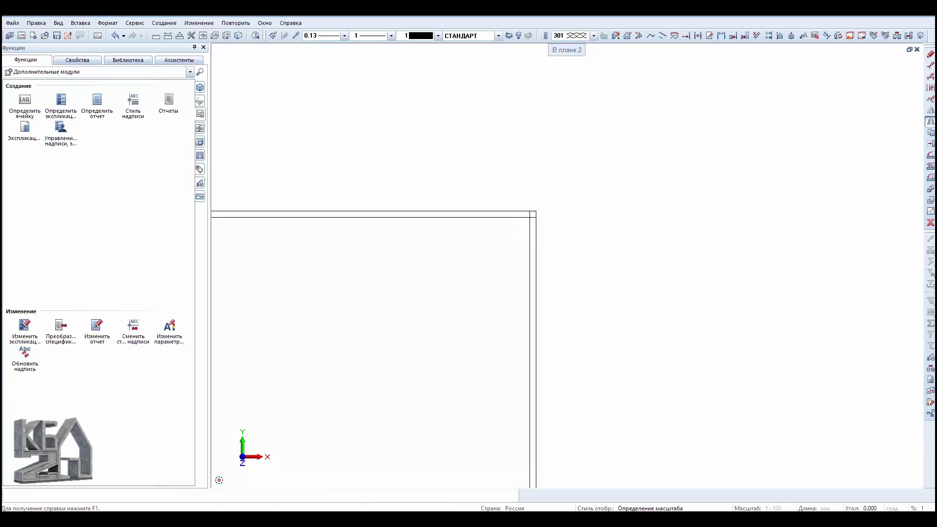
click(930, 143)
key(Escape)
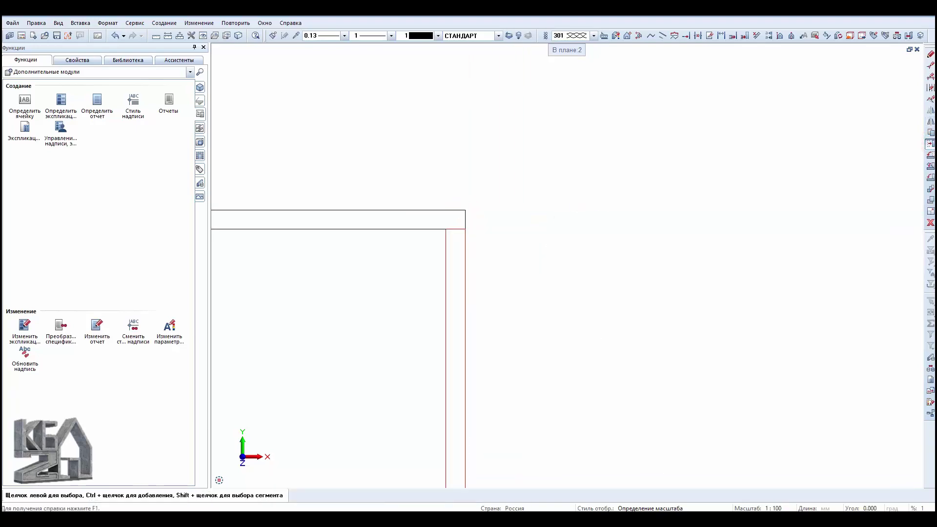
scroll(537, 219, down, 3)
scroll(391, 274, up, 3)
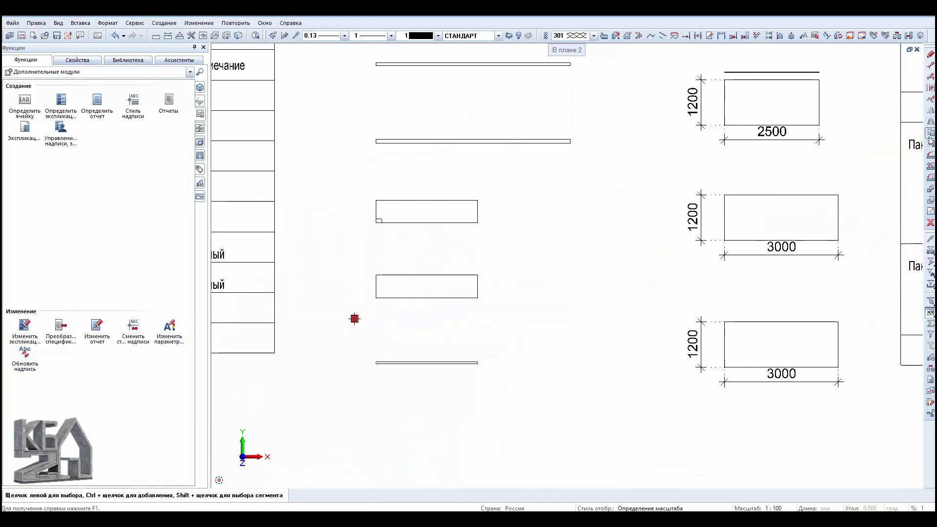
click(354, 319)
scroll(356, 309, down, 3)
scroll(687, 202, up, 5)
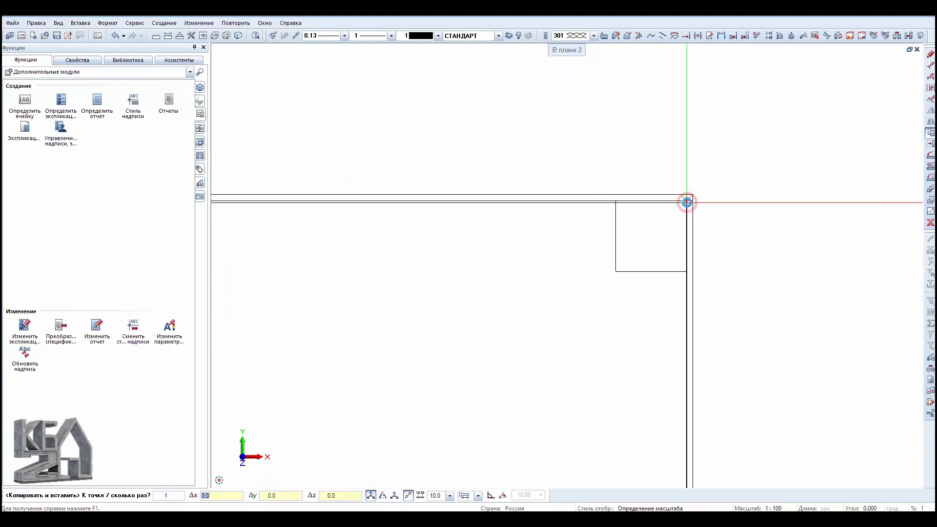
click(687, 202)
- Reposition the timber post at the wall corner with move and point editing
scroll(683, 185, up, 3)
scroll(639, 166, up, 2)
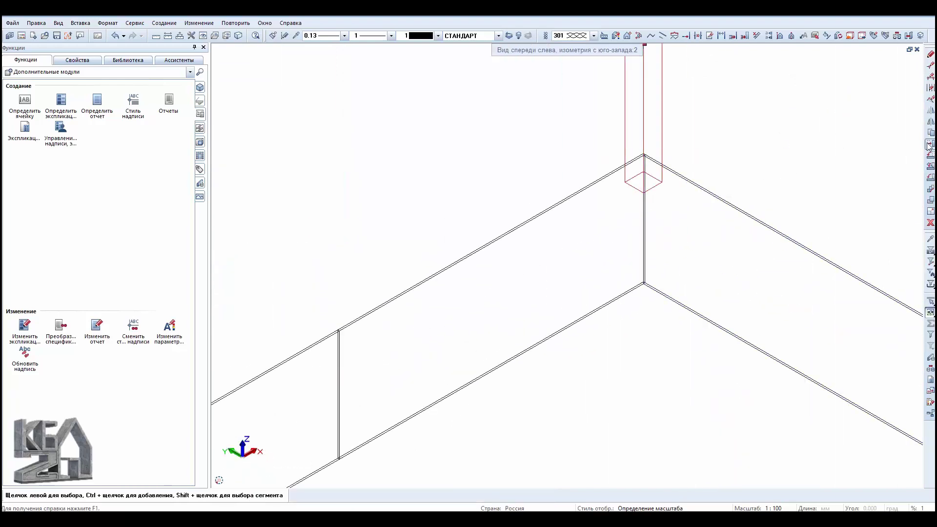
click(635, 161)
middle_drag(635, 160, 620, 329)
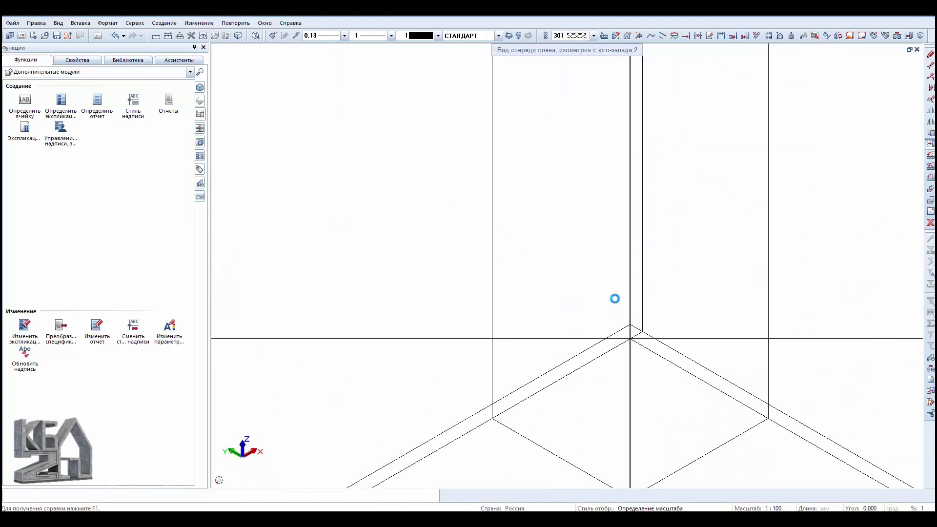
scroll(615, 273, down, 2)
click(930, 65)
scroll(560, 144, up, 3)
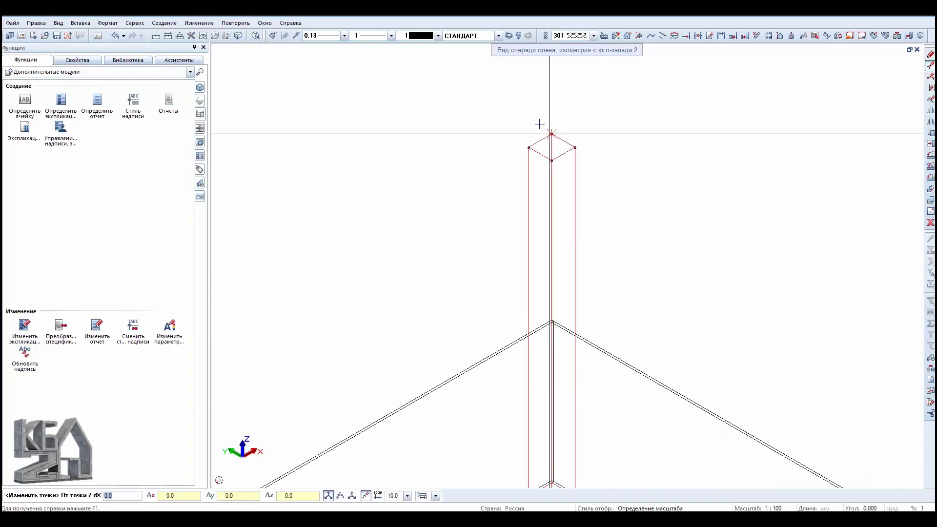
scroll(549, 133, down, 2)
click(540, 341)
scroll(540, 341, down, 1)
- Copy the post to the left free end of the wall
click(930, 132)
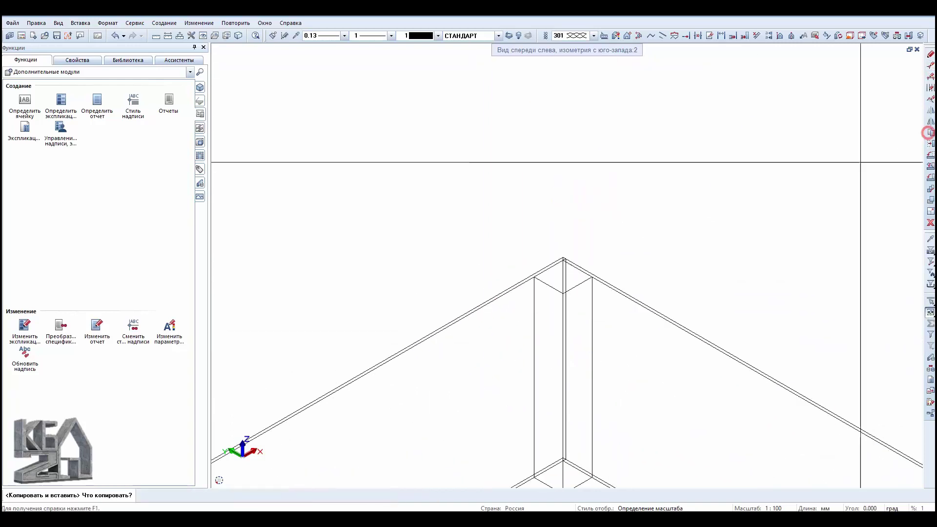
click(561, 318)
scroll(561, 439, up, 2)
scroll(535, 362, up, 3)
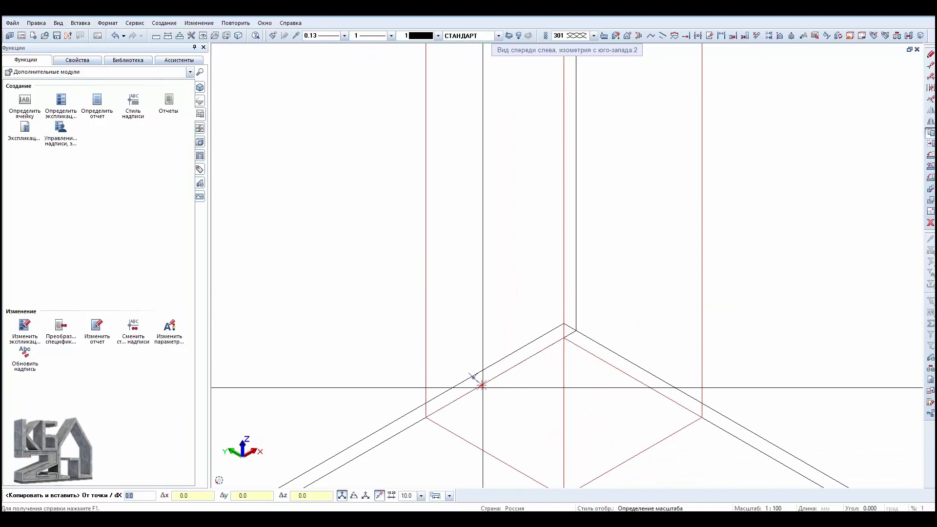
click(495, 377)
scroll(494, 377, down, 2)
scroll(508, 322, up, 3)
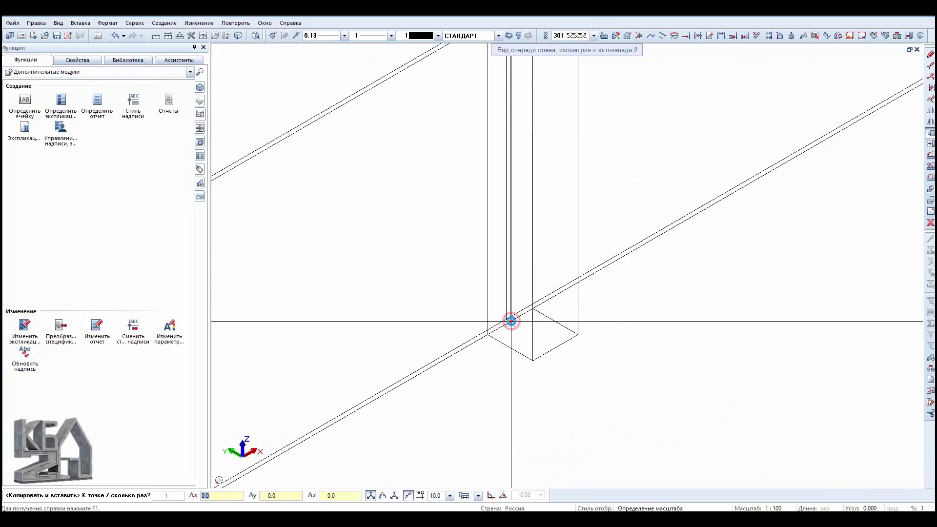
scroll(510, 322, down, 2)
scroll(440, 352, up, 2)
scroll(371, 356, up, 1)
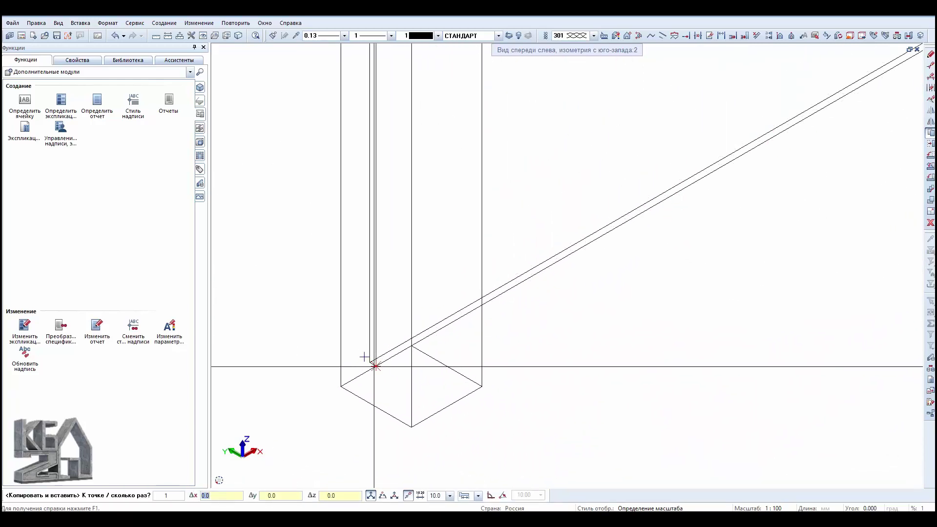
scroll(403, 357, down, 1)
click(493, 337)
scroll(493, 338, down, 3)
scroll(468, 144, up, 3)
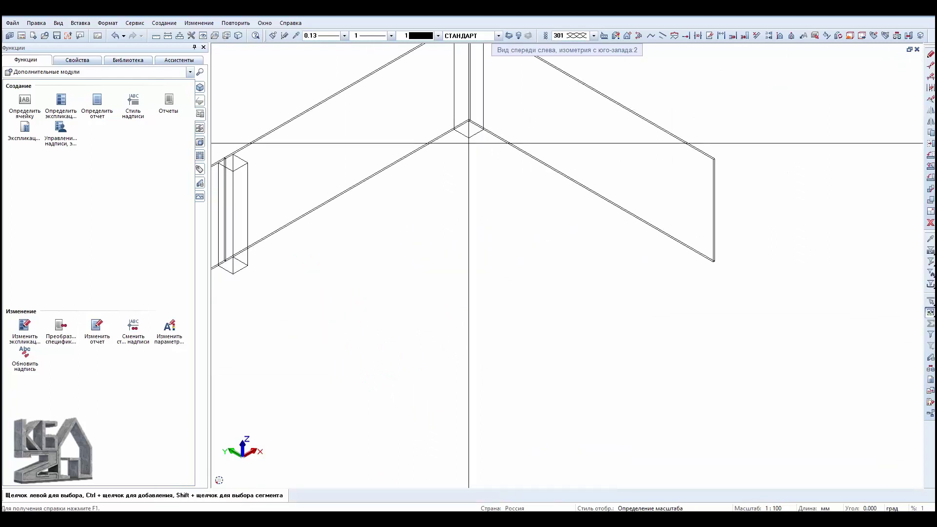
- Copy the post to the right wall end via endpoint snap, then box-select stray elements
click(931, 137)
scroll(468, 127, up, 2)
scroll(389, 175, up, 1)
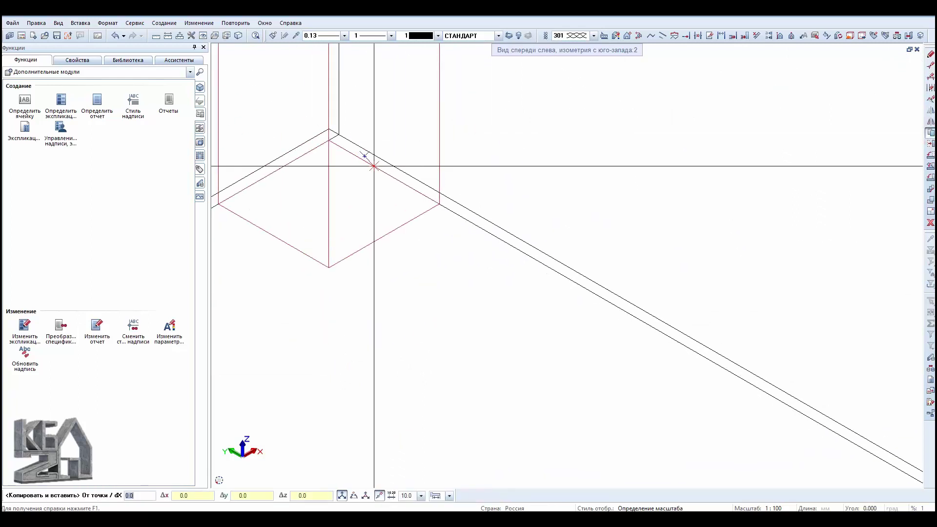
right_click(329, 140)
click(366, 215)
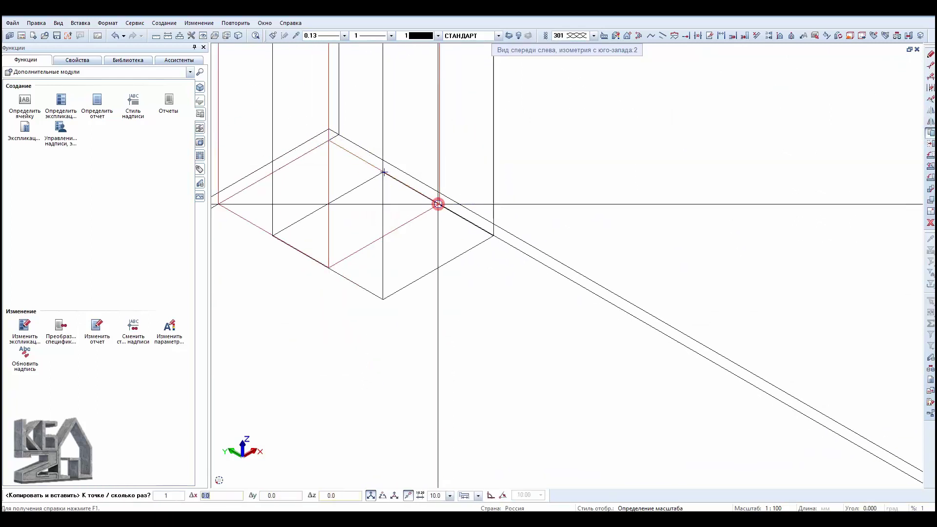
scroll(439, 204, down, 5)
scroll(615, 317, up, 1)
click(583, 313)
scroll(635, 288, down, 3)
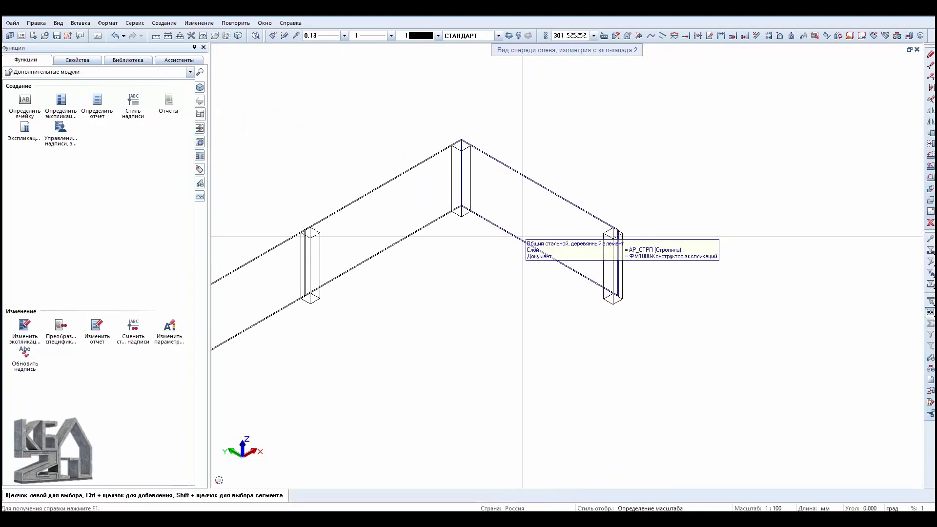
scroll(477, 219, up, 2)
drag(493, 310, 359, 94)
- Delete the stray elements and move the OSB table to its new position
key(Delete)
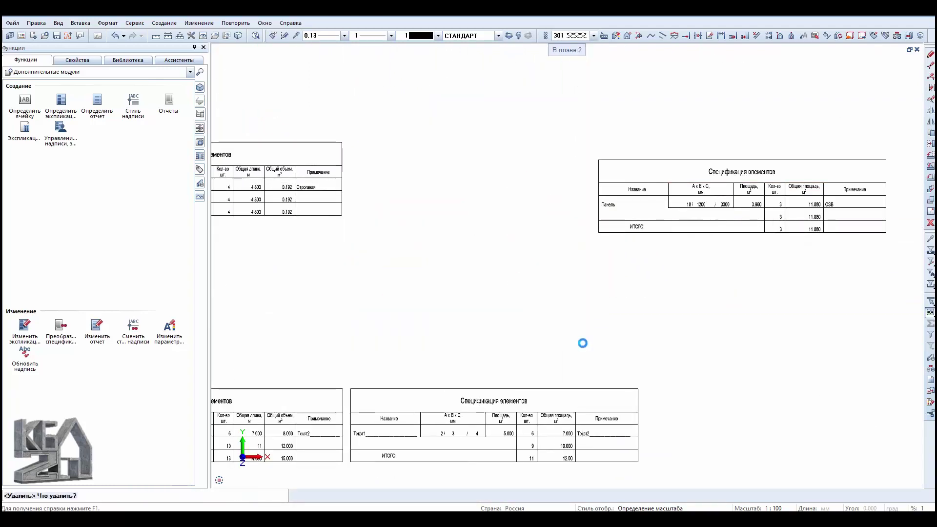
scroll(460, 317, down, 2)
click(384, 205)
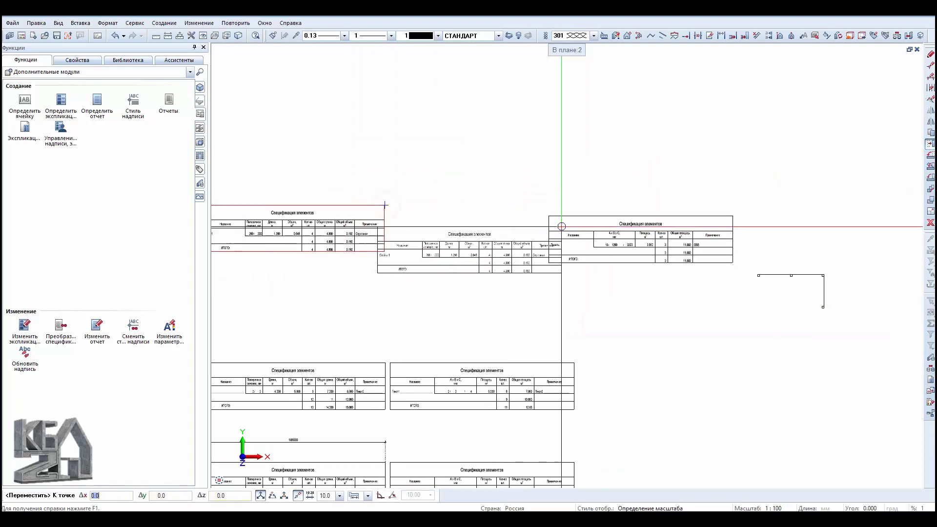
scroll(542, 214, up, 4)
click(480, 304)
scroll(481, 304, down, 2)
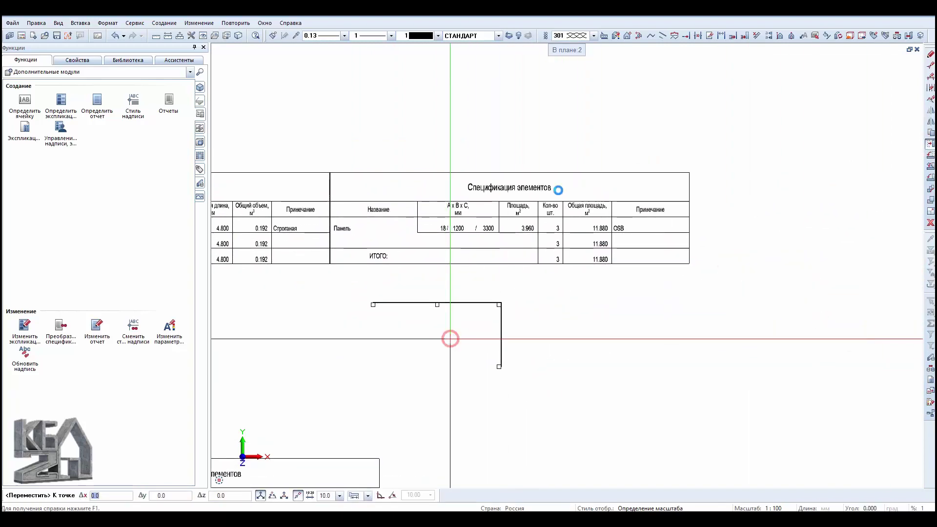
click(448, 339)
- Place an isometric hidden-line view of the walls and posts beside the table
click(629, 40)
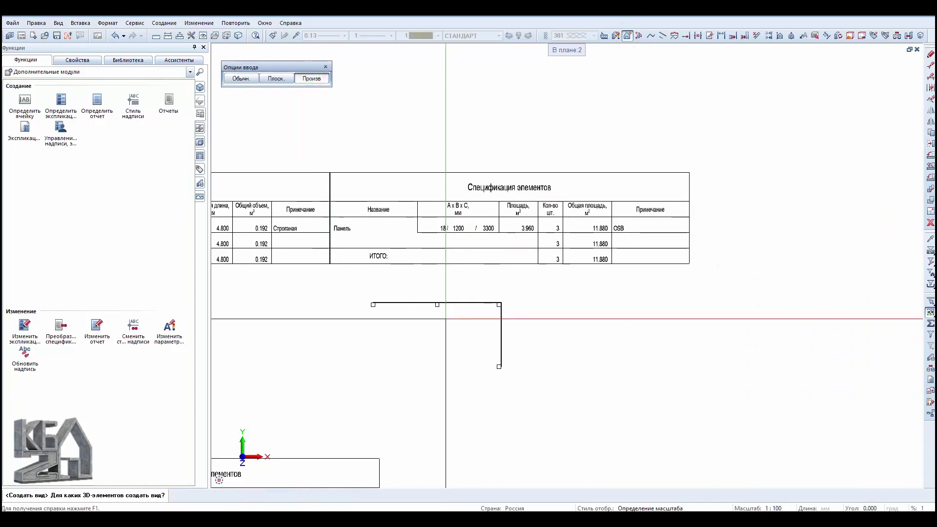
click(312, 78)
drag(293, 124, 708, 366)
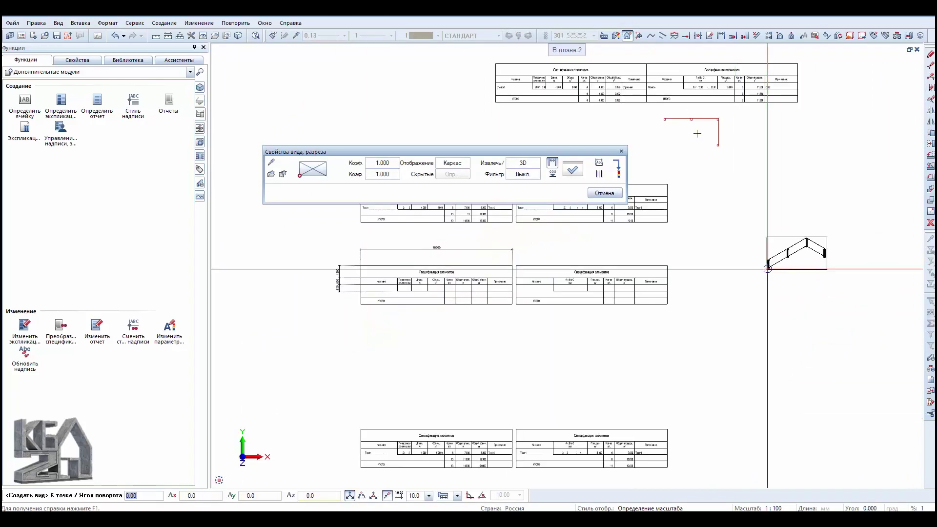
scroll(548, 364, up, 3)
click(541, 352)
key(Return)
double_click(692, 289)
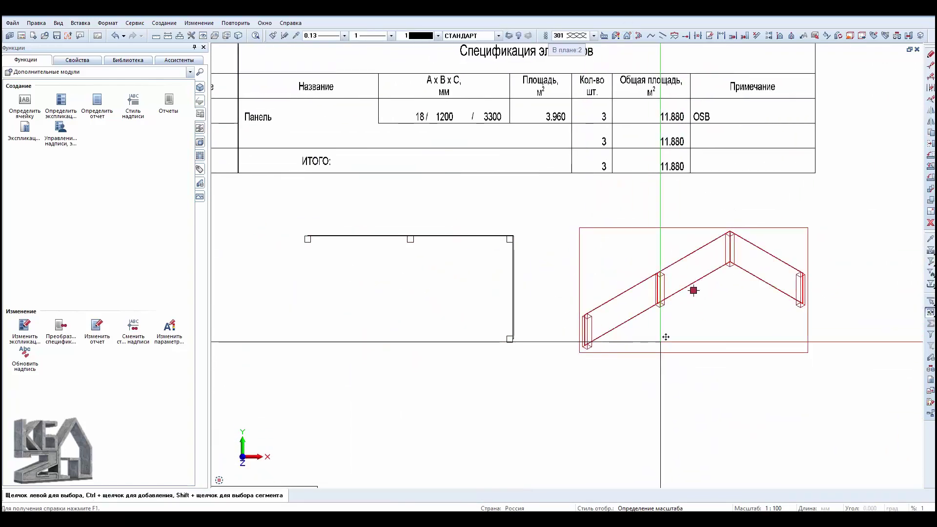
click(452, 175)
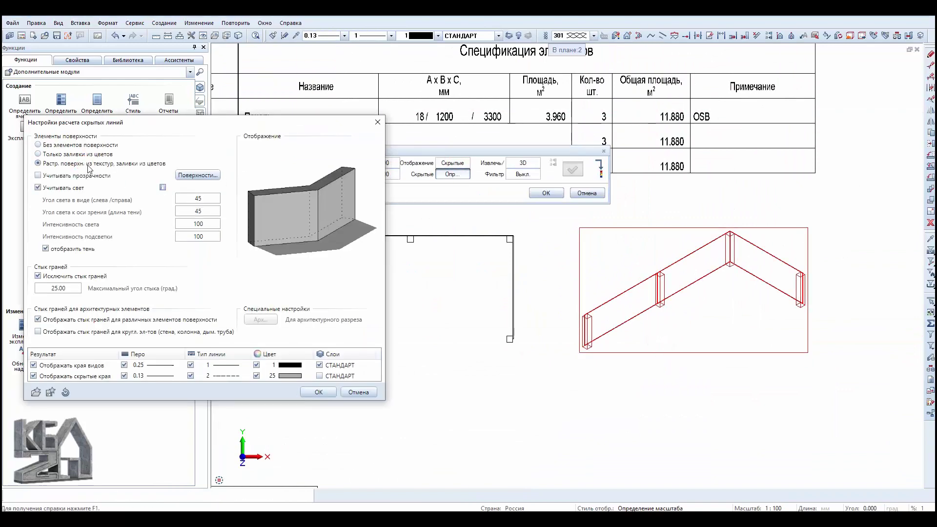
click(319, 391)
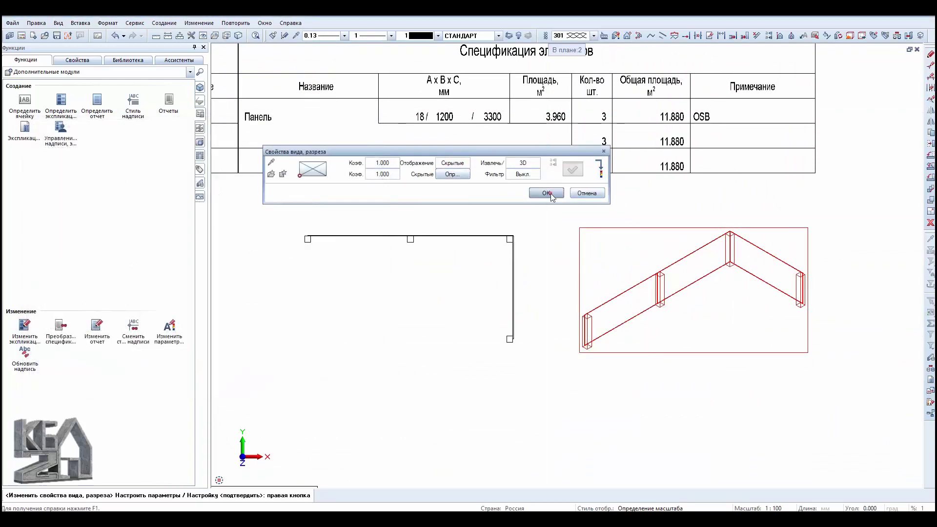
click(546, 193)
- Stretch one OSB panel's edge points by dX 1000, making it 2200 wide
scroll(520, 344, down, 2)
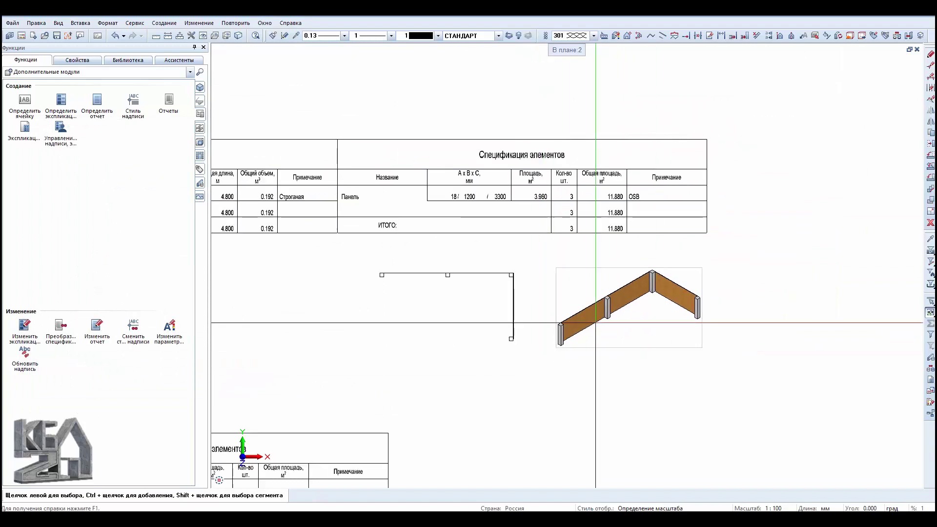
click(627, 35)
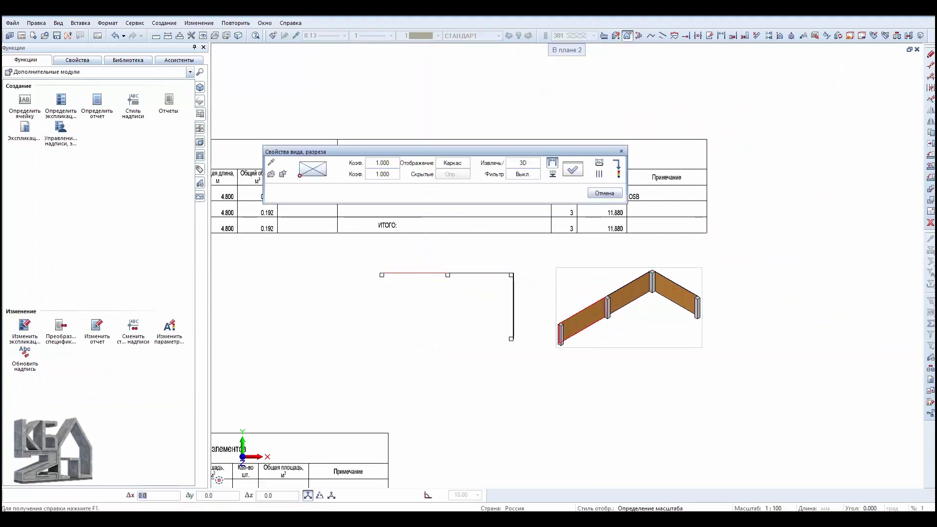
click(604, 193)
click(478, 321)
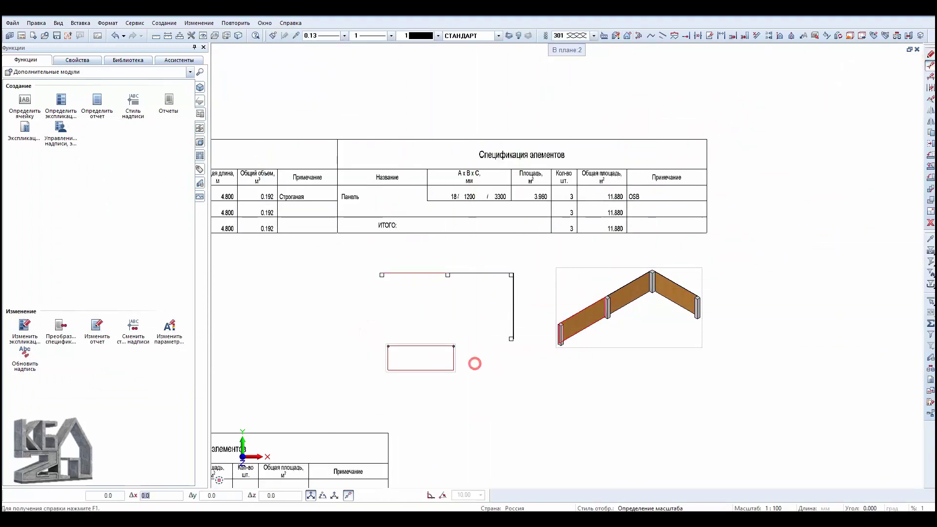
click(475, 363)
key(Return)
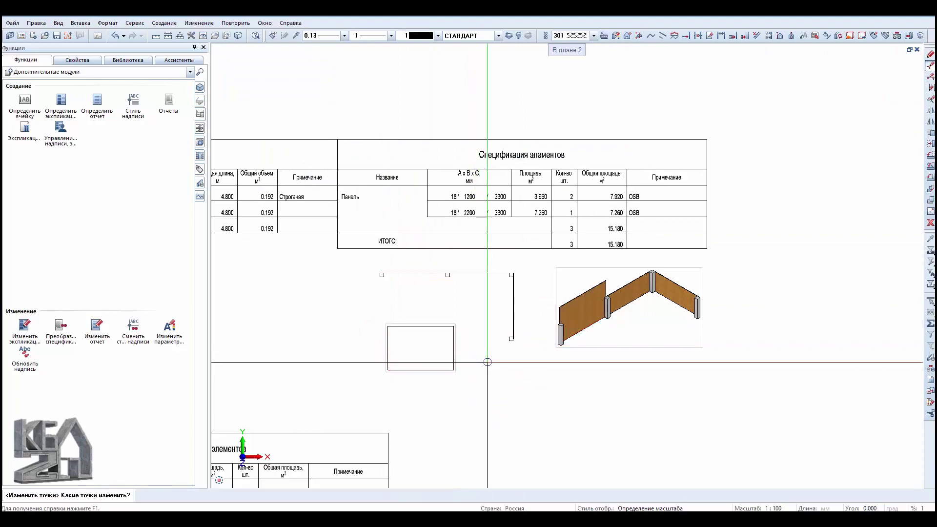
key(Escape)
scroll(702, 308, up, 4)
middle_drag(509, 361, 546, 225)
scroll(546, 225, down, 1)
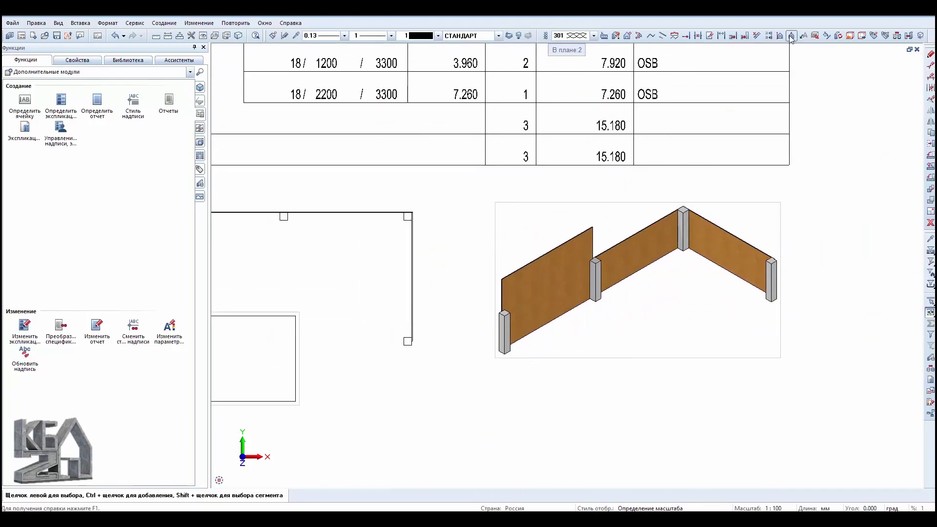
- Apply the brown col14_trans025 surface to the left, middle, back corner and right posts
click(815, 36)
drag(173, 263, 441, 327)
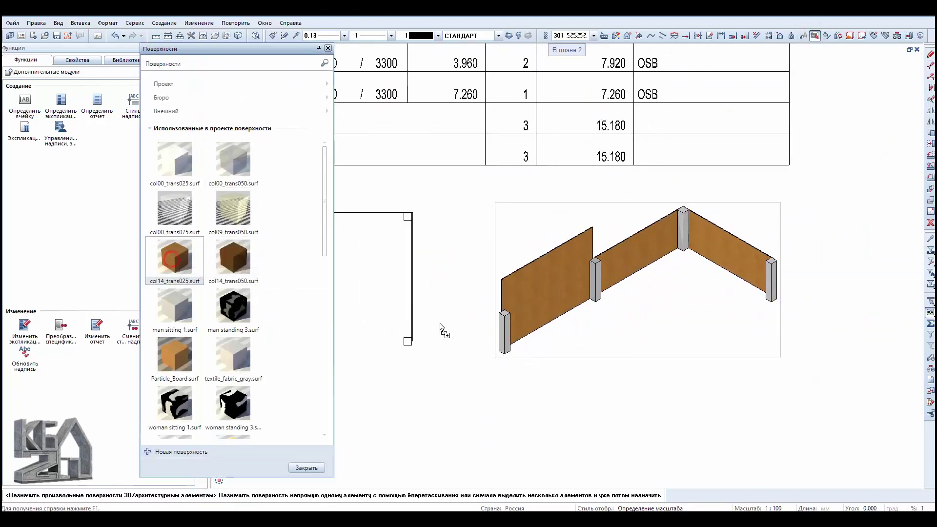
drag(506, 358, 506, 358)
drag(175, 258, 598, 296)
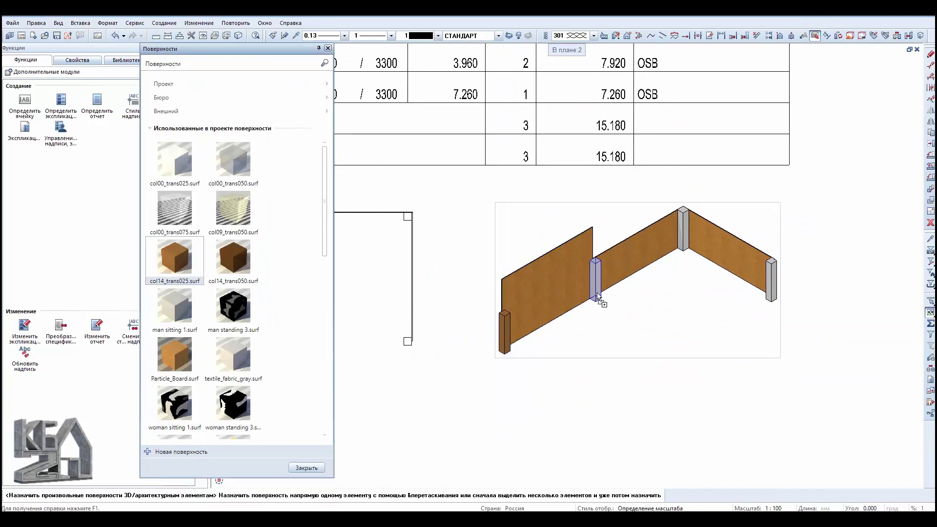
drag(175, 259, 686, 268)
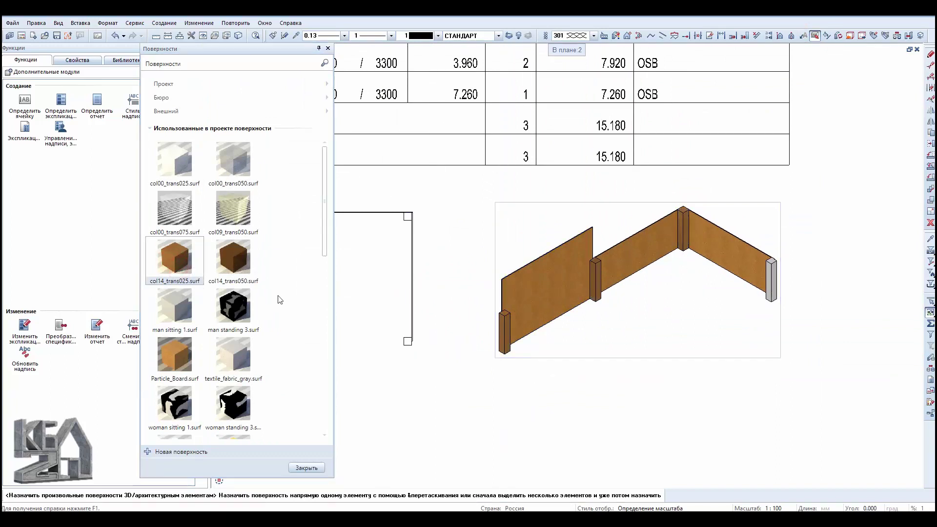
mouse_move(175, 258)
mouse_down()
mouse_move(752, 310)
mouse_move(772, 304)
mouse_up()
- Set the general timber element cross-section to 50×100
click(307, 467)
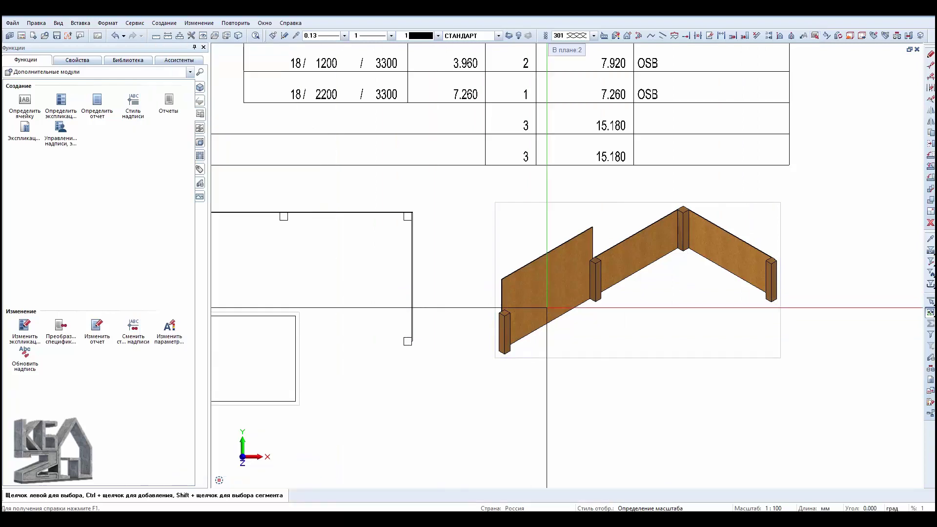
scroll(539, 366, down, 2)
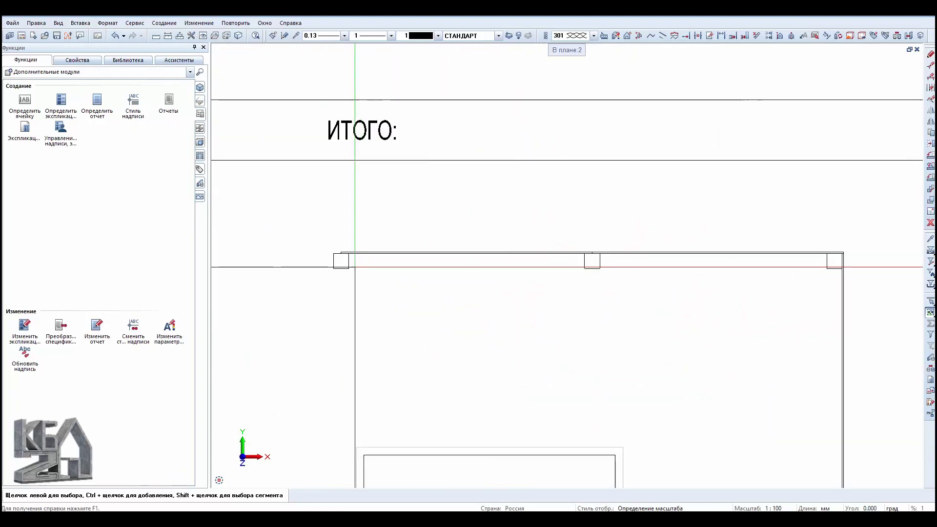
click(297, 170)
click(148, 191)
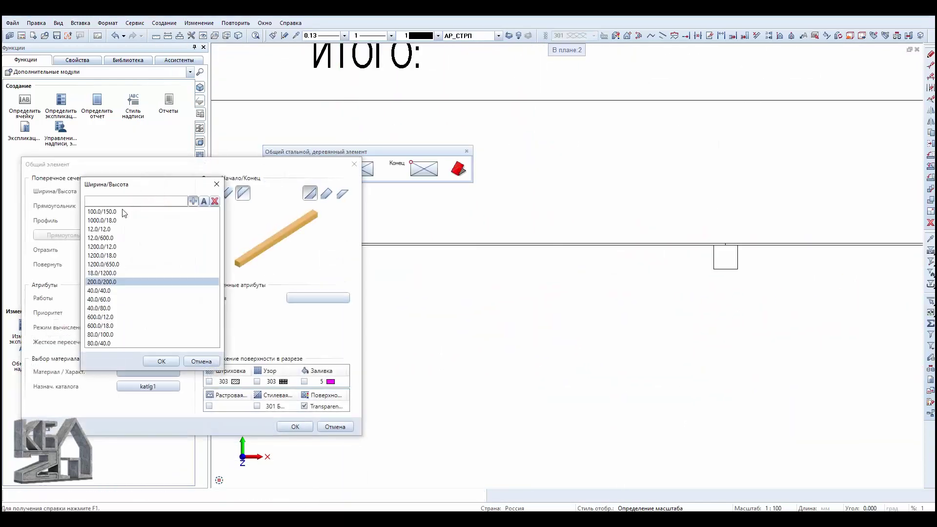
text(50/100)
key(Return)
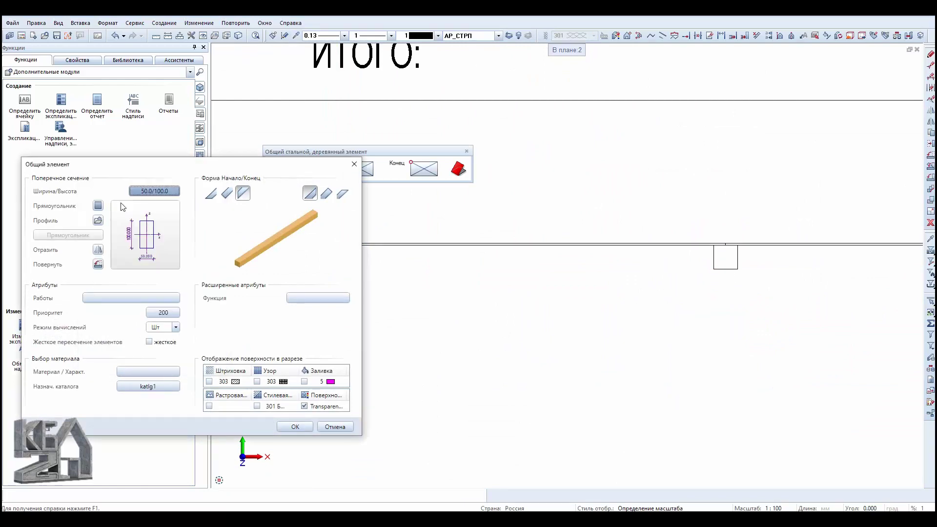
click(295, 427)
- In SW isometric, start the first beam at the column top with bottom-left start and end anchors
key(KP_1)
scroll(342, 293, up, 2)
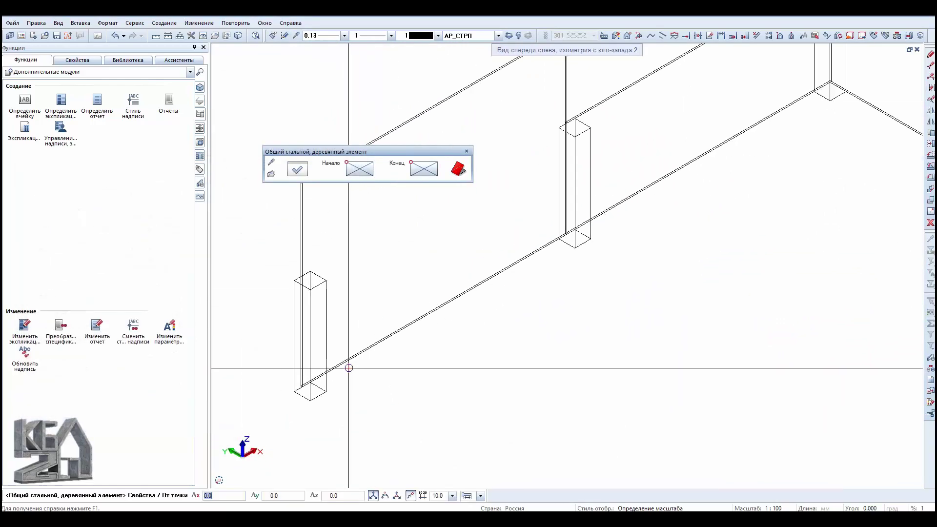
scroll(317, 259, up, 2)
click(300, 247)
scroll(341, 220, up, 1)
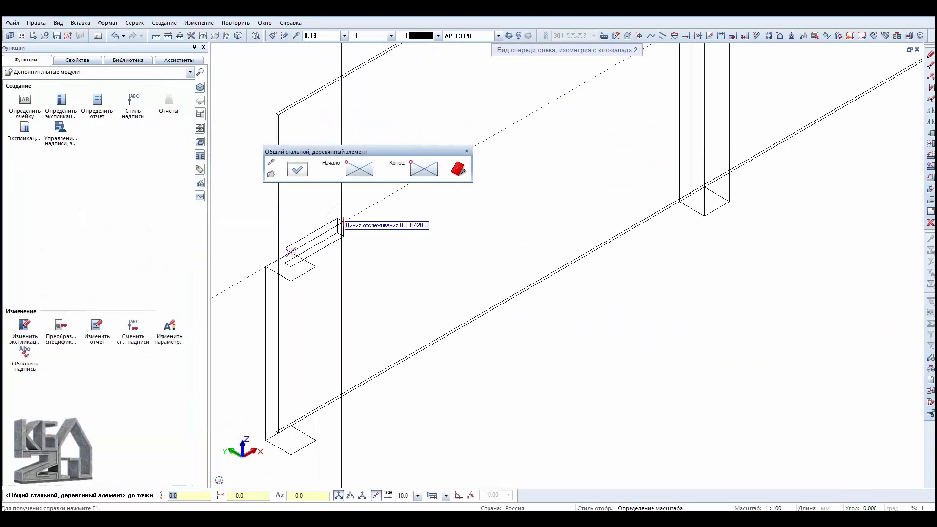
click(348, 176)
click(412, 176)
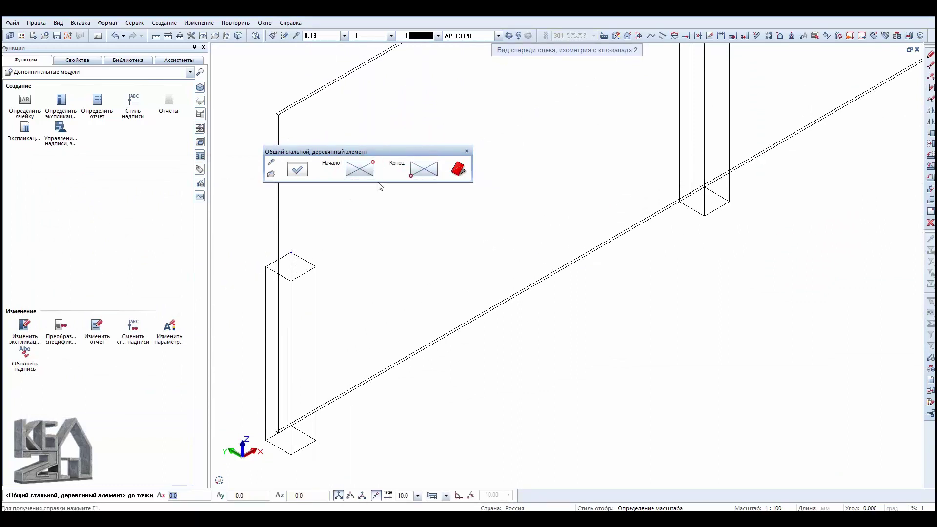
- Start the next beam at the column corner, moving its end anchor to bottom-right
scroll(488, 195, down, 1)
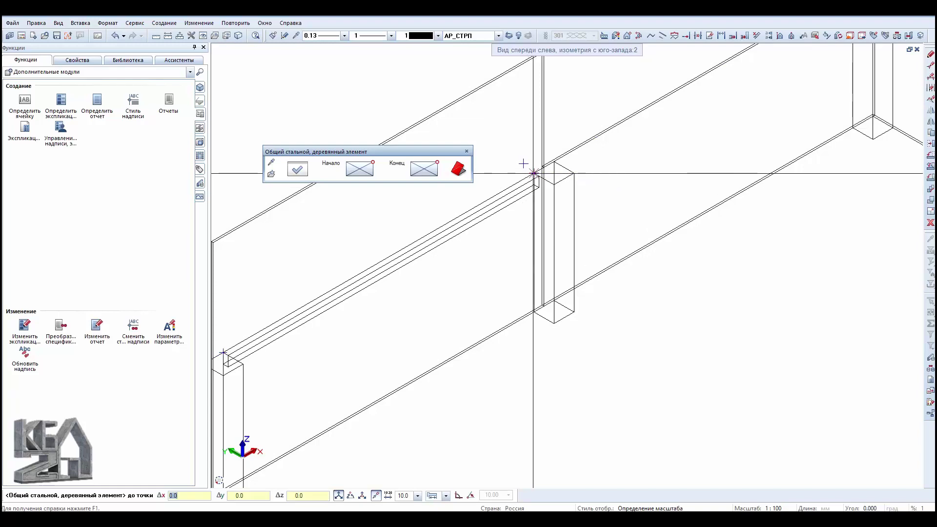
scroll(398, 244, up, 2)
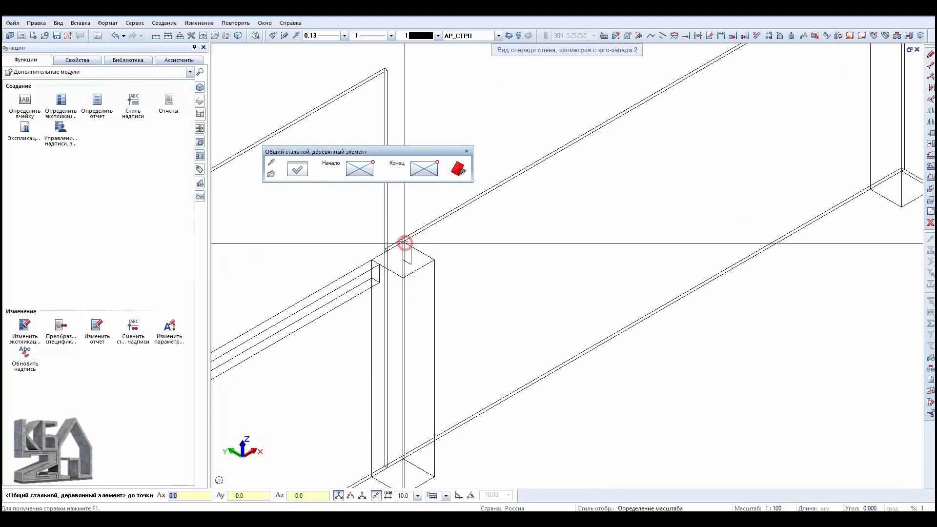
scroll(404, 243, up, 2)
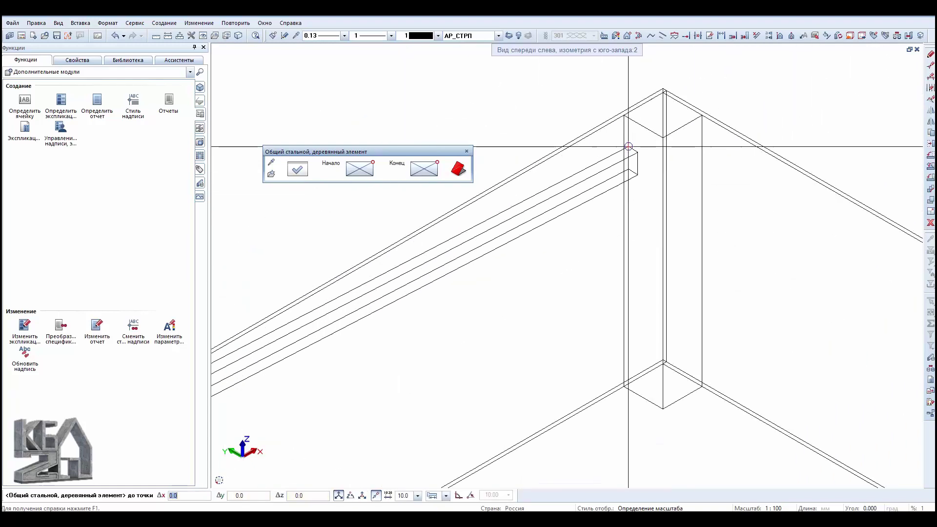
click(701, 116)
scroll(701, 115, down, 2)
scroll(802, 237, up, 2)
scroll(621, 266, down, 2)
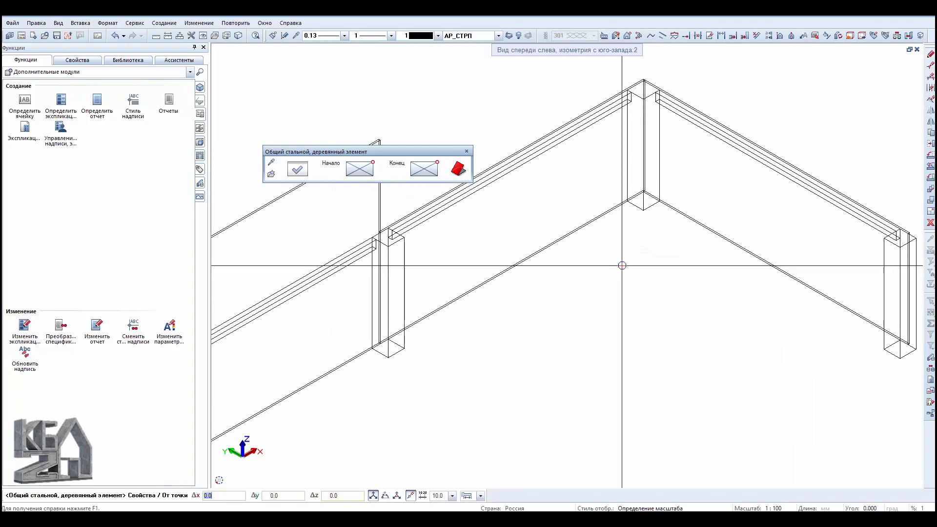
scroll(366, 335, up, 2)
scroll(351, 318, up, 1)
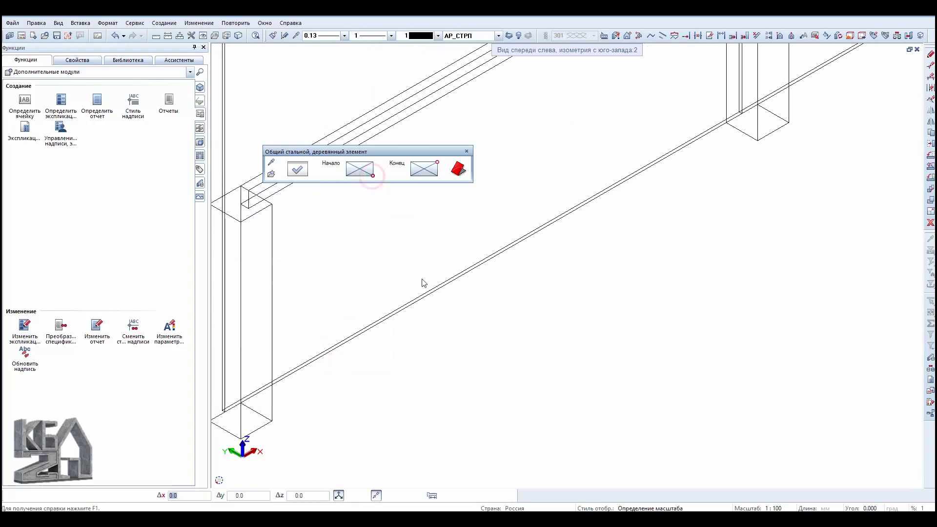
click(437, 170)
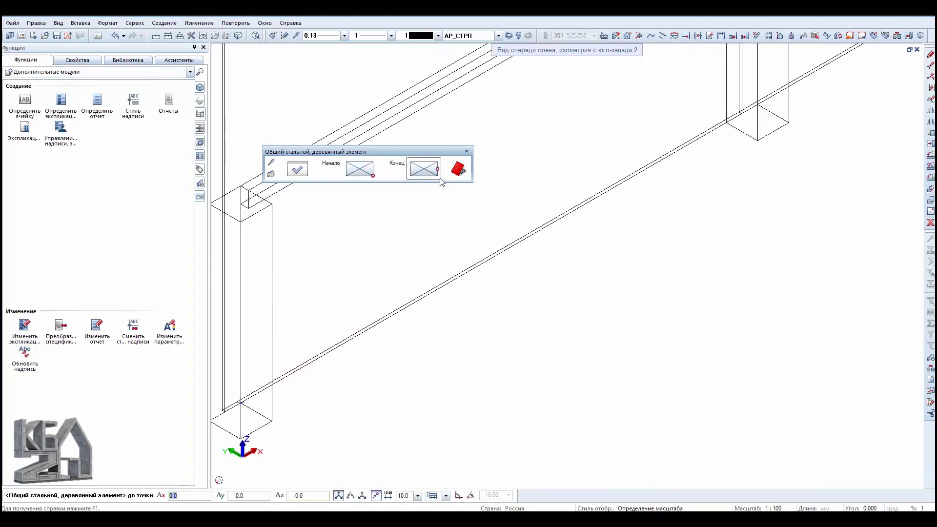
click(440, 179)
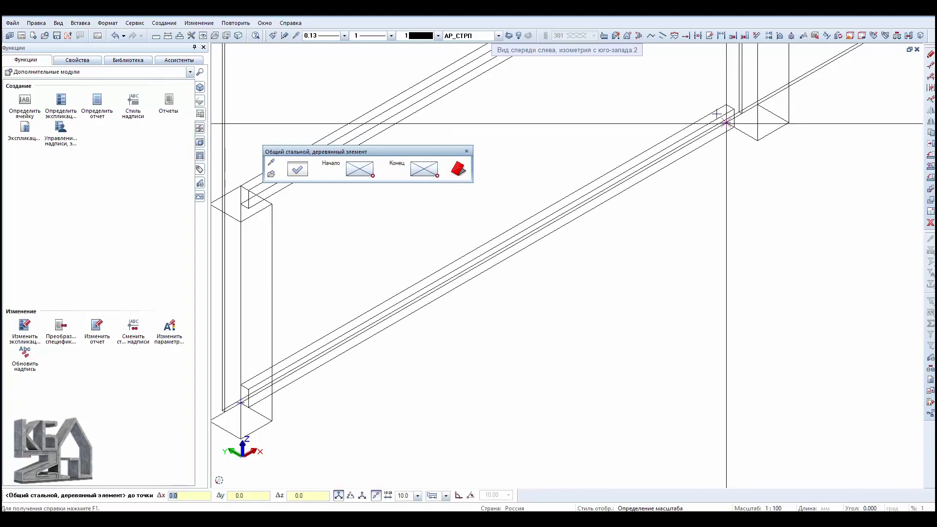
- Place the last beam from the column junction to the far column and finish
scroll(376, 204, down, 2)
scroll(542, 274, up, 2)
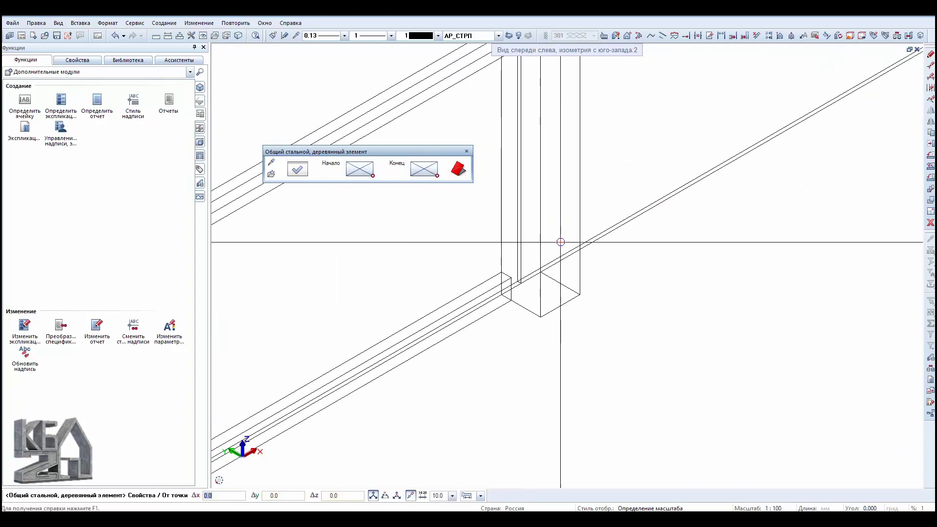
click(543, 272)
scroll(747, 155, up, 2)
click(745, 149)
scroll(690, 234, down, 2)
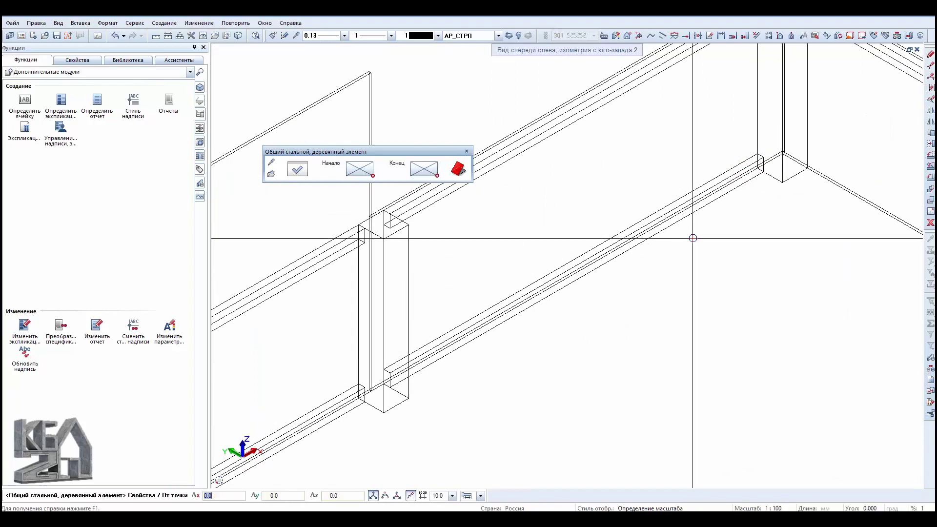
key(Escape)
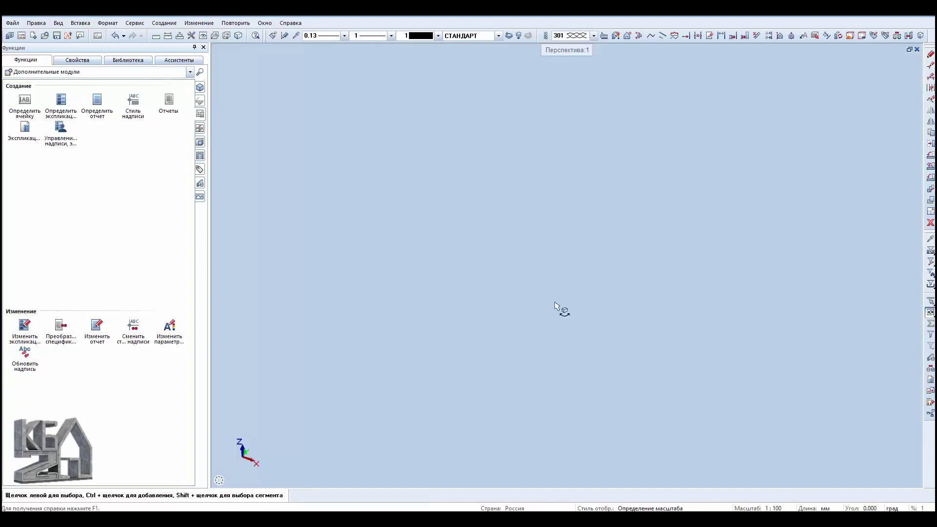
- Orbit the shaded frame, then return to the plan with the specification tables
mouse_move(765, 265)
middle_down()
mouse_move(540, 299)
mouse_move(419, 296)
mouse_move(679, 246)
mouse_move(634, 274)
middle_up()
key(Escape)
scroll(558, 225, up, 3)
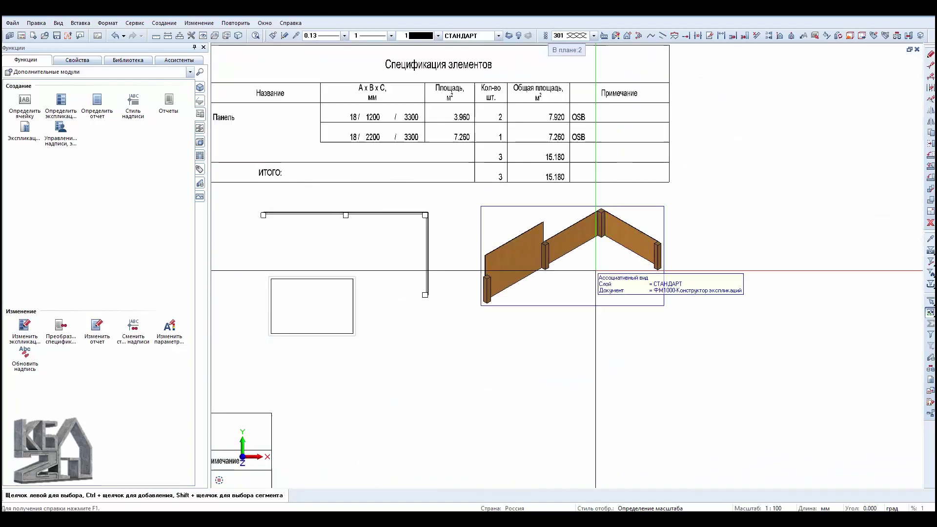
scroll(621, 272, up, 2)
- Insert the new beams into the associative isometric view and pan across the tables and frame
right_click(622, 272)
click(649, 79)
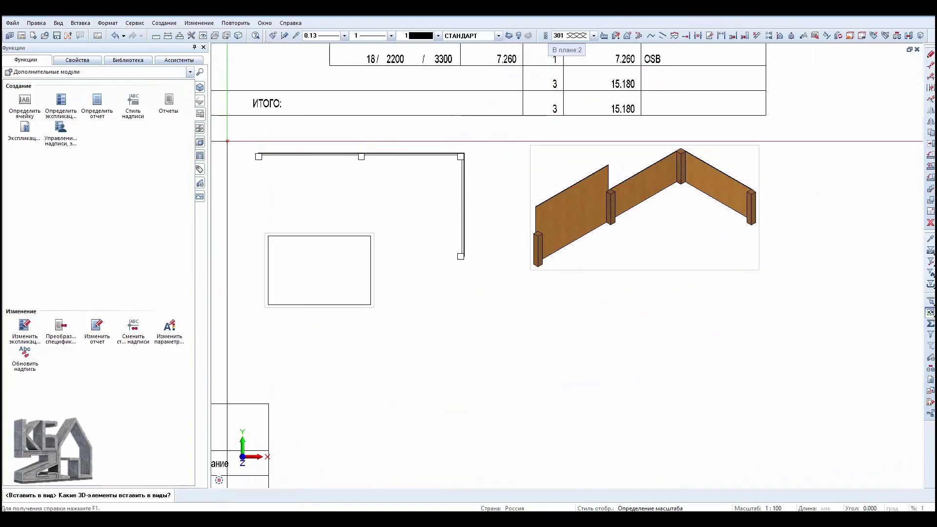
click(620, 259)
scroll(548, 262, down, 2)
mouse_move(619, 302)
middle_down()
mouse_move(607, 305)
mouse_move(700, 302)
middle_up()
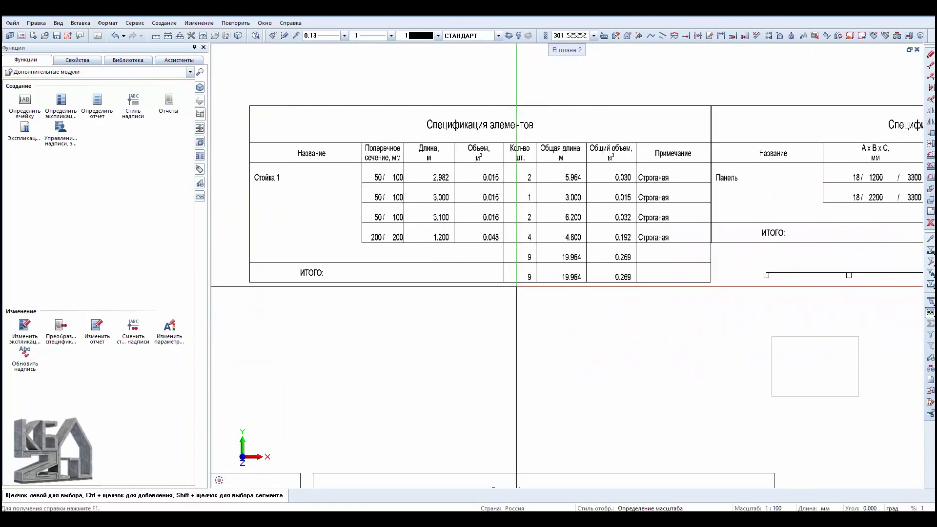
middle_drag(550, 203, 326, 146)
scroll(577, 267, up, 5)
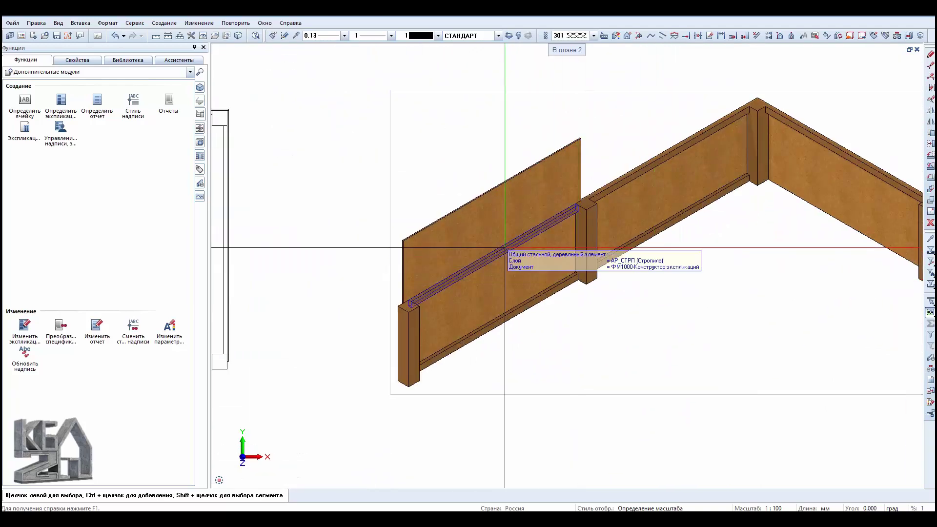
- Change the middle beam's Текст1 attribute from Стойка 1 to Брус 2
right_click(503, 263)
click(523, 420)
click(303, 183)
text(Брус 2)
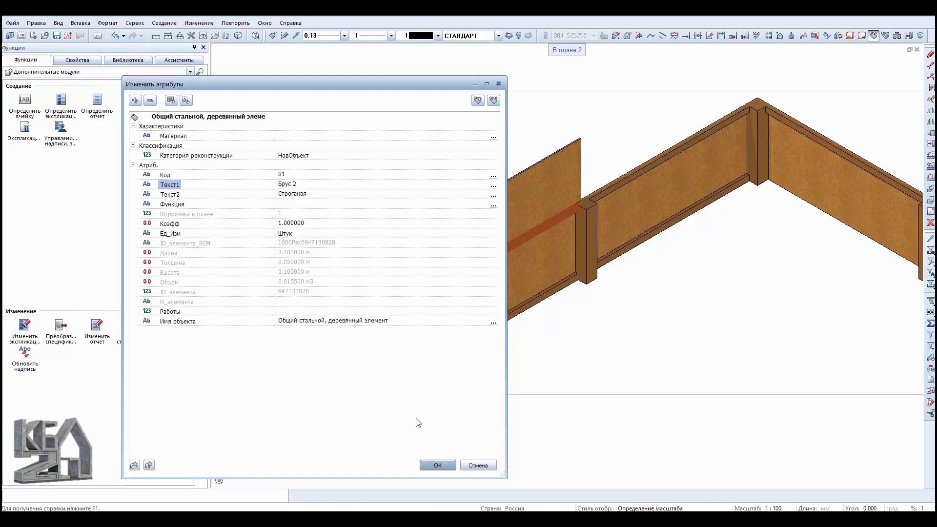
click(438, 465)
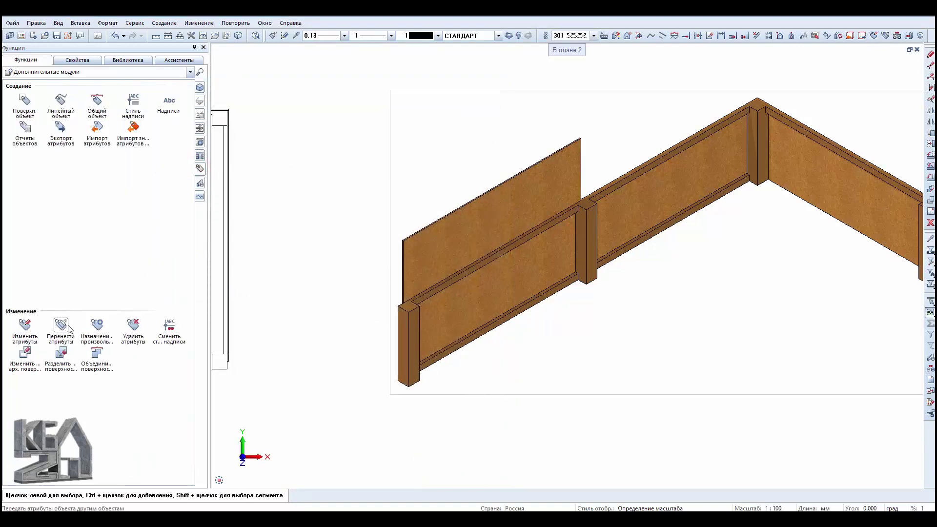
- Transfer only the Текст1 value Брус 2 from the renamed beam to the other rails
click(442, 287)
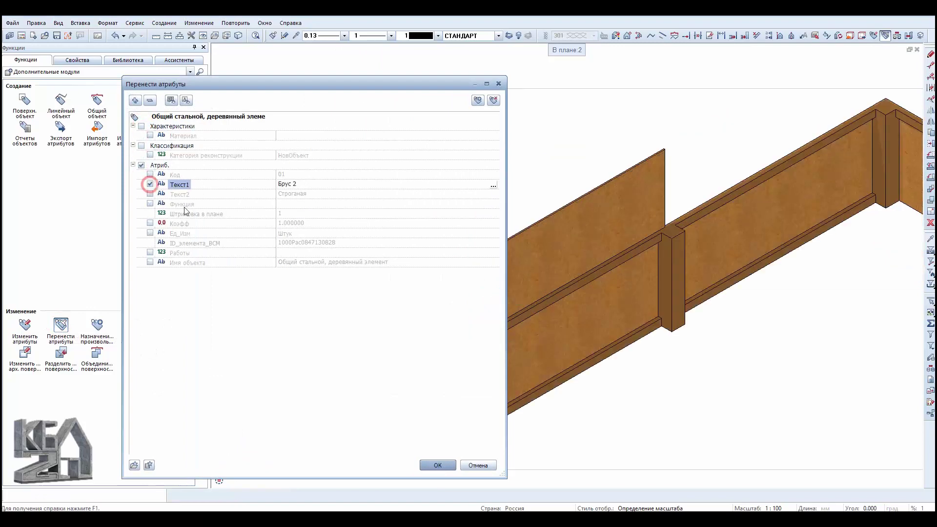
click(438, 465)
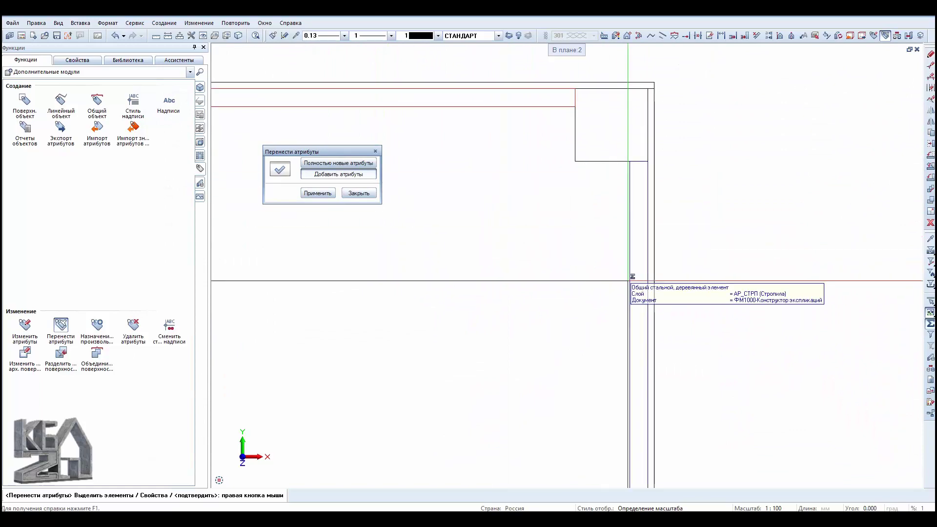
scroll(467, 265, down, 3)
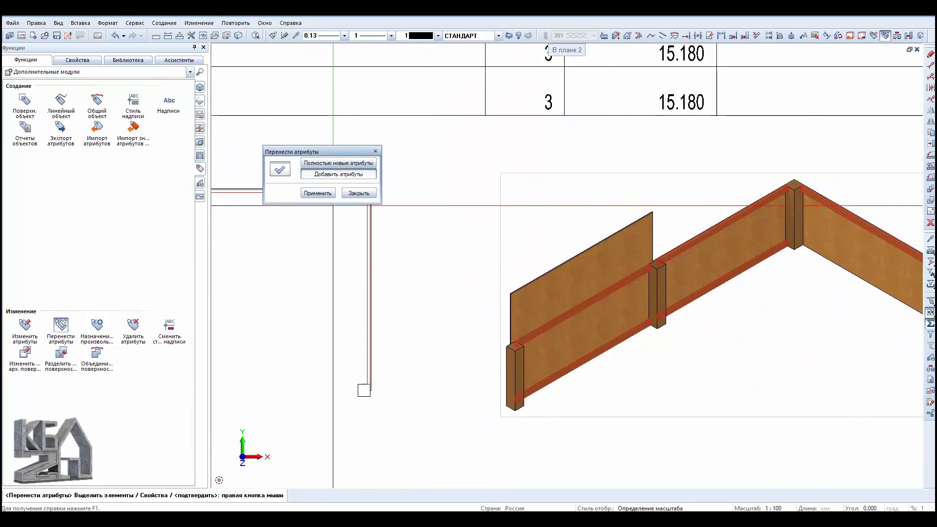
scroll(547, 302, up, 3)
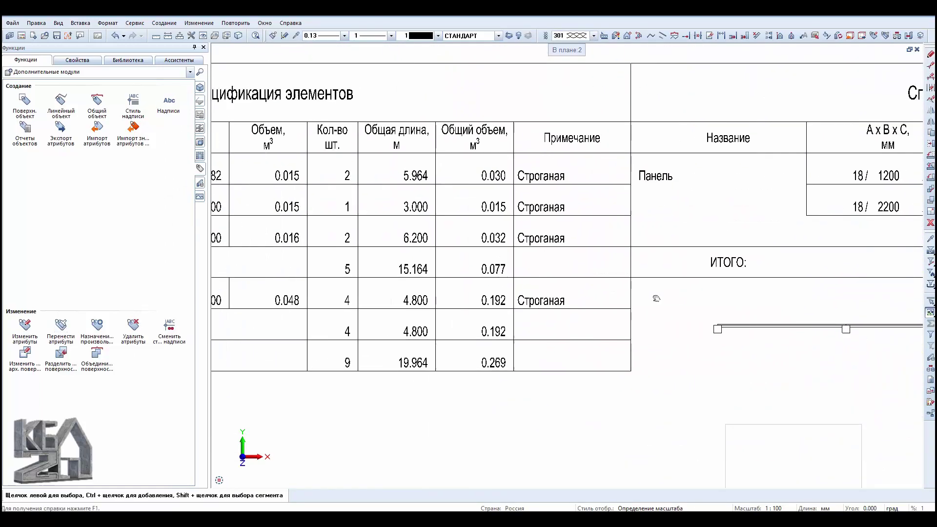
middle_drag(220, 302, 546, 302)
scroll(517, 205, down, 1)
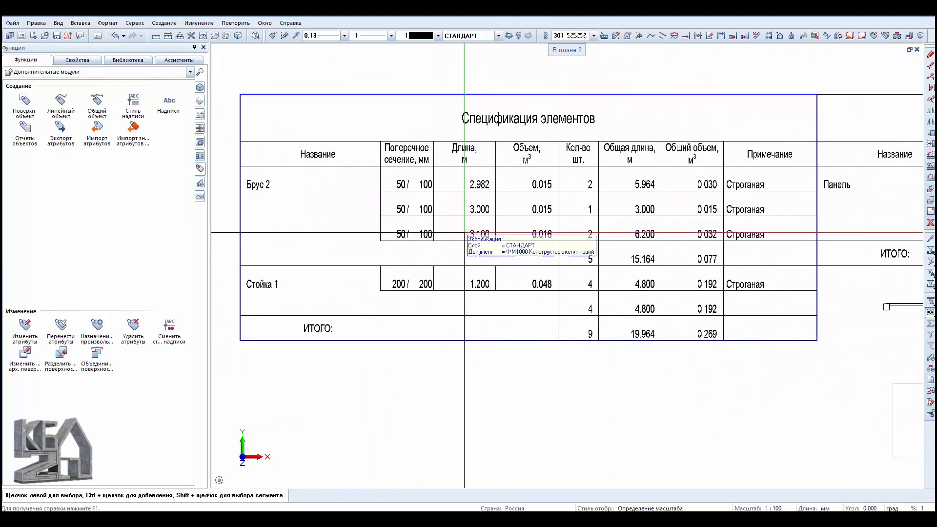
middle_drag(694, 241, 702, 231)
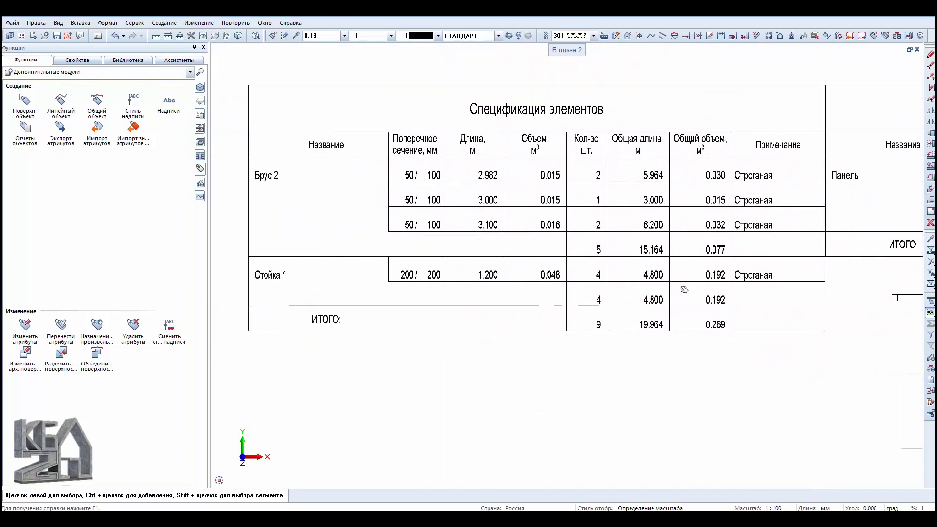
middle_drag(684, 290, 460, 286)
middle_drag(781, 292, 452, 288)
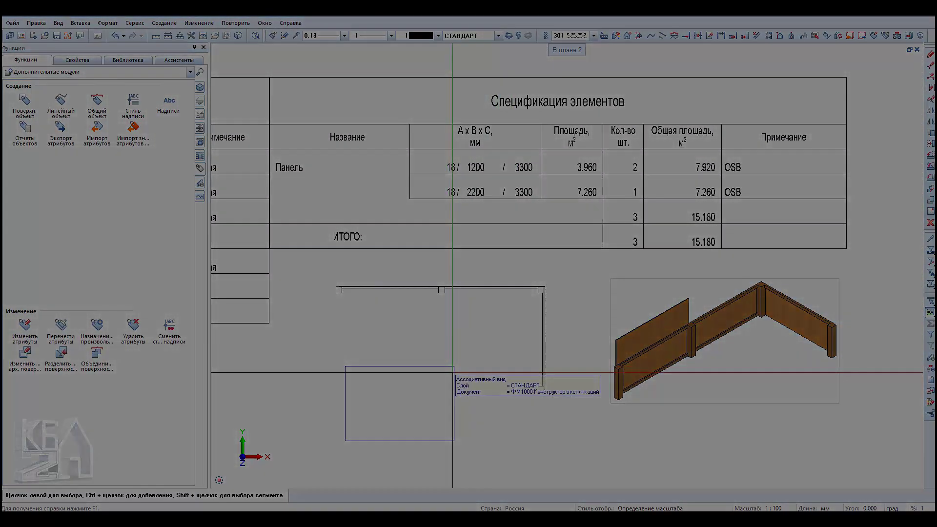